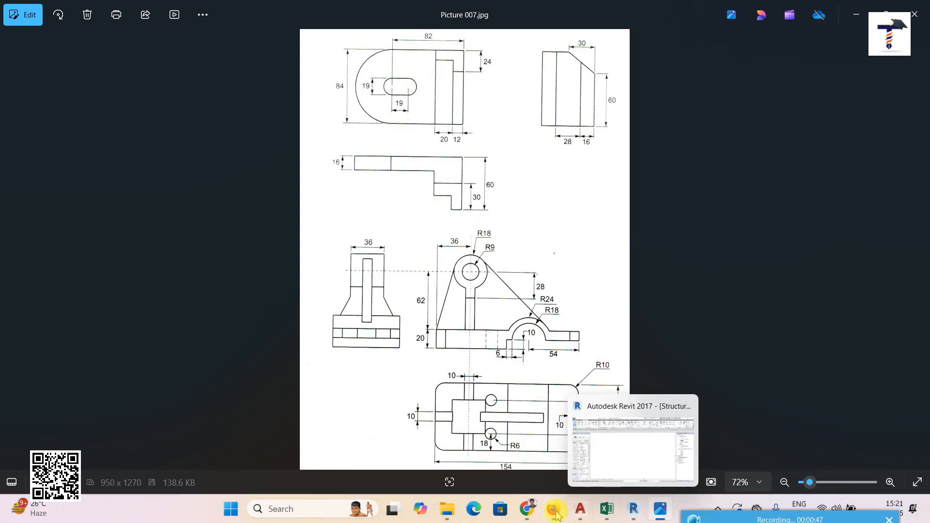
Step: Switch to AutoCAD and create two new layers named "line" and "dim"
{"action": "left_click", "coordinate": [614, 462]}
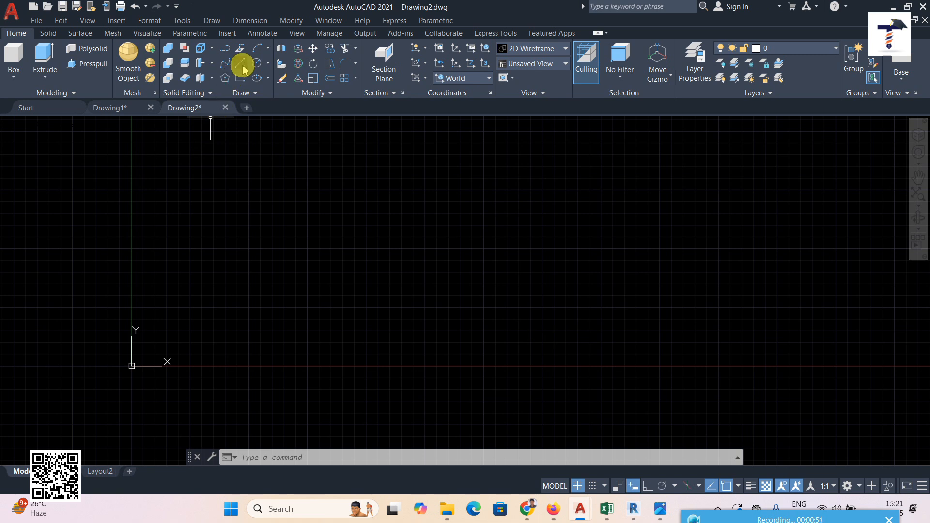
{"action": "left_click", "coordinate": [685, 72]}
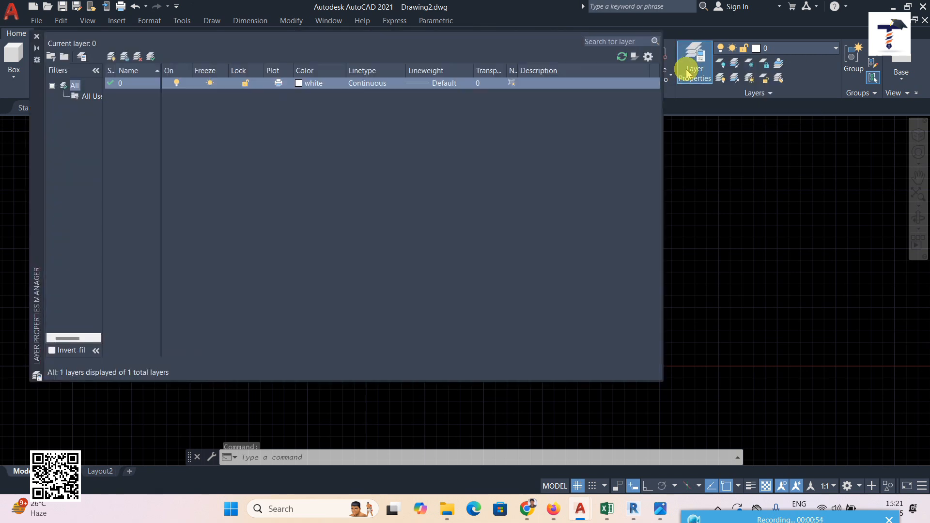
{"action": "left_click", "coordinate": [112, 55]}
{"action": "key", "text": "BackSpace"}
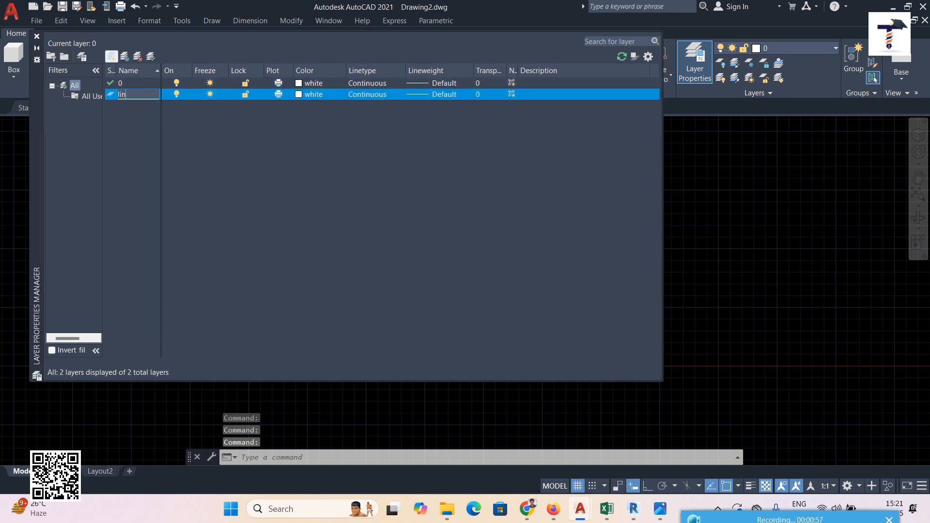
{"action": "type", "text": "line"}
{"action": "left_click", "coordinate": [112, 55]}
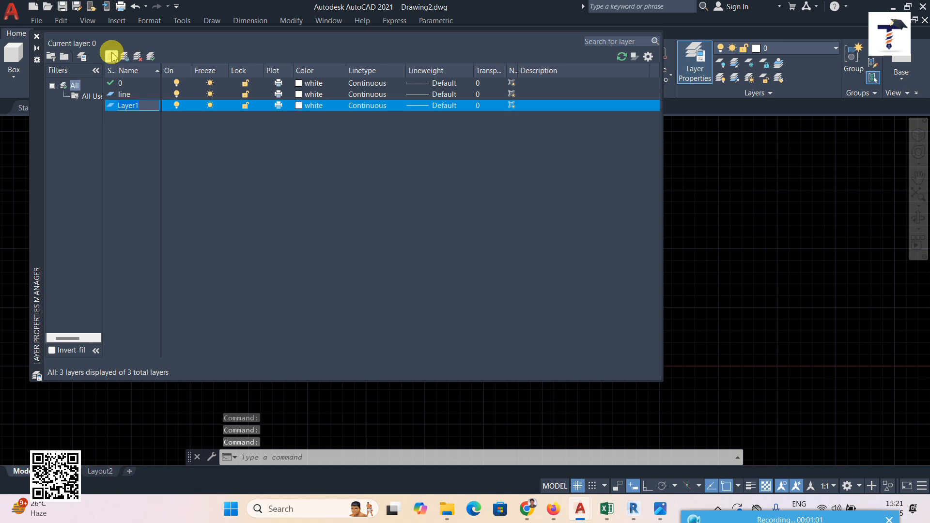
{"action": "type", "text": "d"}
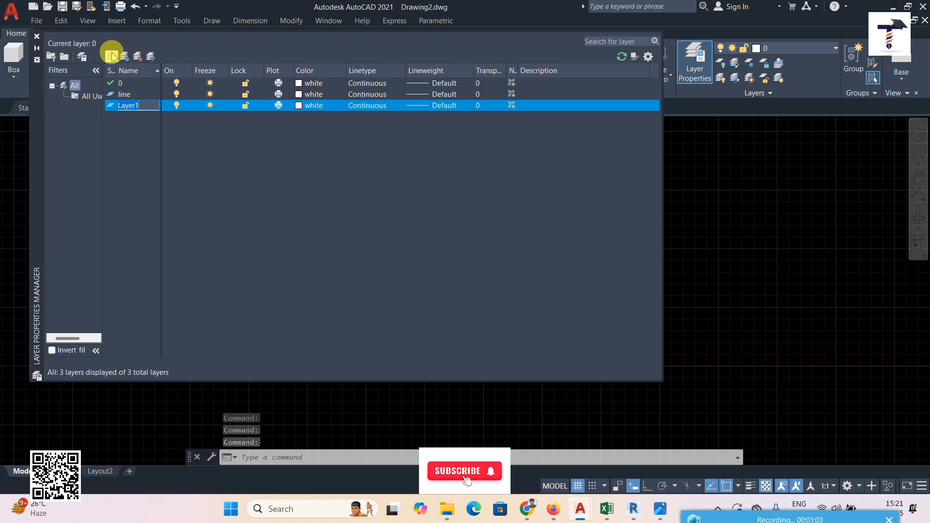
{"action": "type", "text": "im"}
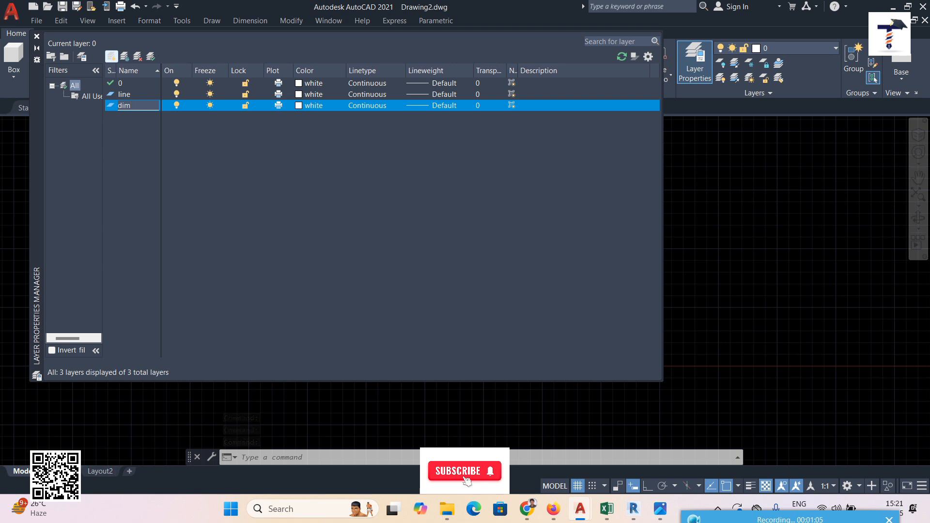
Step: Set the colour of the line layer to index 110 and the dim layer to index 40
{"action": "left_click", "coordinate": [307, 95]}
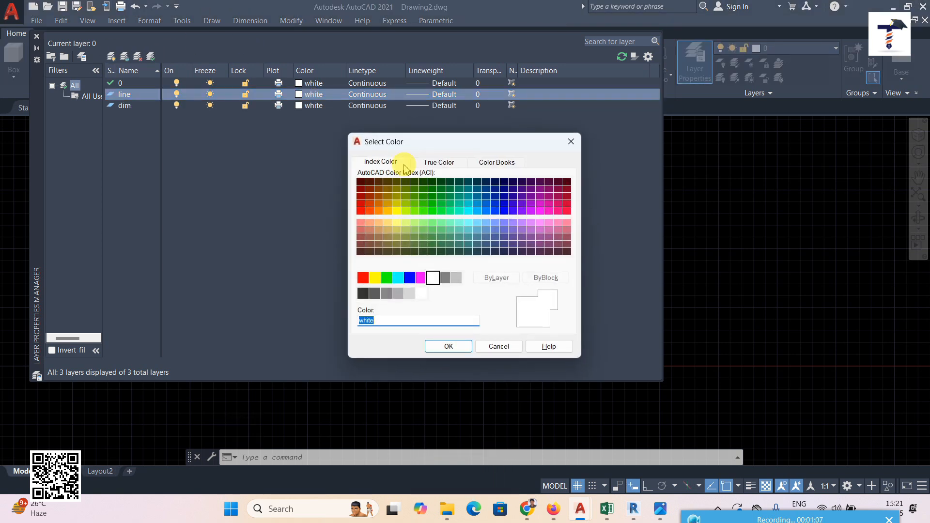
{"action": "left_click", "coordinate": [445, 211]}
{"action": "left_click", "coordinate": [449, 346]}
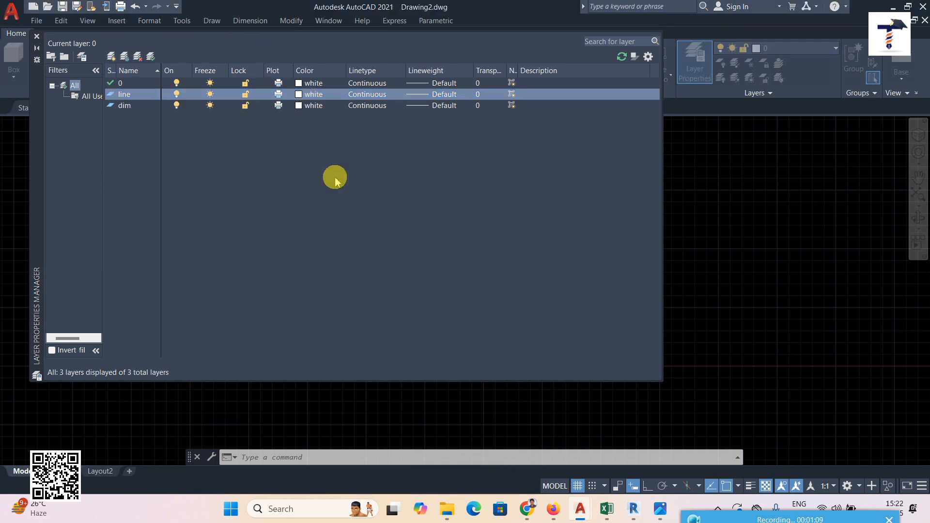
{"action": "left_click", "coordinate": [303, 105]}
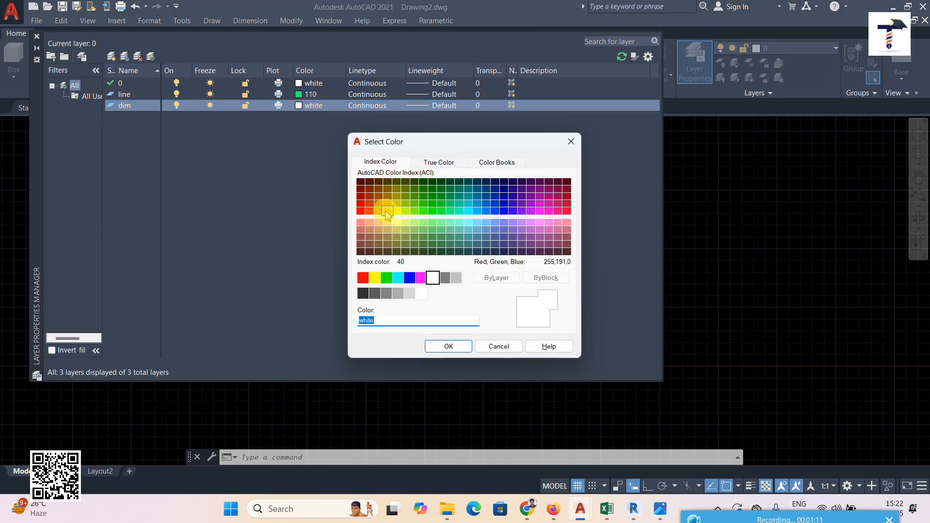
{"action": "left_click", "coordinate": [387, 213]}
{"action": "left_click", "coordinate": [448, 345]}
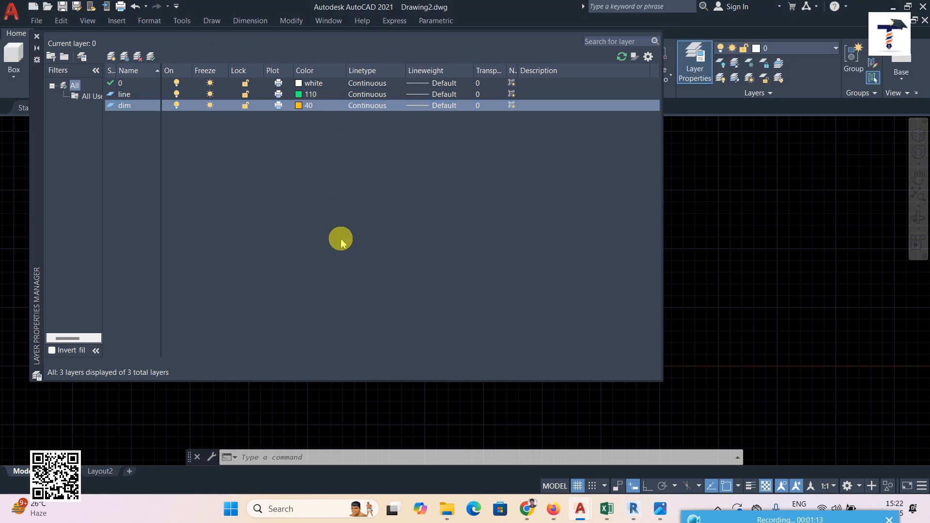
{"action": "left_click", "coordinate": [36, 36]}
Step: Make the line layer the current layer
{"action": "middle_click_drag", "start_coordinate": [373, 312], "coordinate": [373, 318]}
{"action": "left_click", "coordinate": [801, 49]}
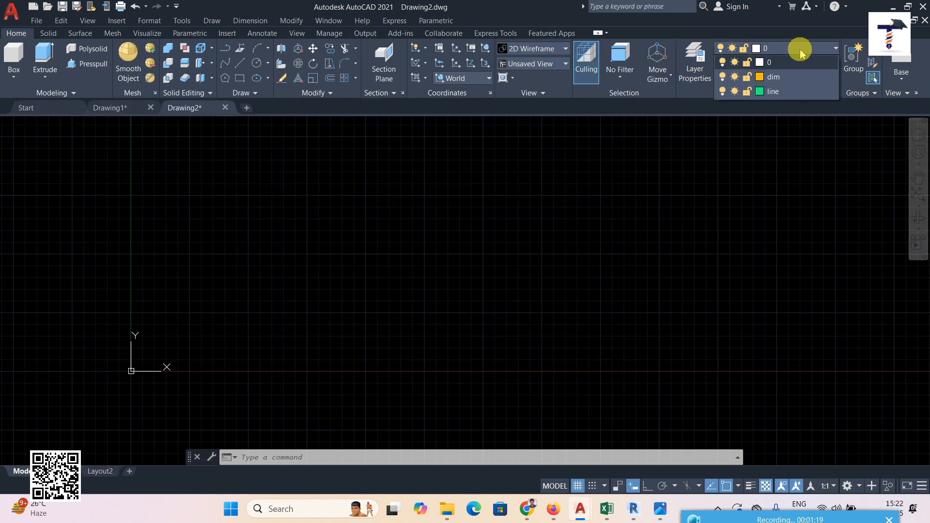
{"action": "left_click", "coordinate": [785, 90]}
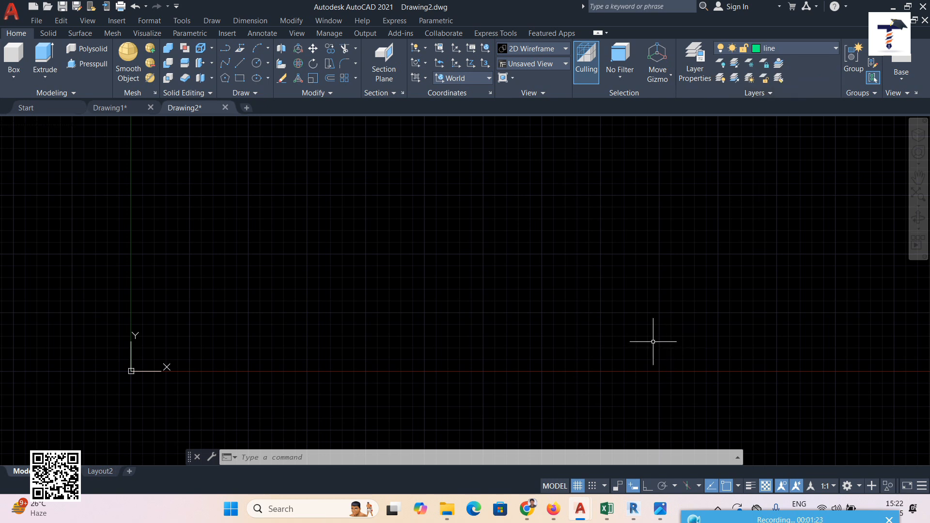
Step: With Ortho mode on, draw an 84-unit vertical line upward for the right edge of the plate's top view
{"action": "scroll", "coordinate": [459, 248], "scroll_direction": "down", "scroll_amount": 4}
{"action": "middle_click_drag", "start_coordinate": [459, 247], "coordinate": [282, 307]}
{"action": "left_click", "coordinate": [239, 63]}
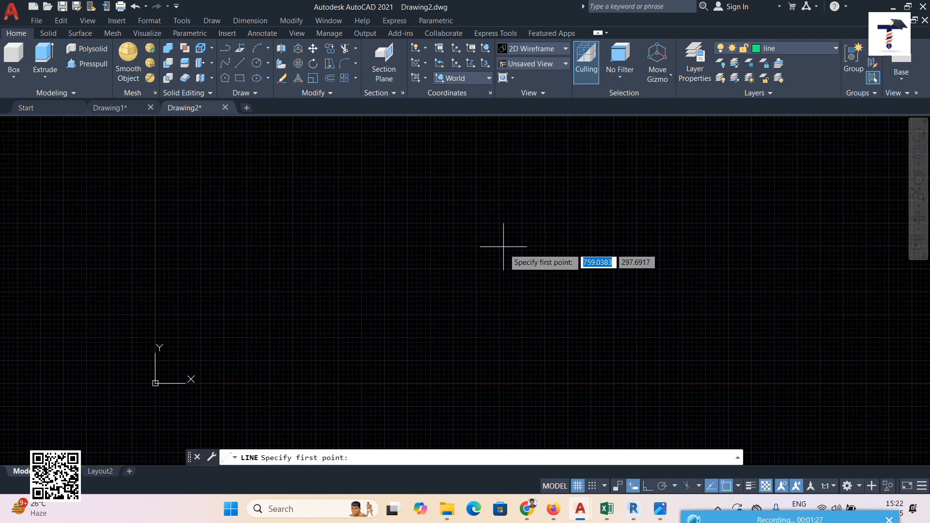
{"action": "left_click", "coordinate": [443, 230]}
{"action": "mouse_move", "coordinate": [651, 502]}
{"action": "key", "text": "F8"}
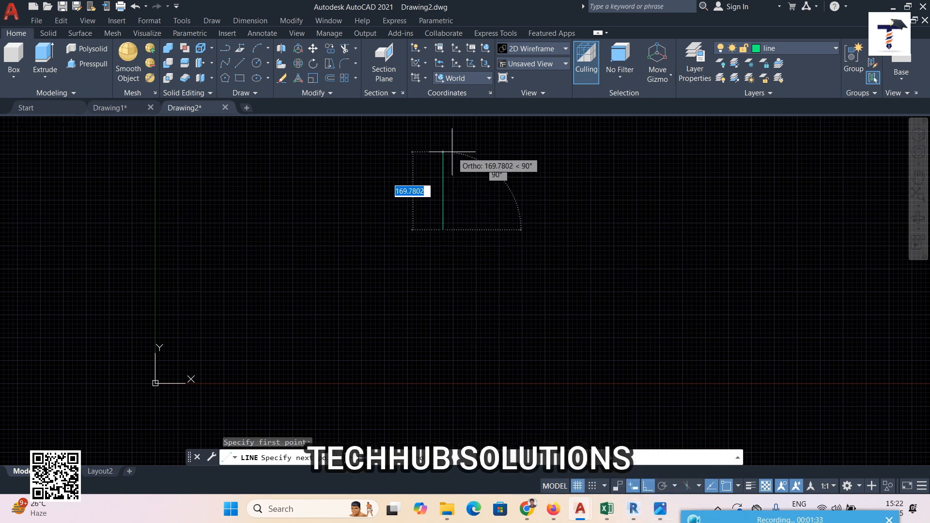
{"action": "type", "text": "84"}
{"action": "key", "text": "Return"}
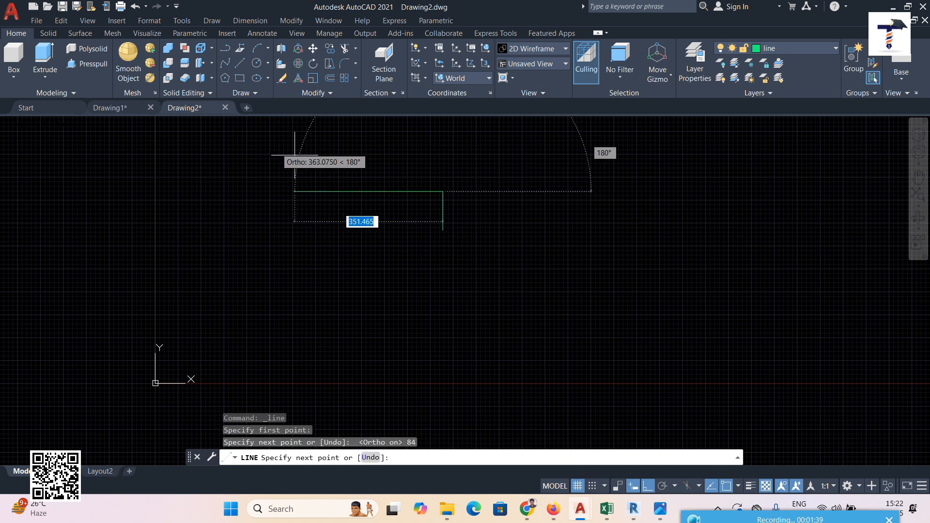
Step: Continue the line 82 units to the left as the plate's upper edge
{"action": "scroll", "coordinate": [401, 187], "scroll_direction": "up", "scroll_amount": 2}
{"action": "middle_click_drag", "start_coordinate": [408, 205], "coordinate": [299, 206]}
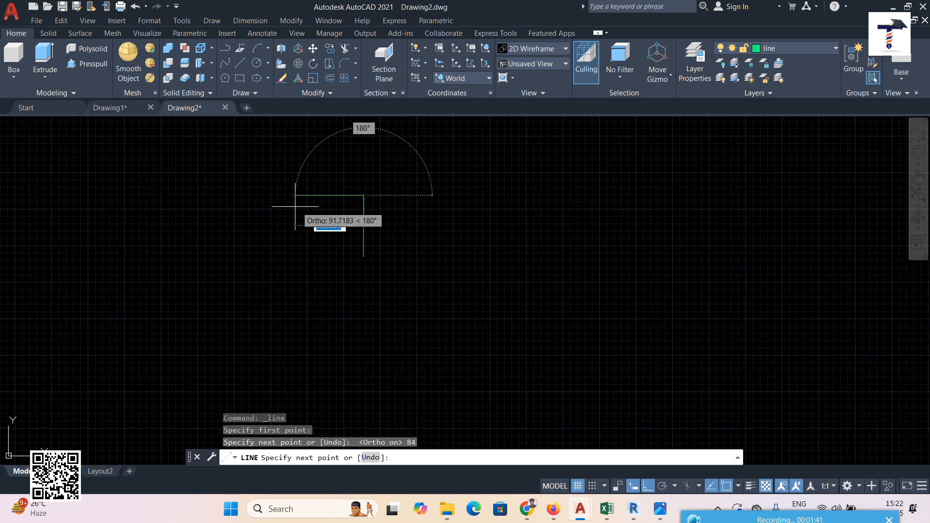
{"action": "type", "text": "82"}
{"action": "key", "text": "Return"}
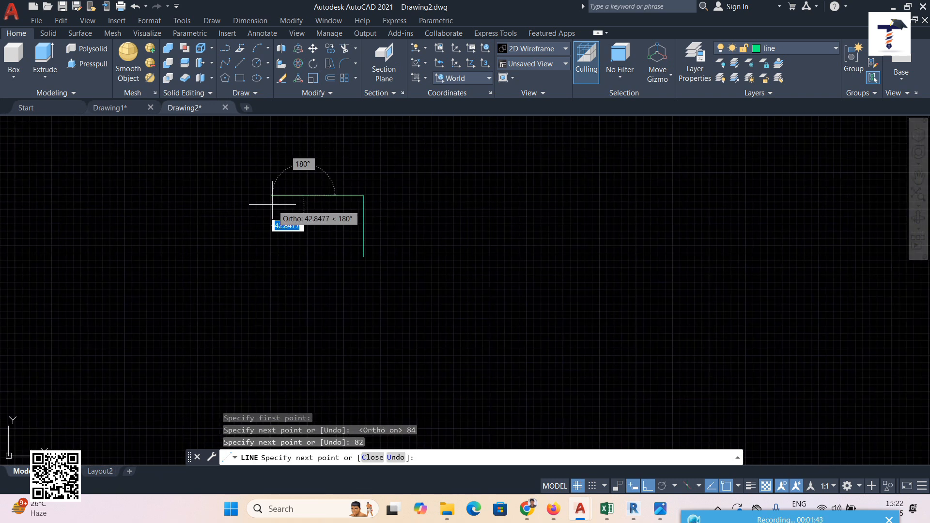
Step: Continue with construction segments 42 units down and 19 units to the right to locate the slot centres
{"action": "scroll", "coordinate": [302, 224], "scroll_direction": "up", "scroll_amount": 2}
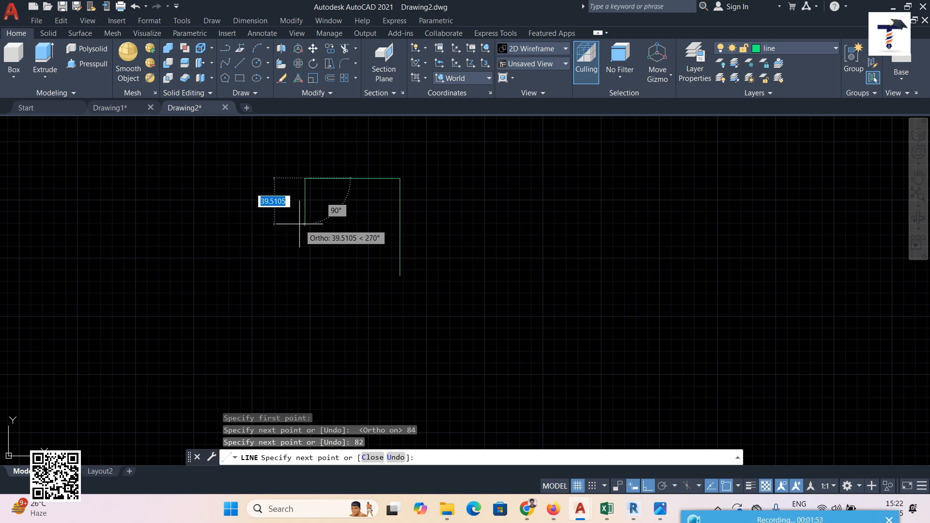
{"action": "type", "text": "42"}
{"action": "key", "text": "Return"}
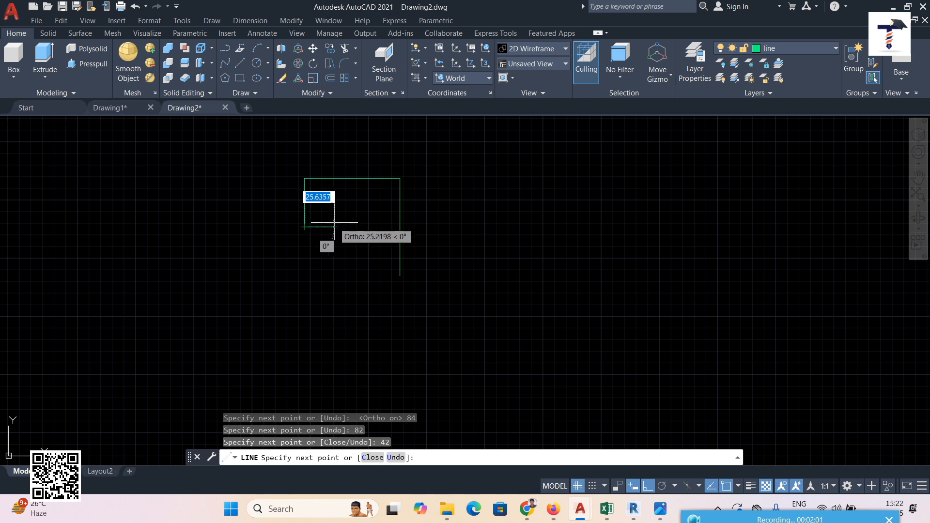
{"action": "scroll", "coordinate": [335, 222], "scroll_direction": "up", "scroll_amount": 2}
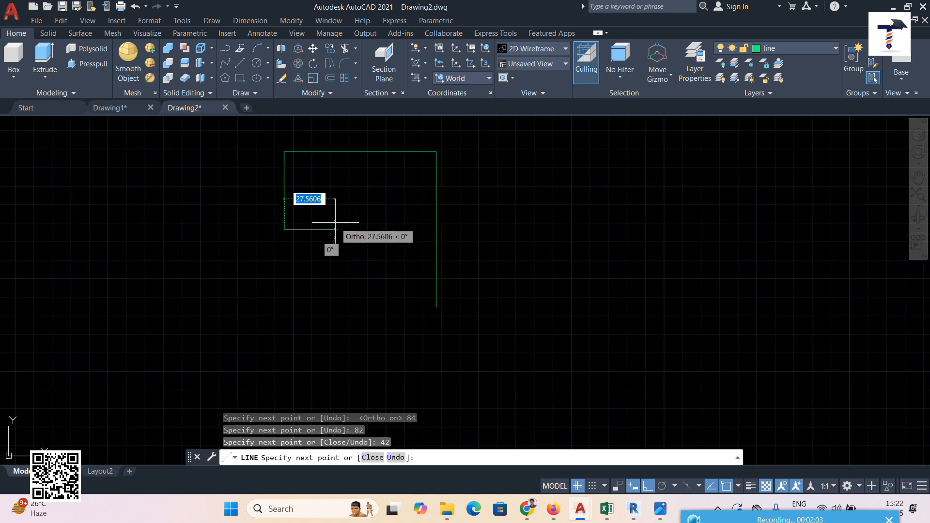
{"action": "type", "text": "19"}
{"action": "key", "text": "Return"}
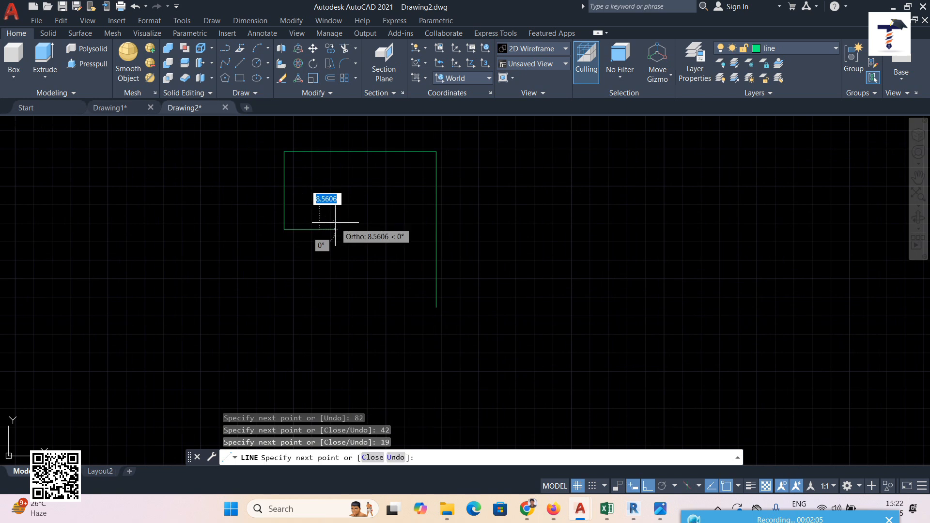
Step: Draw two circles of radius 9.5, one at each end of the 19-unit construction segment
{"action": "left_click", "coordinate": [257, 63]}
{"action": "left_click", "coordinate": [284, 228]}
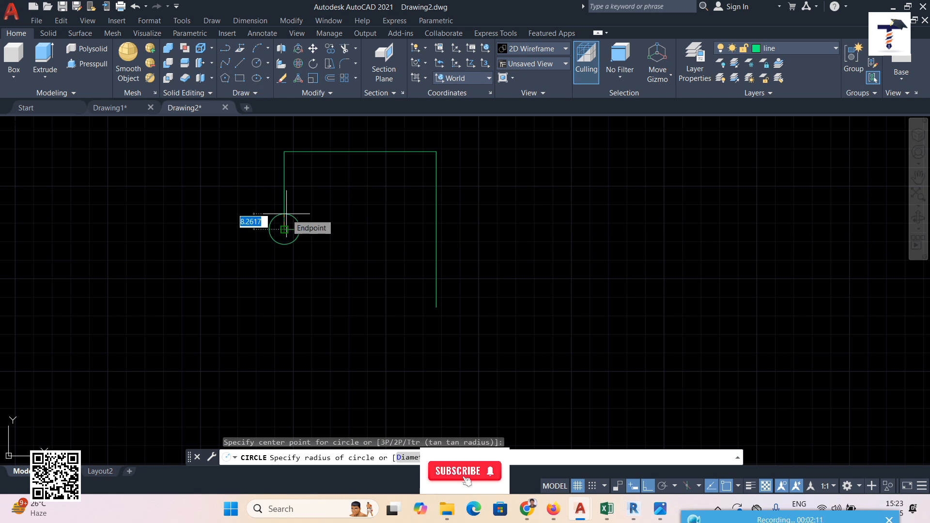
{"action": "type", "text": "9.5"}
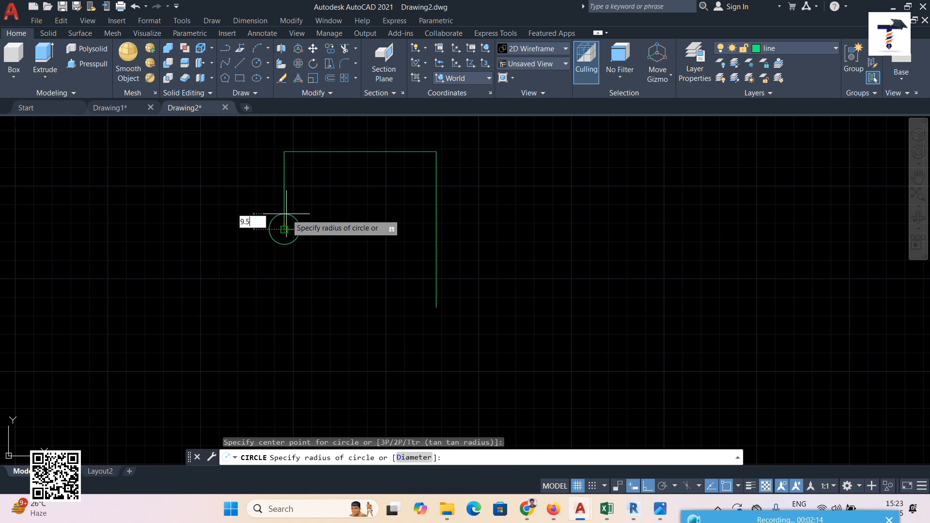
{"action": "key", "text": "Return"}
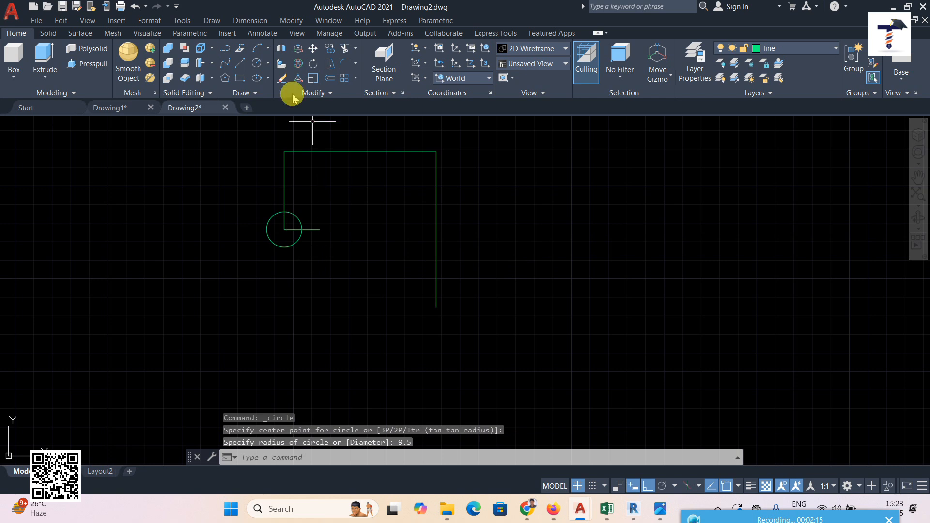
{"action": "left_click", "coordinate": [256, 63]}
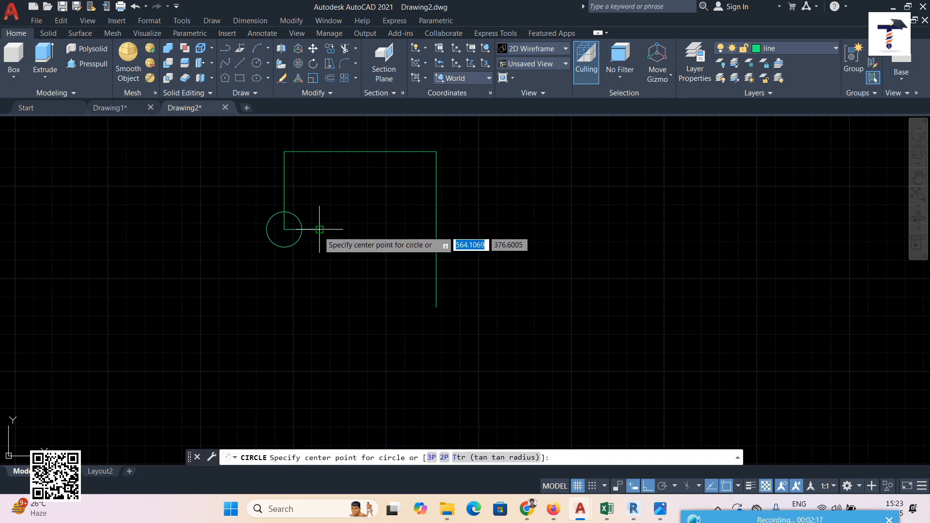
{"action": "left_click", "coordinate": [318, 229]}
{"action": "type", "text": "9.5"}
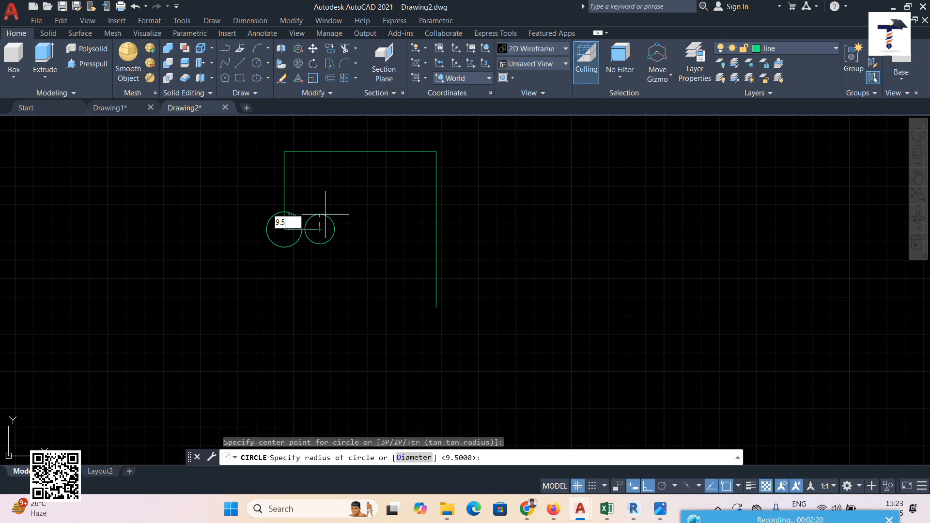
{"action": "key", "text": "Return"}
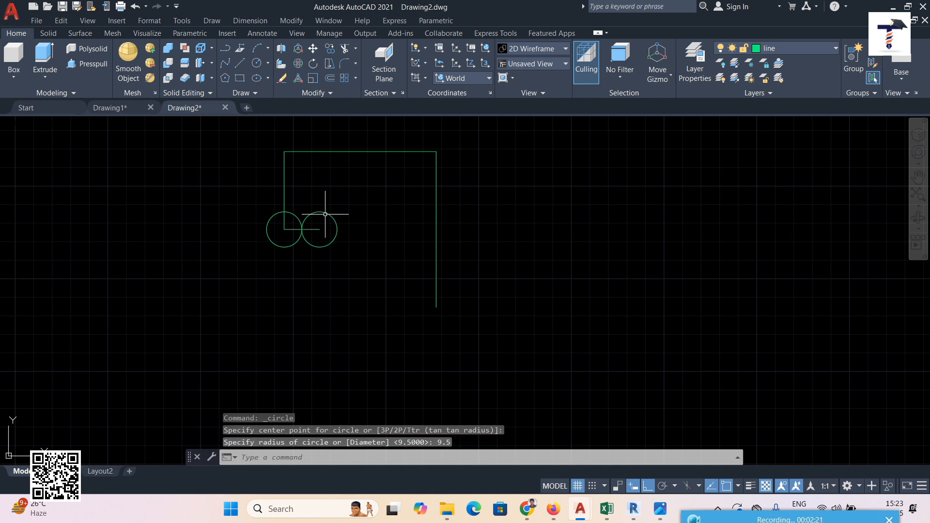
Step: Draw horizontal lines joining the upper and the lower quadrants of the two slot circles
{"action": "left_click", "coordinate": [239, 62]}
{"action": "scroll", "coordinate": [300, 192], "scroll_direction": "up", "scroll_amount": 2}
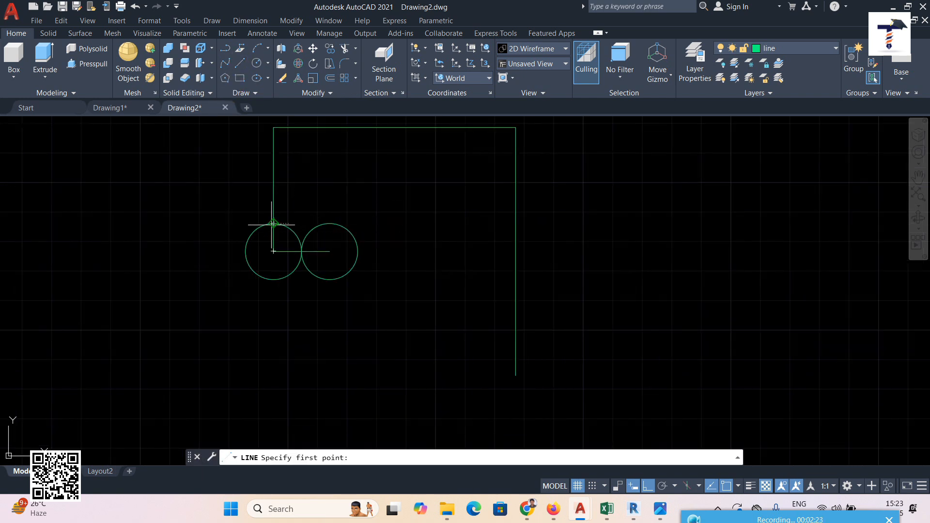
{"action": "left_click", "coordinate": [273, 224]}
{"action": "right_click", "coordinate": [333, 231]}
{"action": "left_click", "coordinate": [335, 231]}
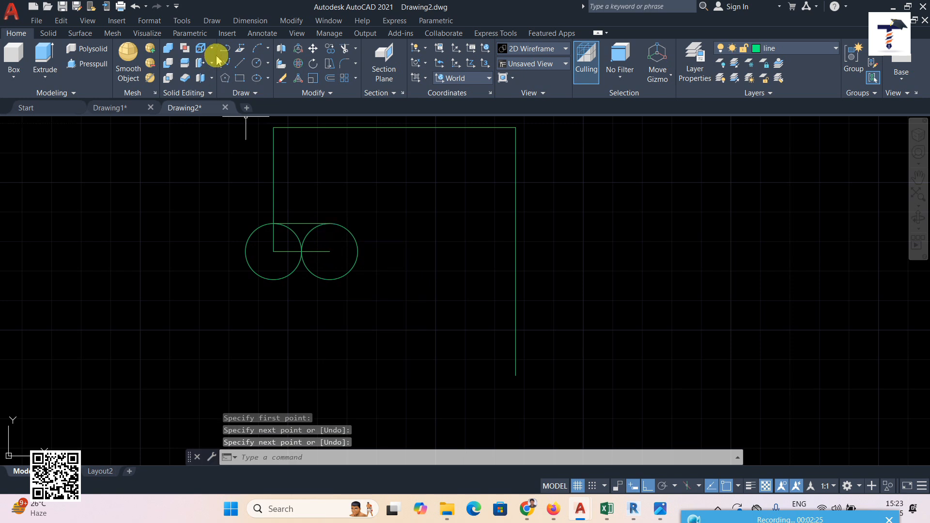
{"action": "left_click", "coordinate": [239, 63]}
{"action": "left_click", "coordinate": [274, 280]}
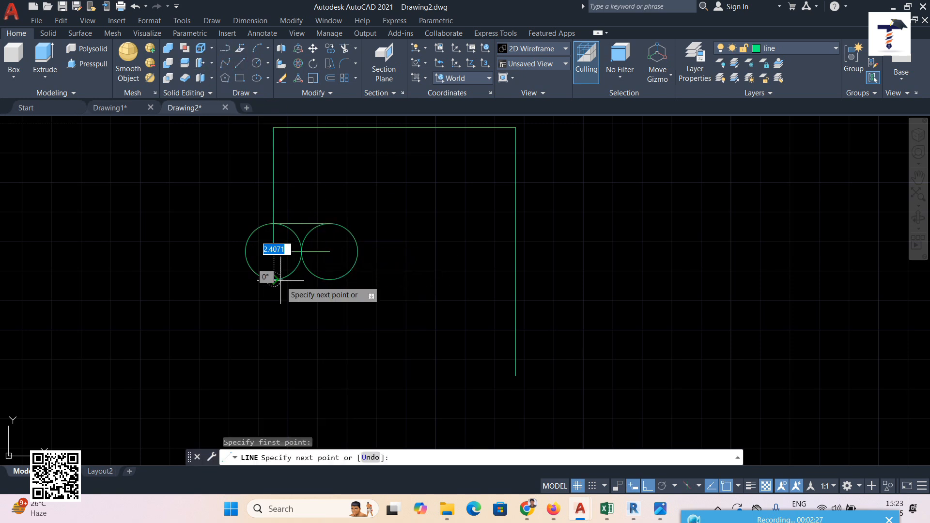
{"action": "left_click", "coordinate": [321, 279]}
{"action": "right_click", "coordinate": [321, 280]}
{"action": "left_click", "coordinate": [349, 289]}
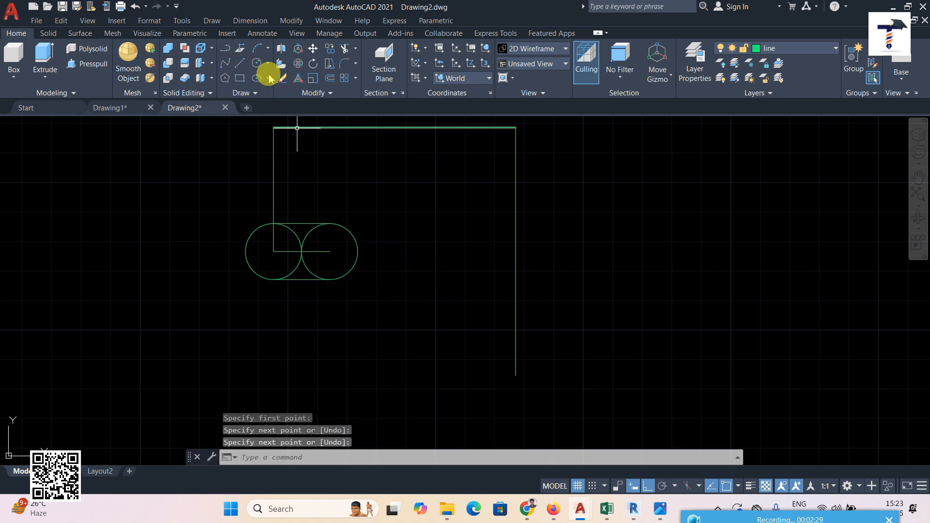
Step: Trim the inner arcs of both circles to form a rounded slot
{"action": "left_click", "coordinate": [345, 51]}
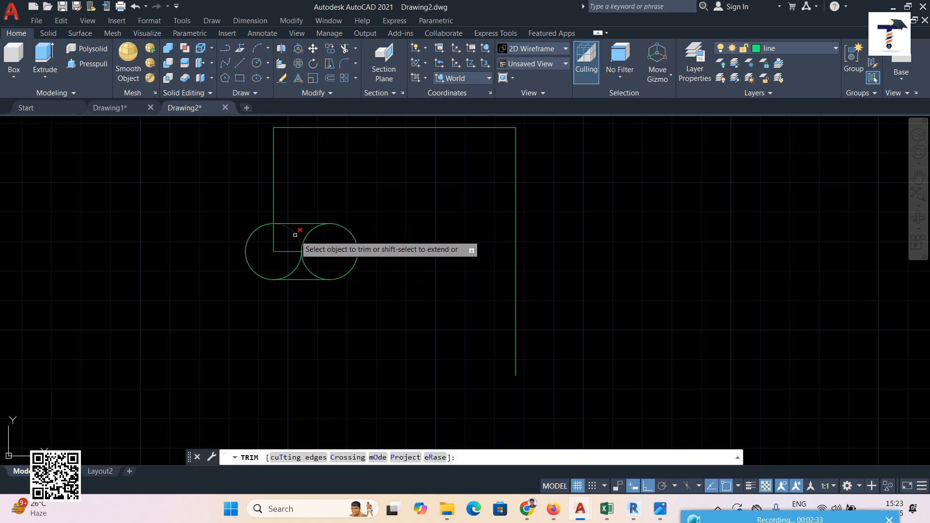
{"action": "left_click", "coordinate": [295, 235]}
{"action": "left_click", "coordinate": [304, 235]}
{"action": "left_click", "coordinate": [308, 246]}
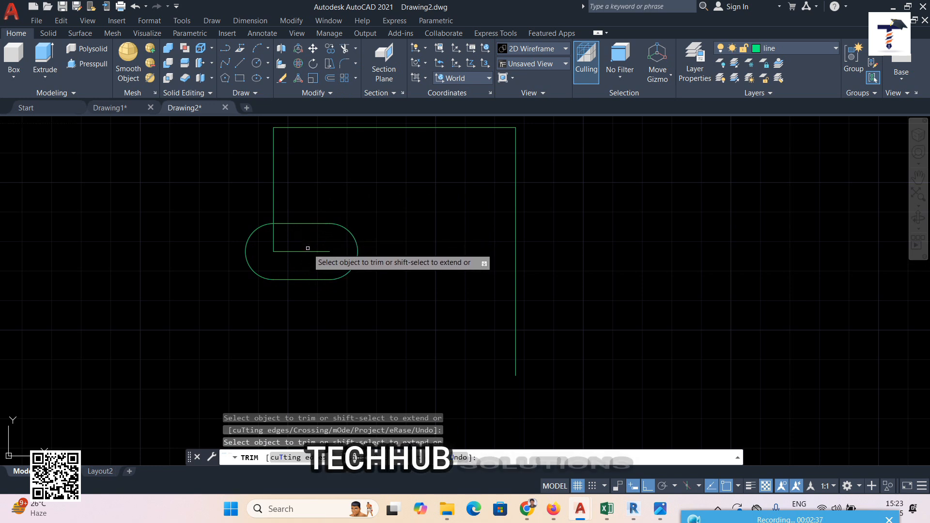
Step: Trim away the horizontal and vertical construction segments leading to the slot centres
{"action": "left_click", "coordinate": [308, 249]}
{"action": "key", "text": "Return"}
{"action": "left_click", "coordinate": [274, 188]}
{"action": "left_click", "coordinate": [274, 235]}
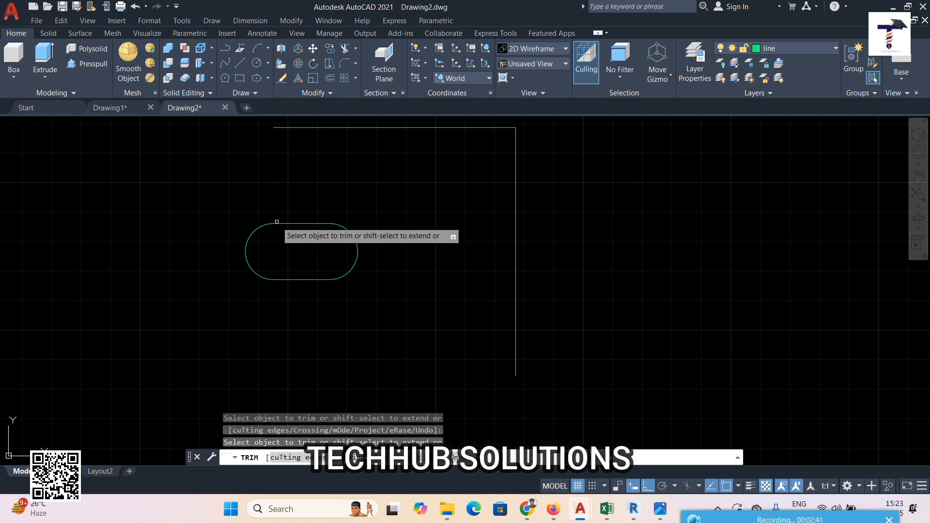
{"action": "right_click", "coordinate": [285, 179]}
{"action": "left_click", "coordinate": [312, 186]}
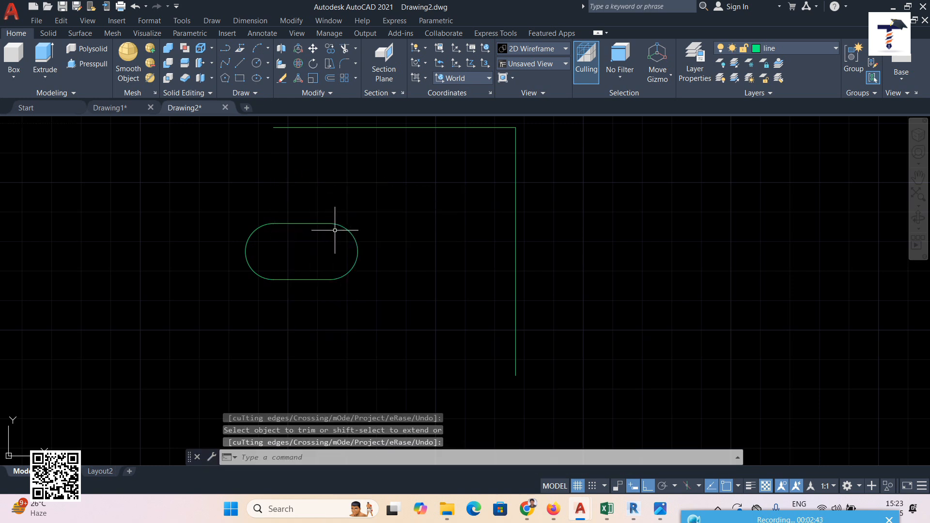
Step: Draw a circle centred on the slot's left arc centre, with its radius reaching the left end of the upper horizontal line
{"action": "left_click", "coordinate": [257, 63]}
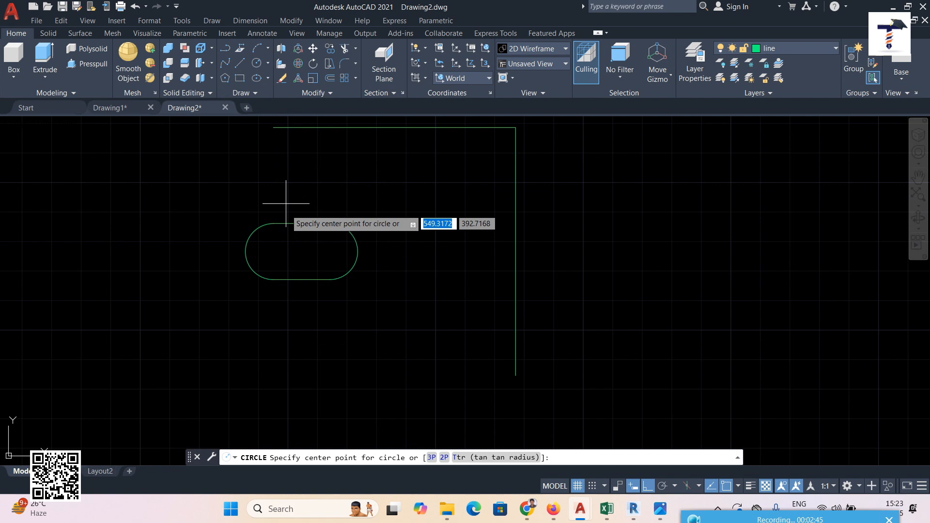
{"action": "left_click", "coordinate": [273, 251]}
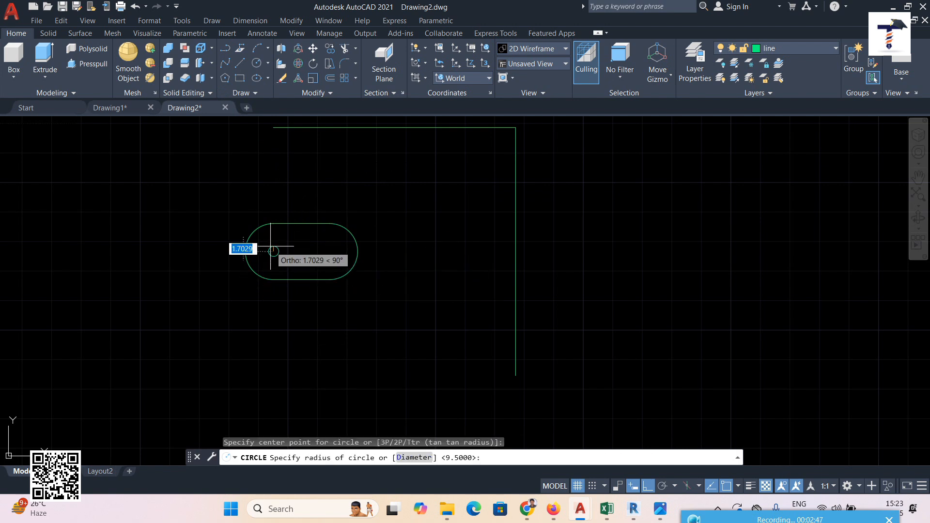
{"action": "left_click", "coordinate": [275, 129]}
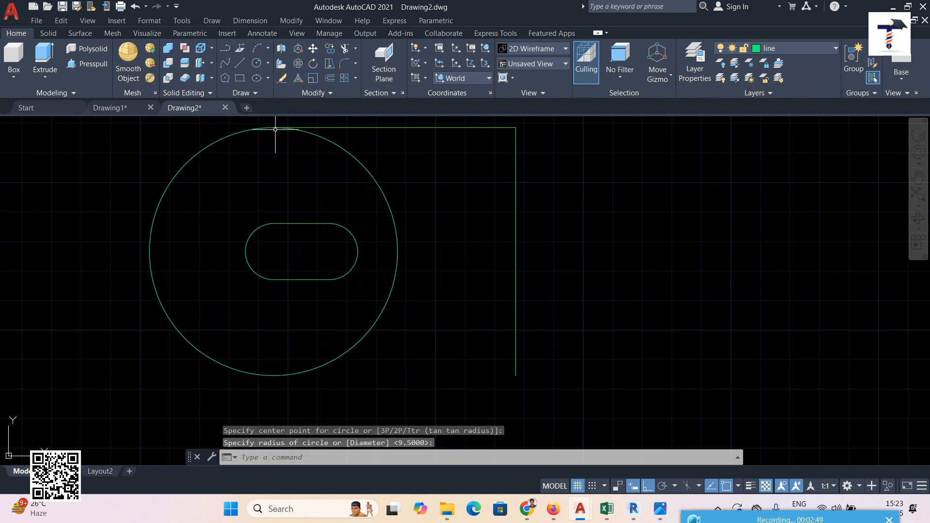
Step: Draw a horizontal line from the large circle's lower quadrant to the lower end of the right vertical line
{"action": "left_click", "coordinate": [239, 63]}
{"action": "left_click", "coordinate": [272, 375]}
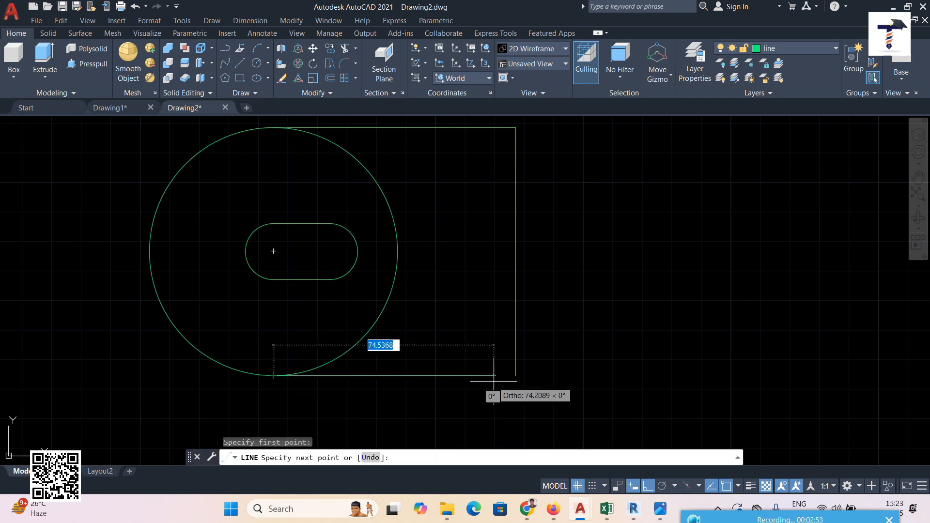
{"action": "left_click", "coordinate": [512, 374]}
{"action": "right_click", "coordinate": [513, 232]}
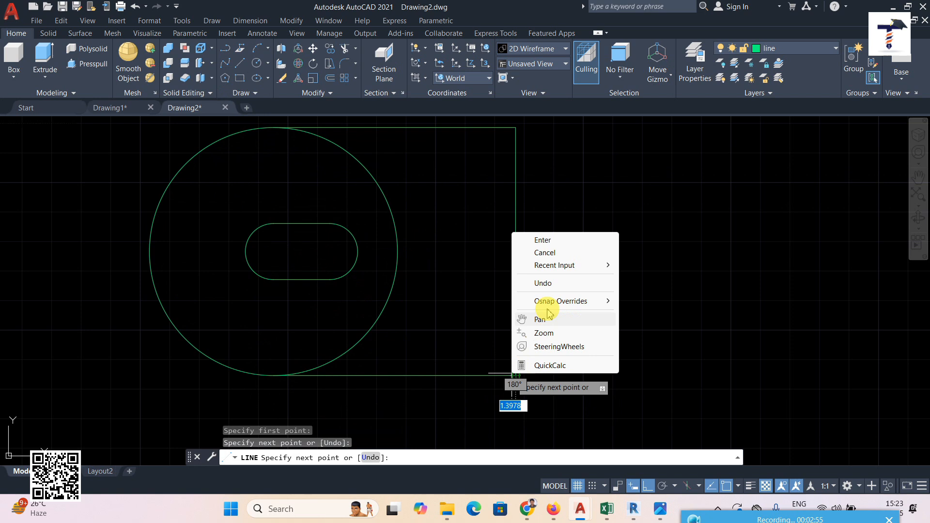
{"action": "left_click", "coordinate": [553, 239]}
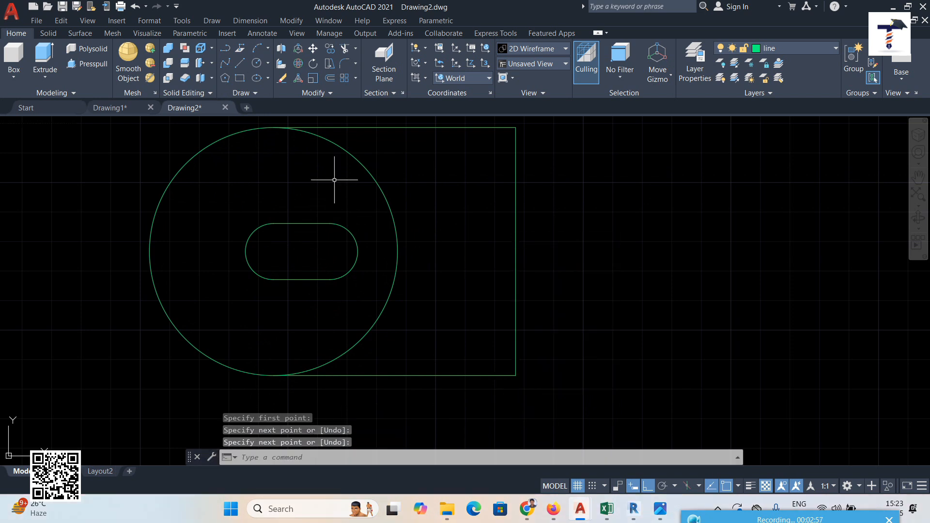
Step: Trim away the right half of the large circle to leave a rounded left end on the outline
{"action": "left_click", "coordinate": [344, 48]}
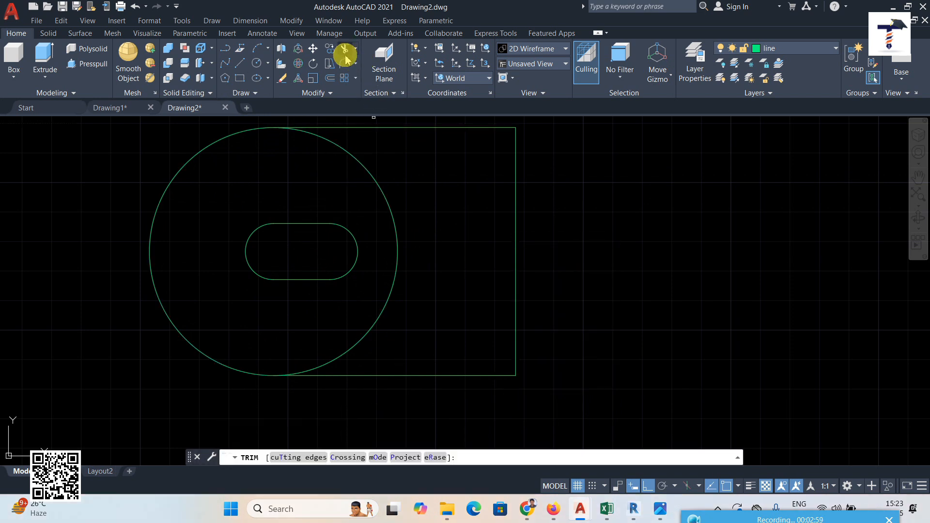
{"action": "left_click", "coordinate": [375, 186]}
{"action": "scroll", "coordinate": [384, 191], "scroll_direction": "down", "scroll_amount": 2}
{"action": "middle_click_drag", "start_coordinate": [409, 269], "coordinate": [398, 258]}
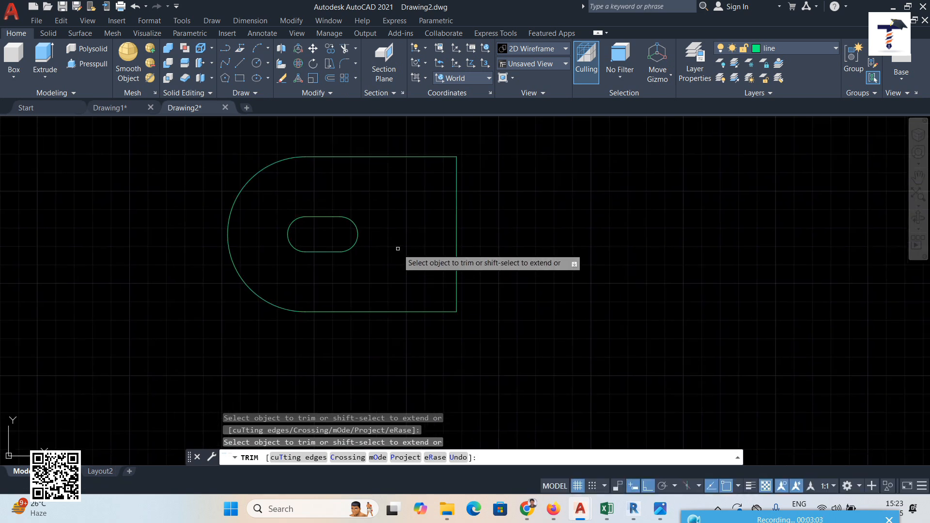
Step: Draw a line 12 units left from the outline's lower-right corner, continuing vertically up to the upper edge
{"action": "left_click", "coordinate": [240, 63]}
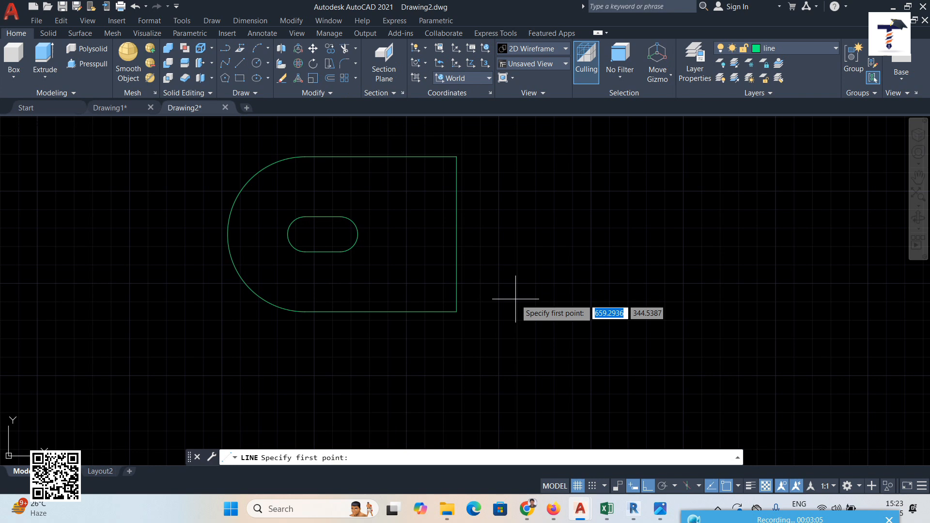
{"action": "left_click", "coordinate": [450, 316]}
{"action": "type", "text": "12"}
{"action": "key", "text": "Return"}
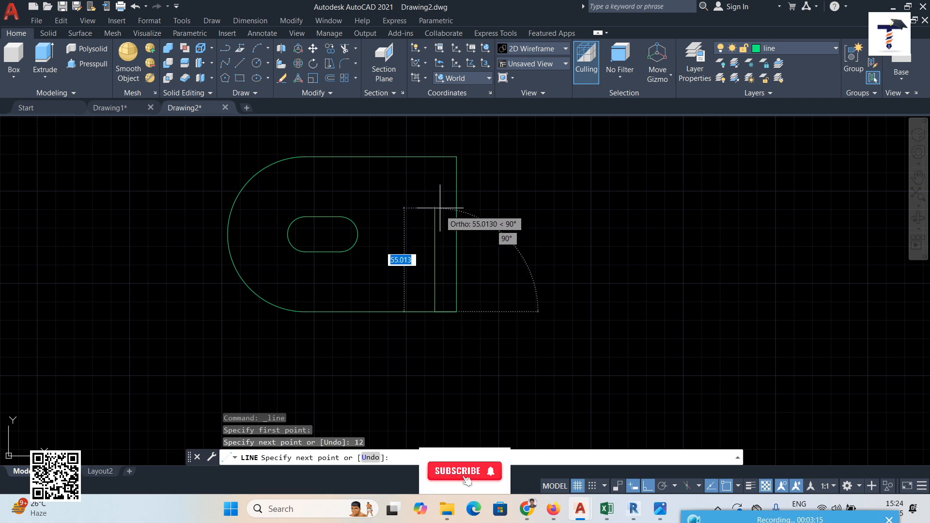
{"action": "left_click", "coordinate": [432, 156]}
{"action": "right_click", "coordinate": [433, 156]}
{"action": "left_click", "coordinate": [446, 165]}
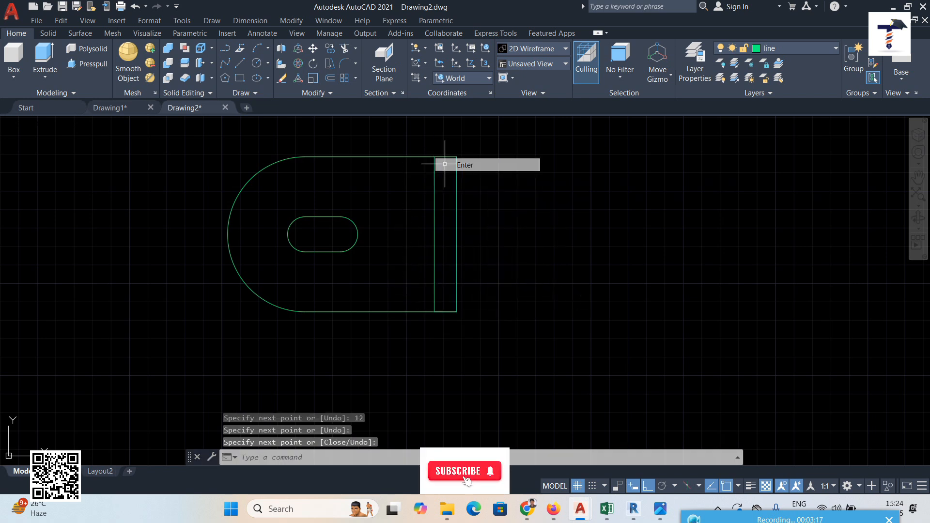
{"action": "left_click", "coordinate": [240, 63]}
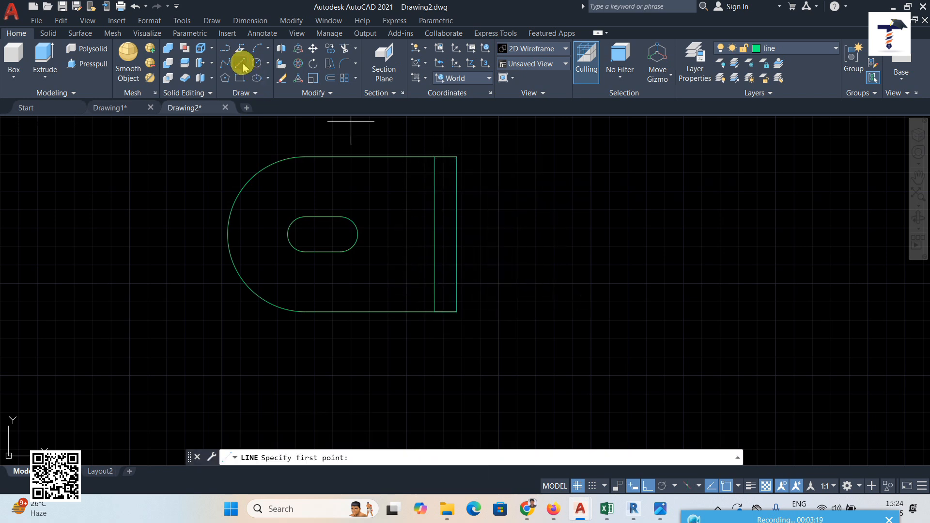
{"action": "left_click", "coordinate": [435, 312]}
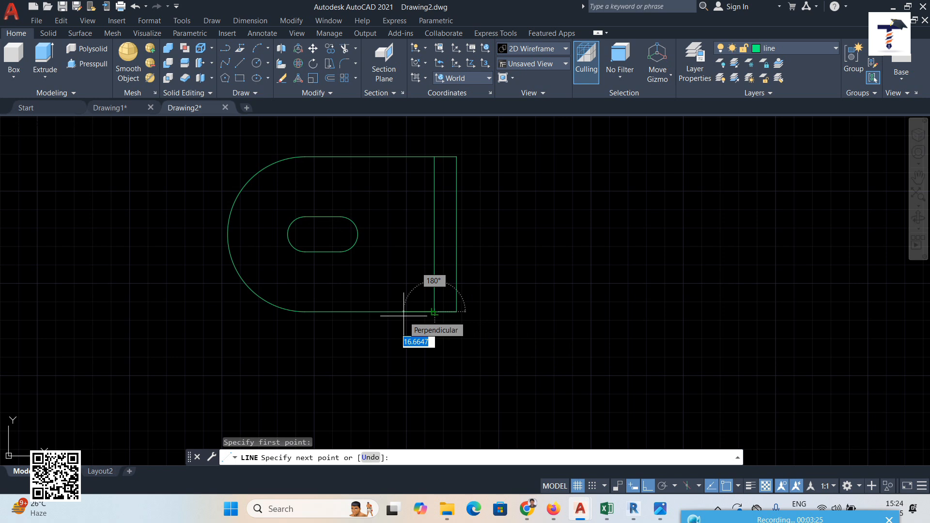
{"action": "key", "text": "Escape"}
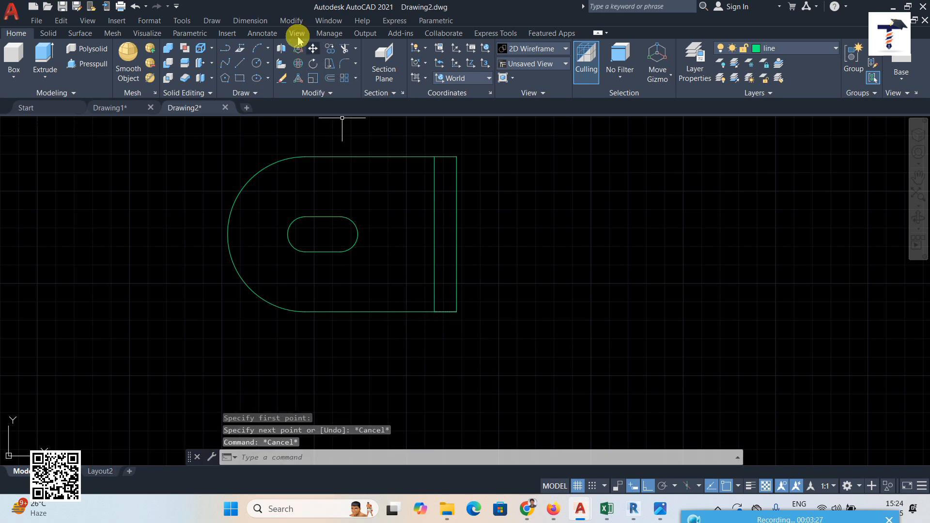
Step: Offset the inner vertical line 20 units to the left
{"action": "left_click", "coordinate": [291, 20]}
{"action": "left_click", "coordinate": [311, 165]}
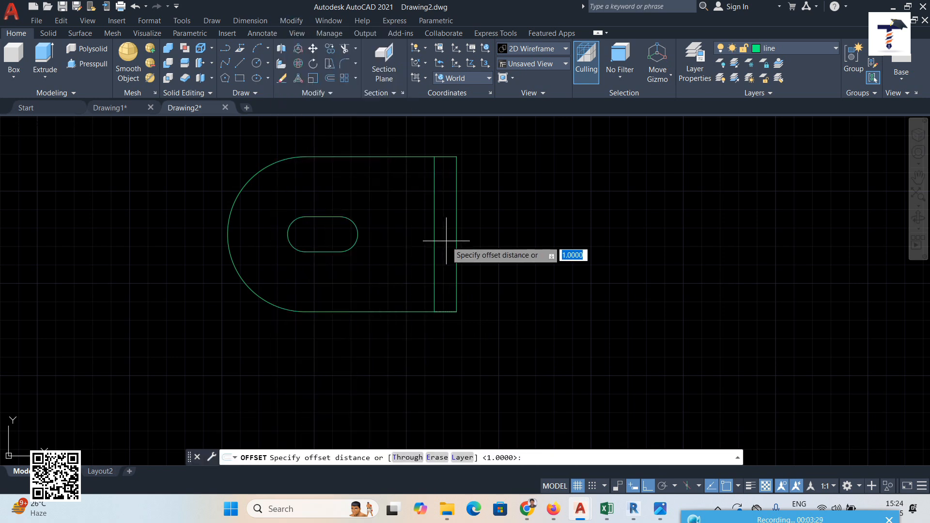
{"action": "left_click", "coordinate": [519, 244]}
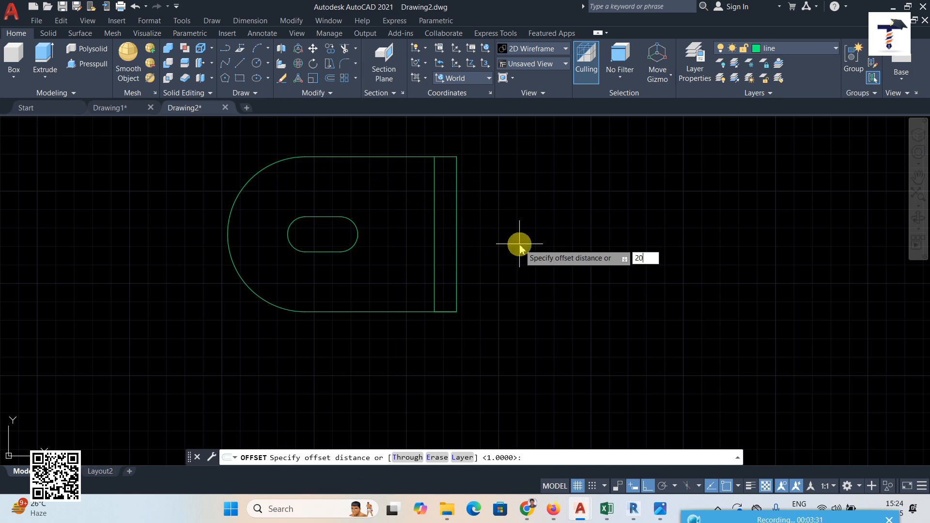
{"action": "key", "text": "Return"}
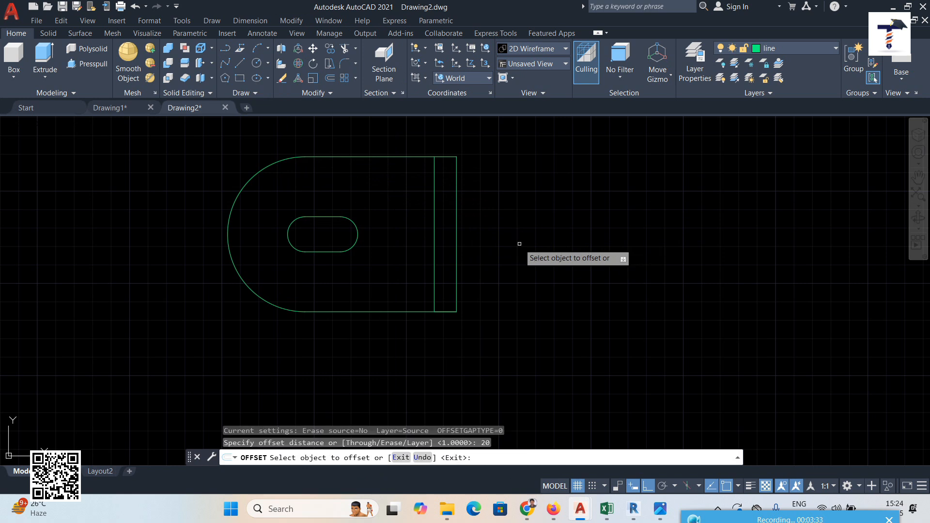
{"action": "left_click", "coordinate": [418, 240]}
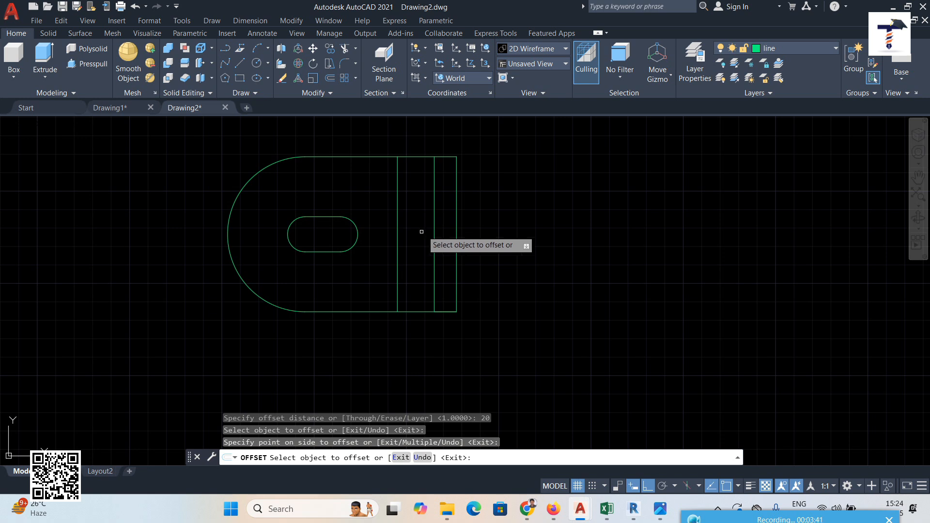
Step: Check the reference picture and draw a line 24 units down from the outline's upper-right corner, continuing horizontally to the nearest inner vertical line
{"action": "left_click", "coordinate": [660, 508]}
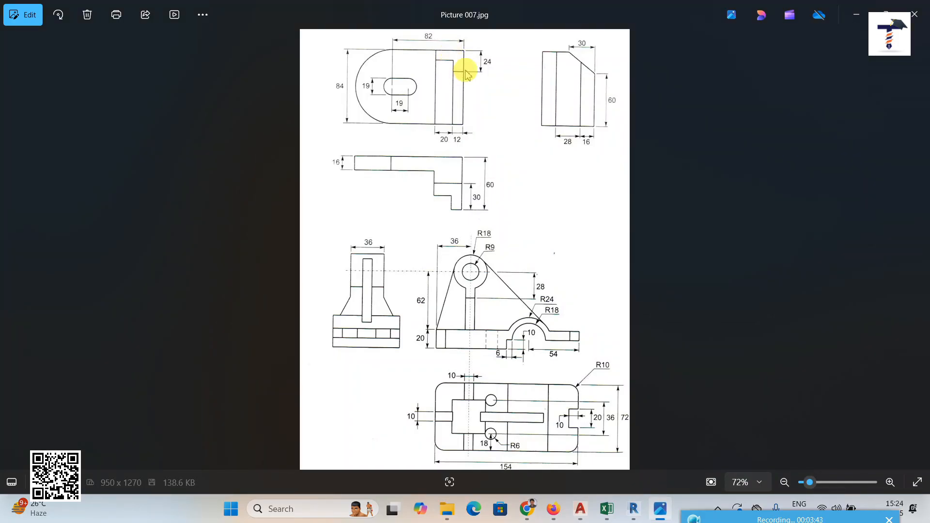
{"action": "mouse_move", "coordinate": [586, 513]}
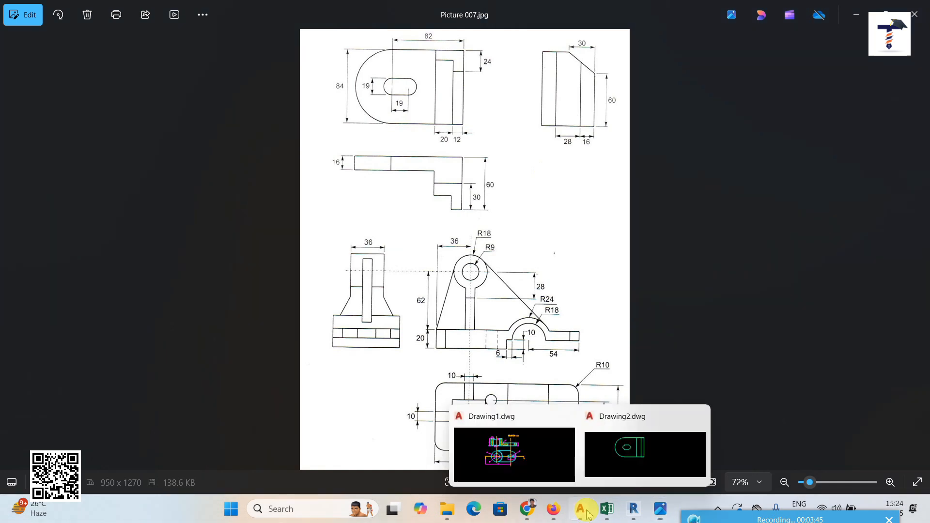
{"action": "left_click", "coordinate": [655, 468]}
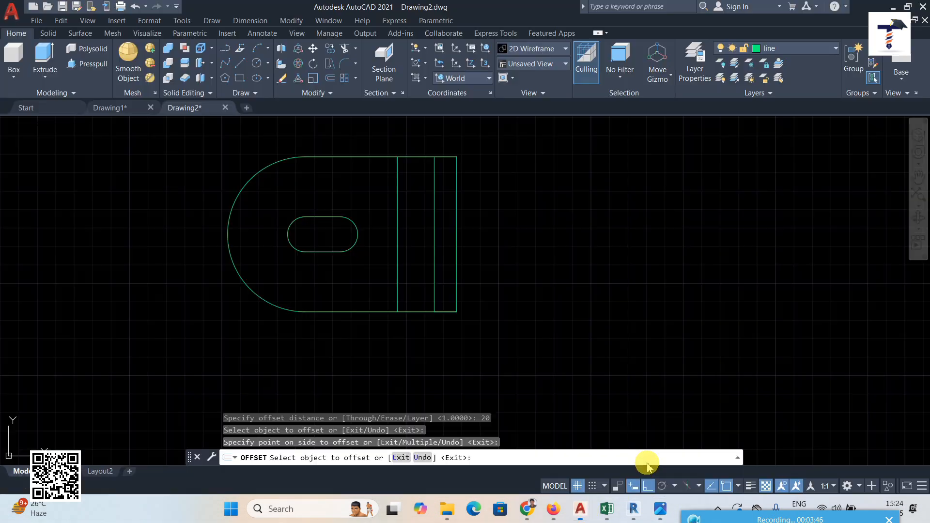
{"action": "left_click", "coordinate": [241, 65]}
{"action": "left_click", "coordinate": [456, 156]}
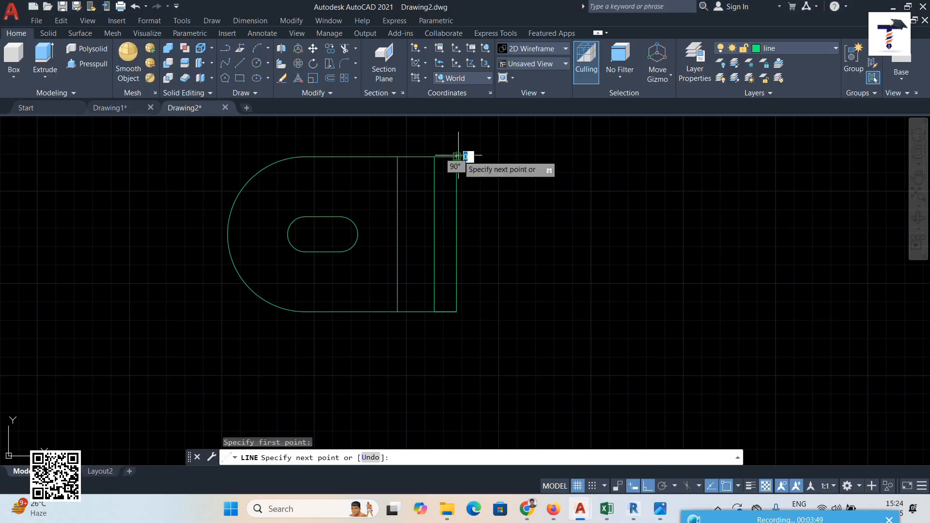
{"action": "type", "text": "24"}
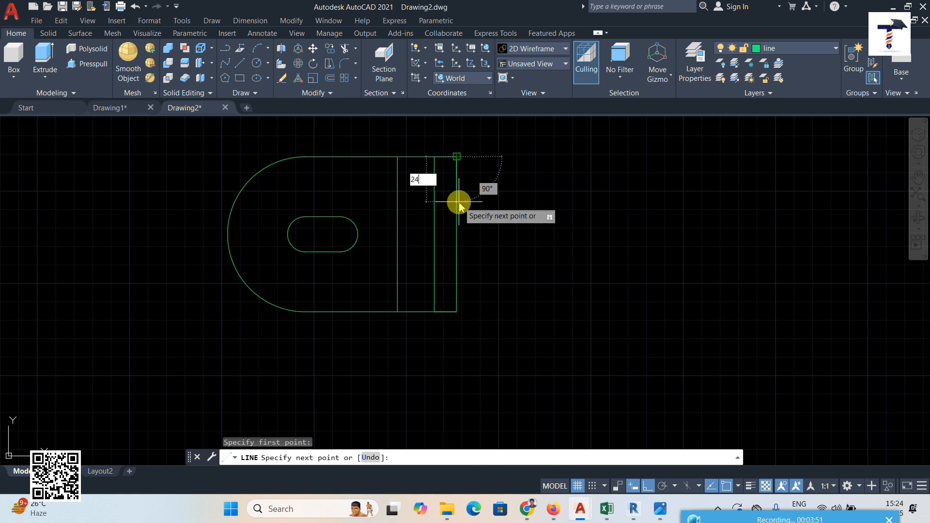
{"action": "key", "text": "Return"}
{"action": "left_click", "coordinate": [434, 201]}
{"action": "right_click", "coordinate": [443, 206]}
{"action": "left_click", "coordinate": [446, 208]}
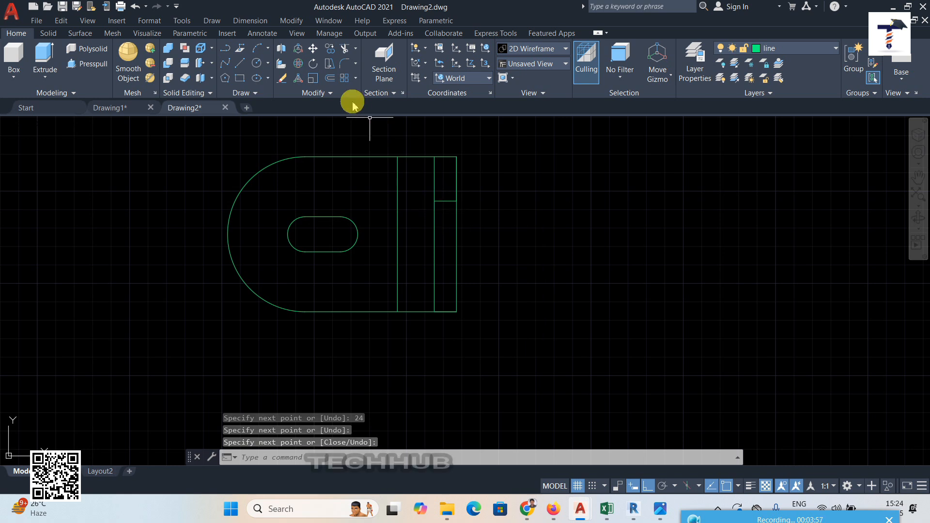
Step: Draw a line 12 units up from the short horizontal line's left end, continuing horizontally left to the offset vertical line
{"action": "left_click", "coordinate": [239, 63]}
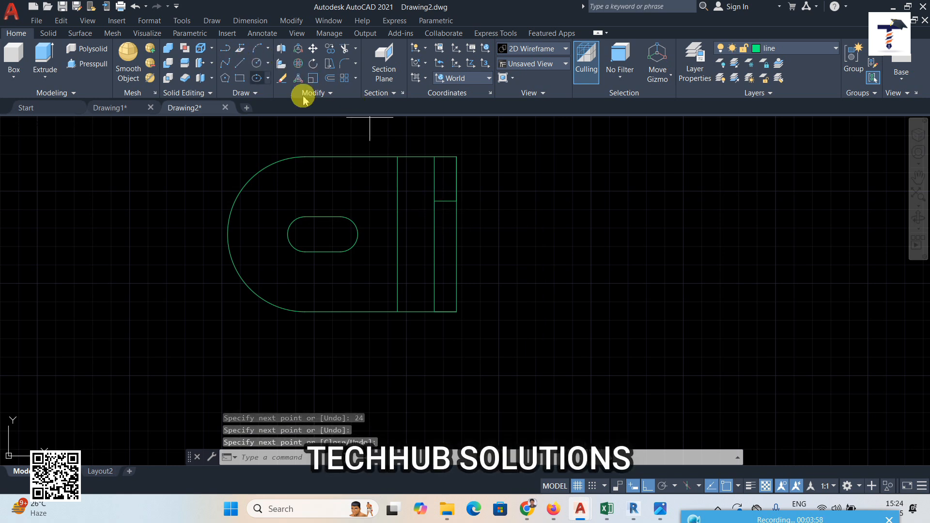
{"action": "left_click", "coordinate": [434, 201]}
{"action": "type", "text": "12"}
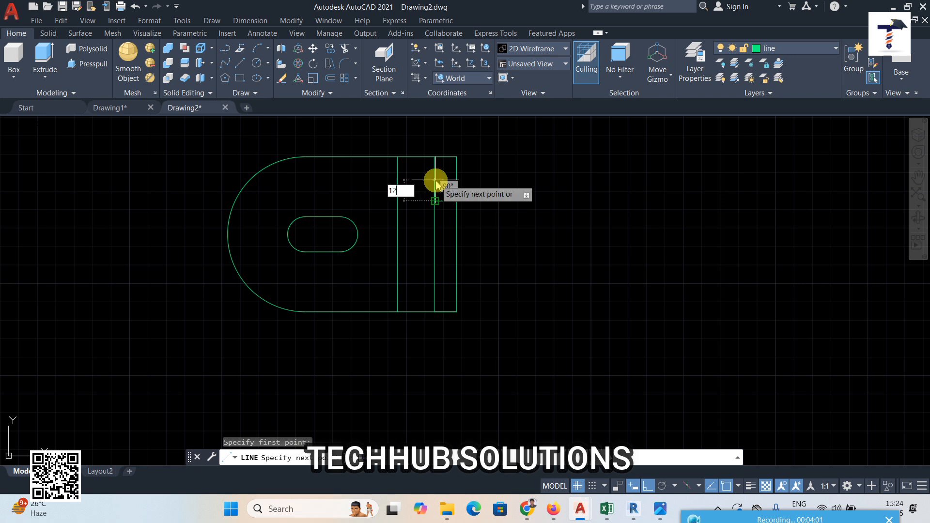
{"action": "key", "text": "Return"}
{"action": "left_click", "coordinate": [396, 179]}
{"action": "right_click", "coordinate": [400, 182]}
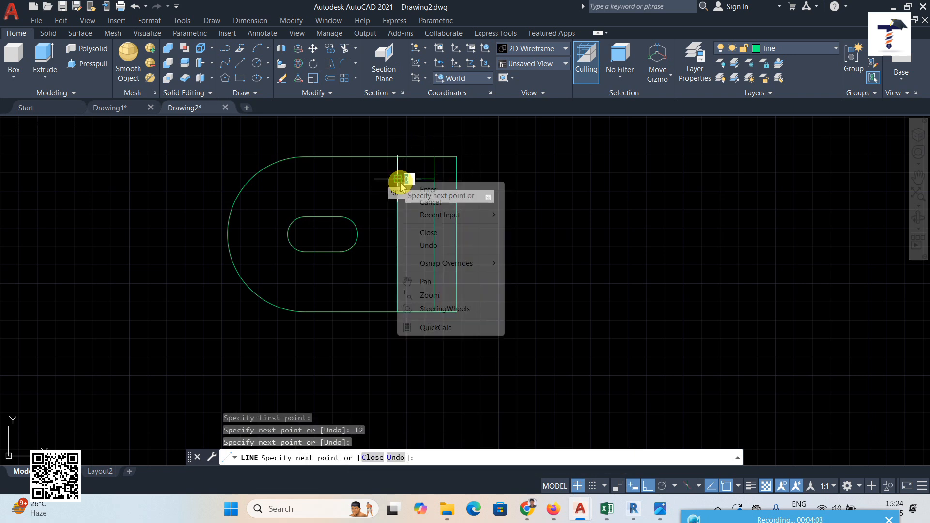
{"action": "left_click", "coordinate": [409, 189]}
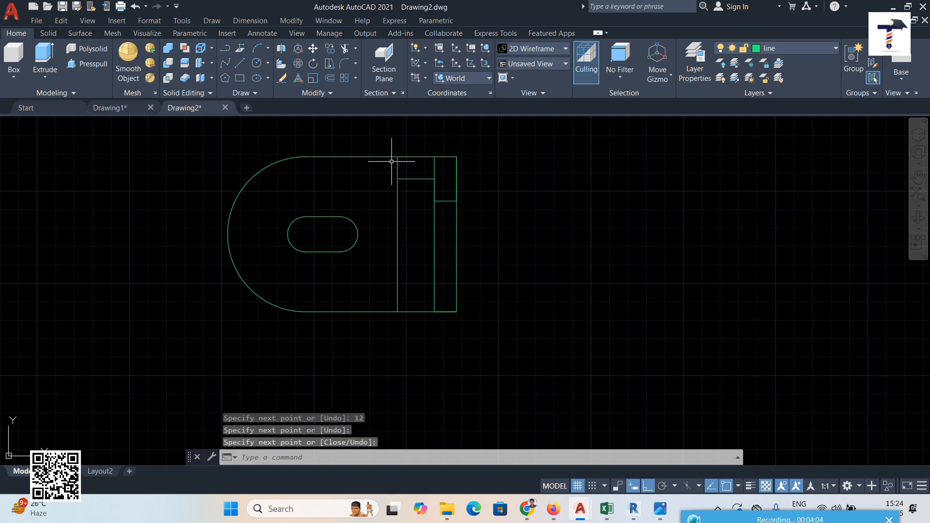
Step: Trim the right inner vertical line's segment between the outline's upper edge and the upper short horizontal line
{"action": "left_click", "coordinate": [344, 50]}
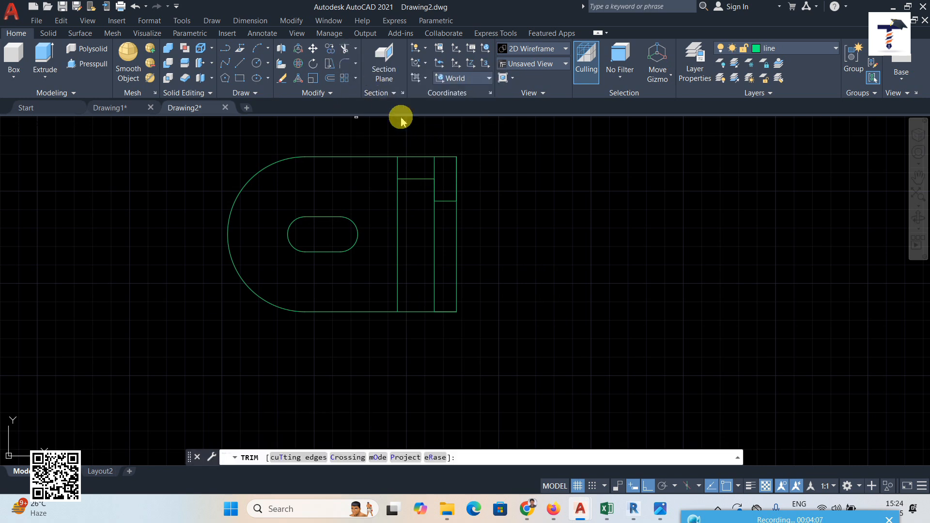
{"action": "left_click", "coordinate": [436, 169]}
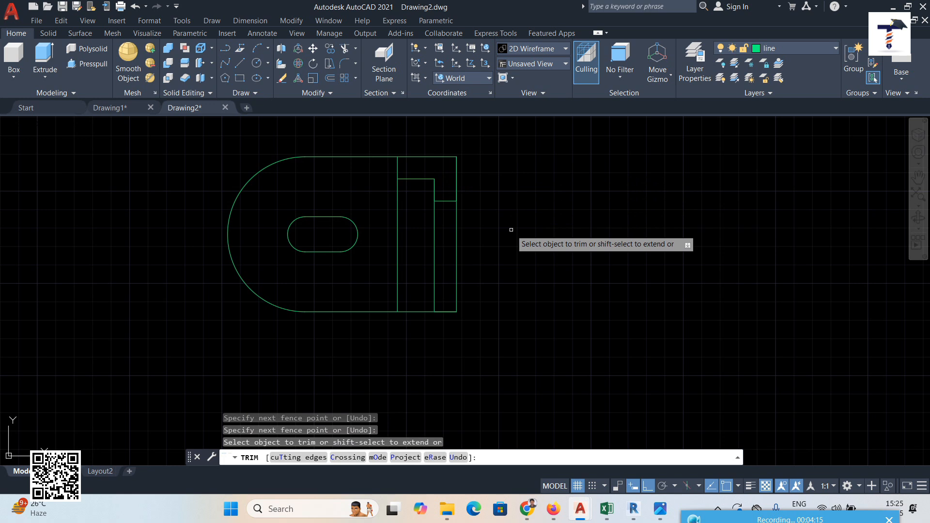
{"action": "scroll", "coordinate": [509, 230], "scroll_direction": "down", "scroll_amount": 2}
{"action": "middle_click_drag", "start_coordinate": [509, 231], "coordinate": [473, 241]}
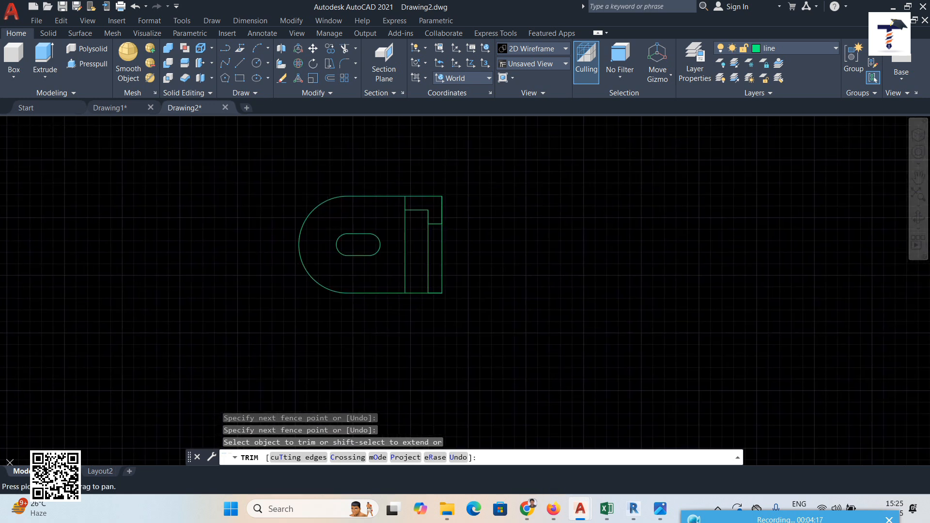
Step: Create a layer named "p line" and set its colour to 210
{"action": "left_click", "coordinate": [702, 78]}
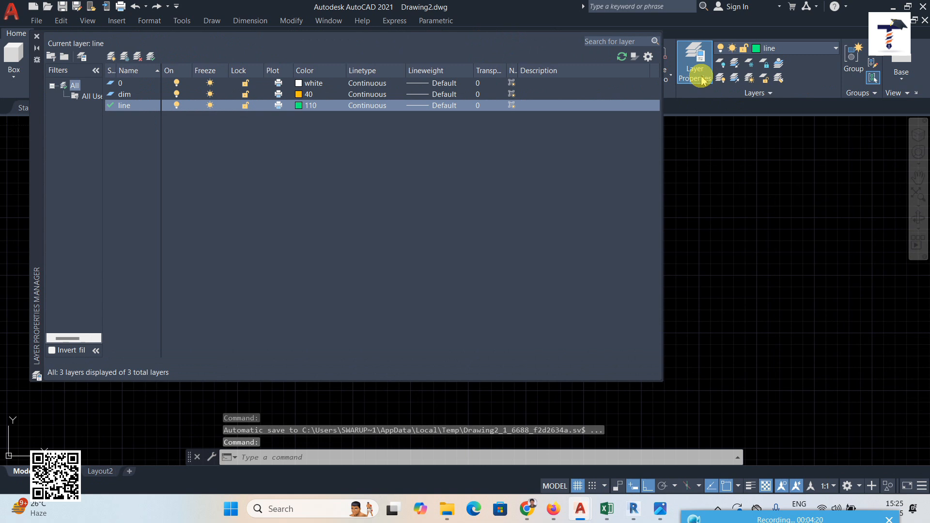
{"action": "left_click", "coordinate": [111, 57]}
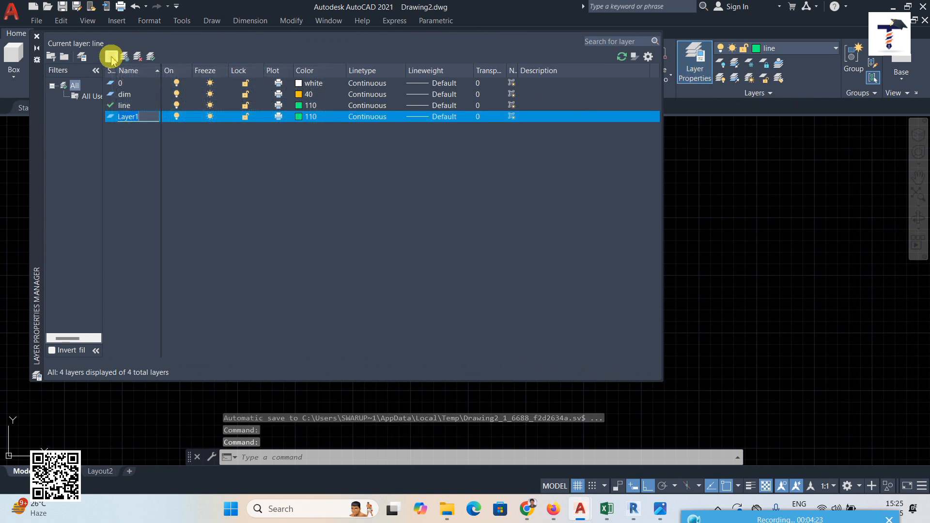
{"action": "type", "text": "p line"}
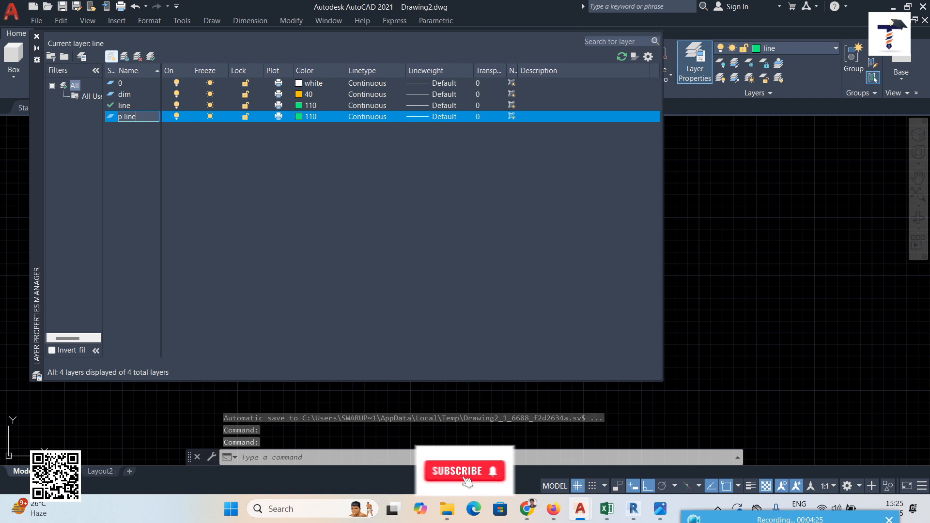
{"action": "left_click", "coordinate": [304, 116]}
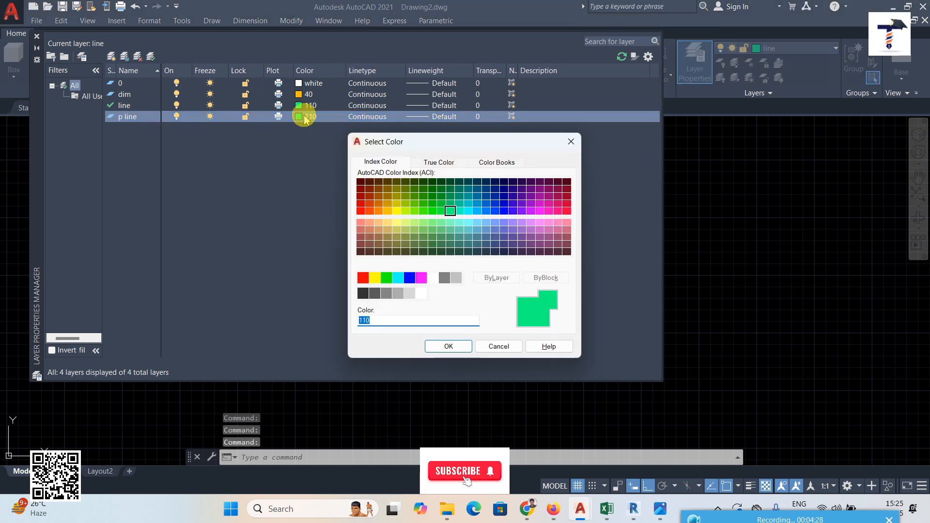
{"action": "left_click", "coordinate": [539, 211]}
{"action": "left_click", "coordinate": [446, 346]}
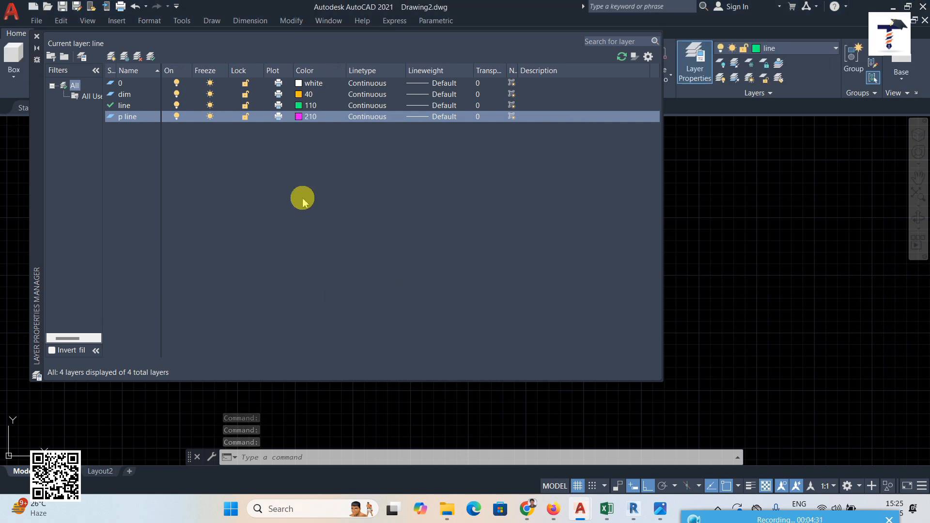
{"action": "left_click", "coordinate": [35, 38]}
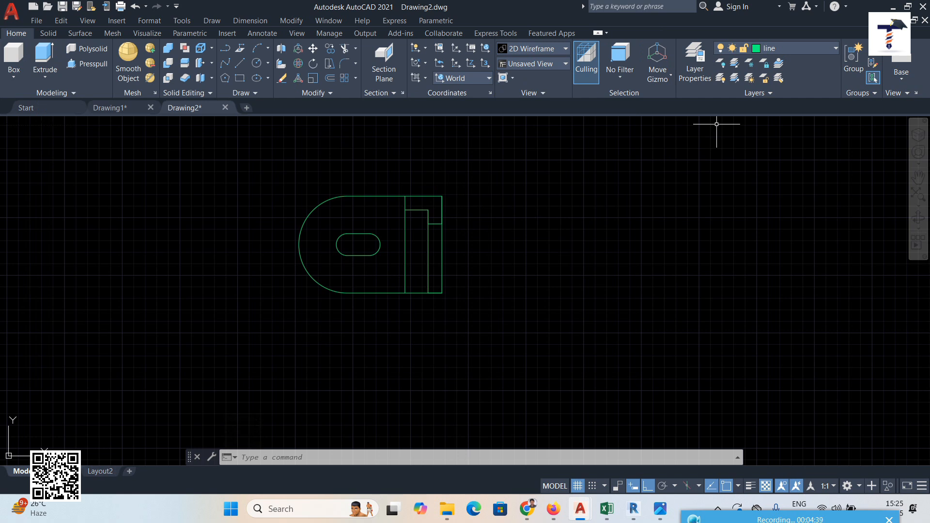
Step: Make "p line" the current layer
{"action": "left_click", "coordinate": [780, 49]}
{"action": "left_click", "coordinate": [747, 141]}
{"action": "left_click", "coordinate": [607, 179]}
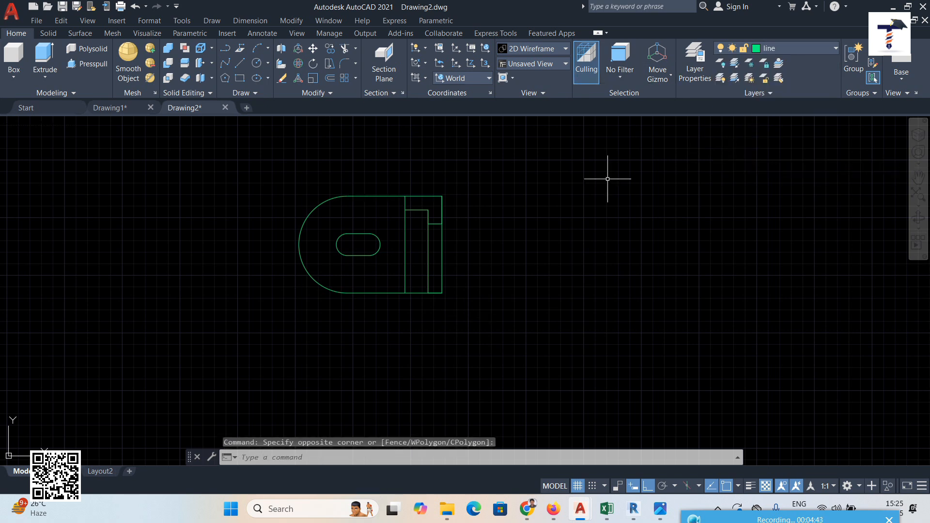
{"action": "left_click", "coordinate": [242, 64]}
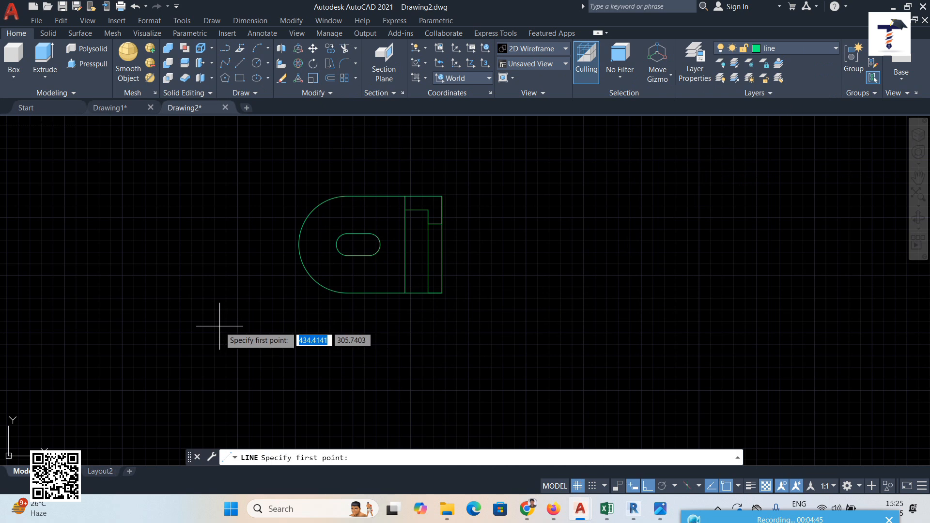
{"action": "left_click", "coordinate": [831, 50]}
{"action": "left_click", "coordinate": [775, 101]}
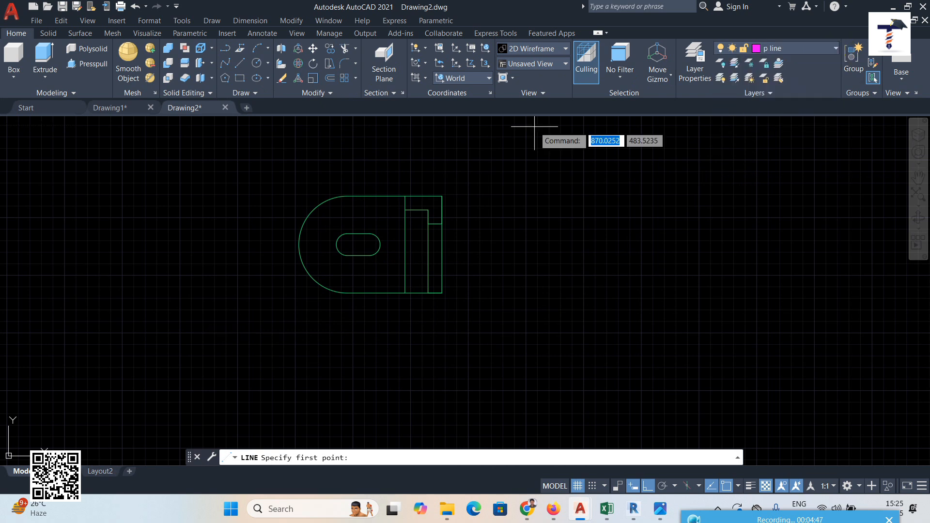
Step: Draw a horizontal reference line about 371 units long below the top view, extending past both of its sides
{"action": "left_click", "coordinate": [241, 65]}
{"action": "left_click", "coordinate": [180, 342]}
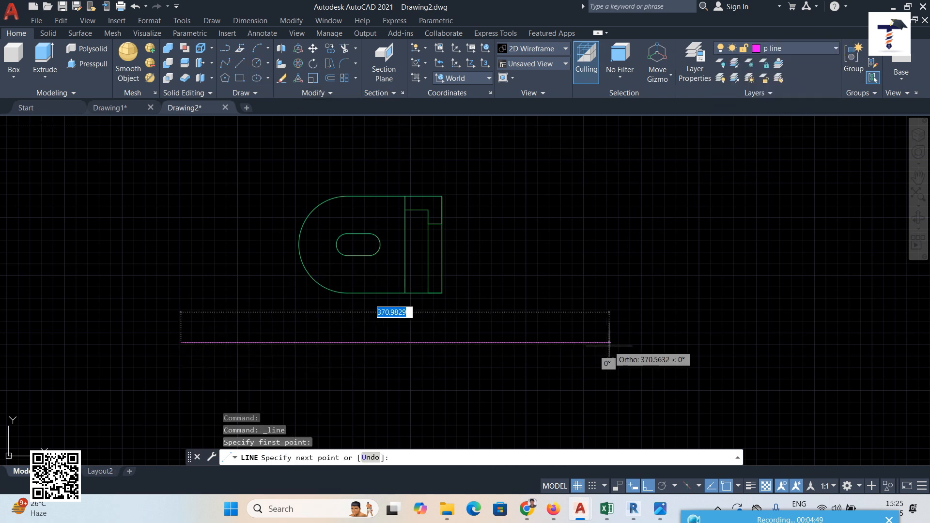
{"action": "right_click", "coordinate": [609, 342]}
{"action": "left_click", "coordinate": [639, 355]}
{"action": "scroll", "coordinate": [566, 361], "scroll_direction": "down", "scroll_amount": 2}
{"action": "middle_click_drag", "start_coordinate": [572, 357], "coordinate": [557, 321]}
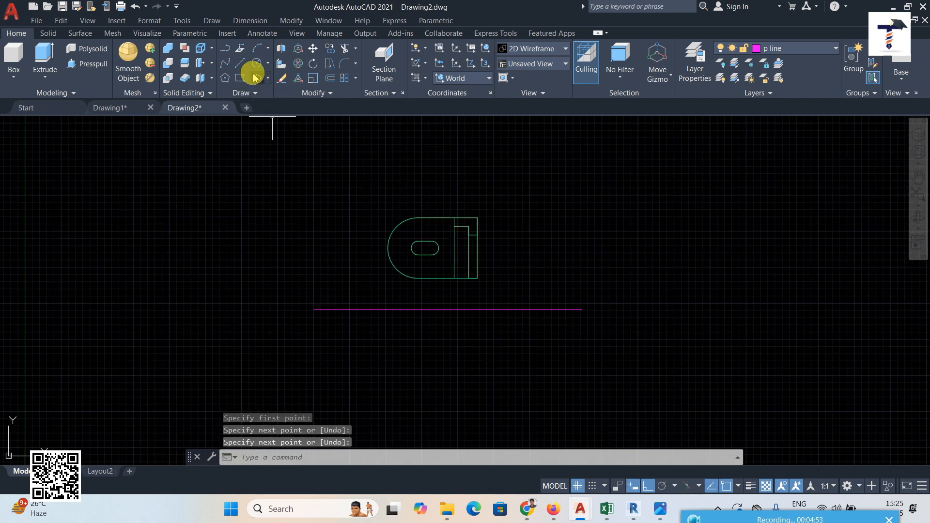
Step: Draw vertical projection lines from the arc's leftmost point and the outline's lower-right corner down to the horizontal reference line
{"action": "left_click", "coordinate": [239, 63]}
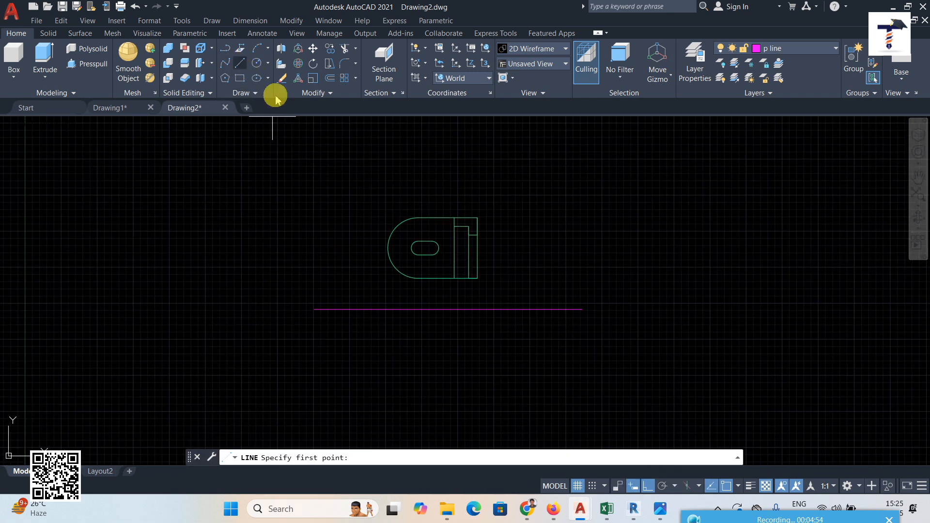
{"action": "left_click", "coordinate": [388, 248]}
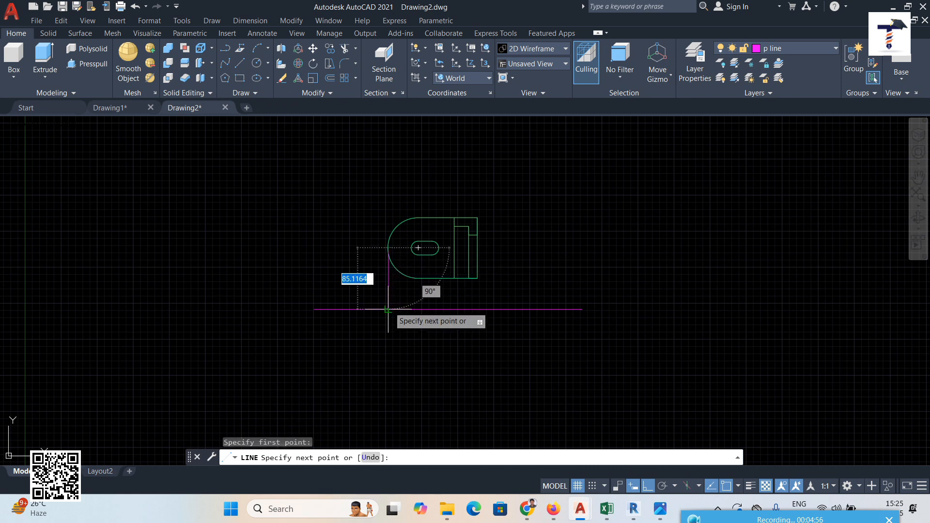
{"action": "left_click", "coordinate": [240, 62]}
{"action": "left_click", "coordinate": [478, 278]}
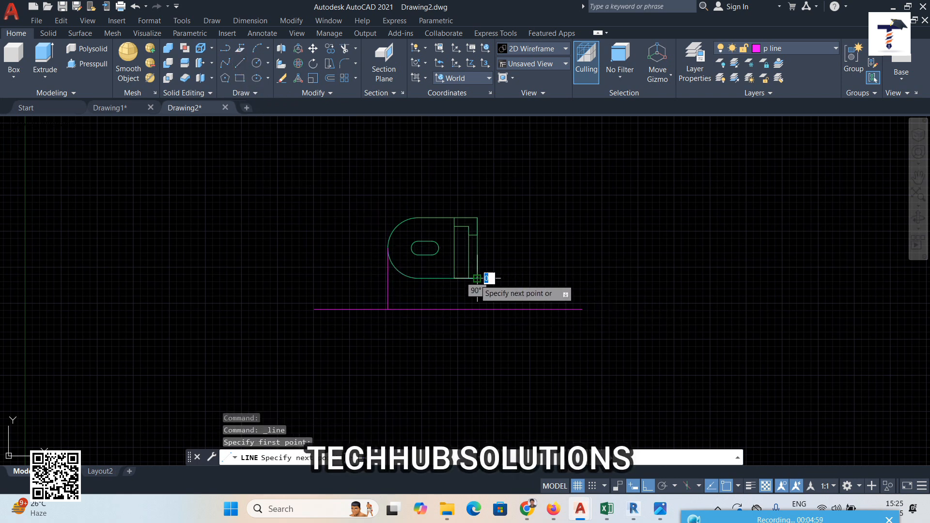
{"action": "right_click", "coordinate": [507, 335]}
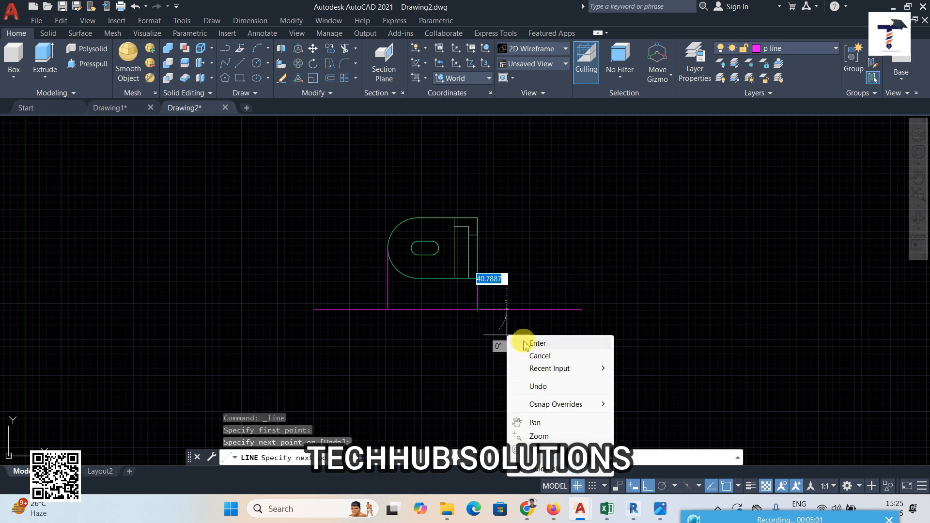
{"action": "left_click", "coordinate": [528, 343]}
Step: Draw a second horizontal reference line of similar length between the top view and the first reference line
{"action": "scroll", "coordinate": [423, 292], "scroll_direction": "up", "scroll_amount": 4}
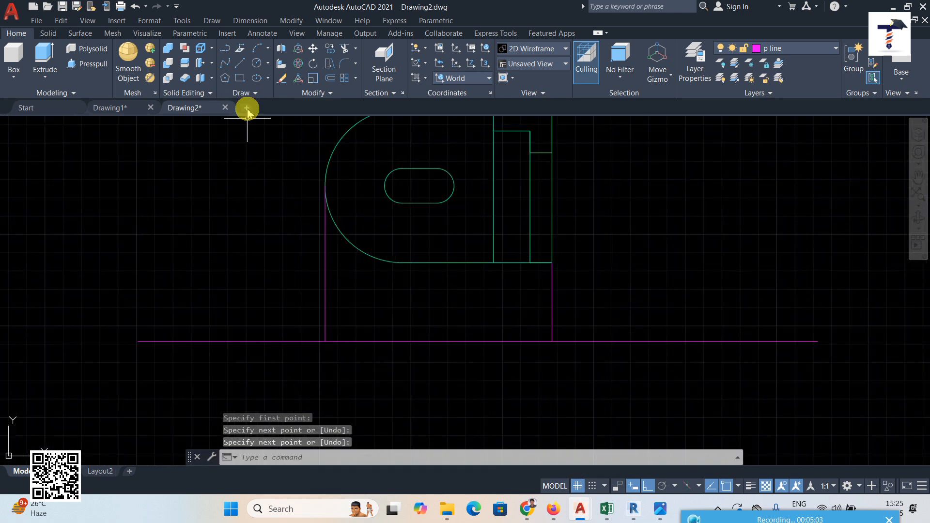
{"action": "left_click", "coordinate": [242, 68]}
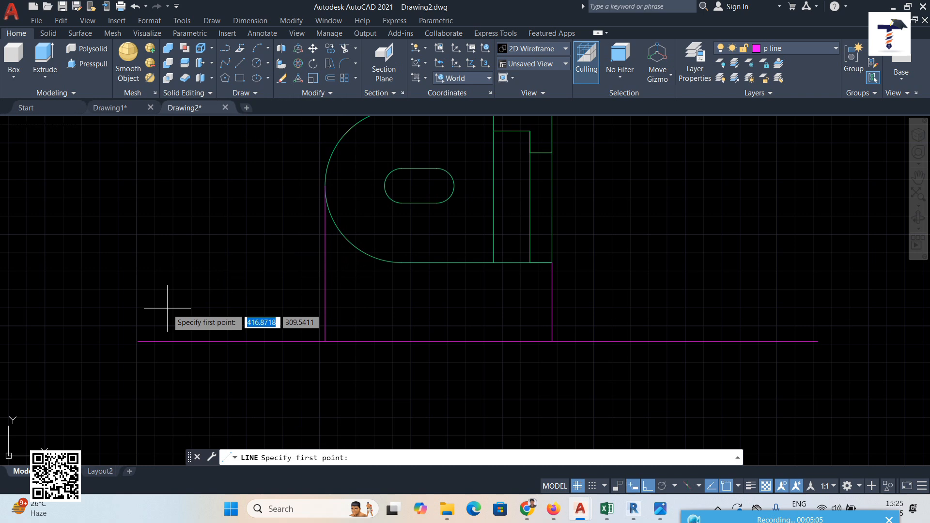
{"action": "left_click", "coordinate": [126, 302]}
{"action": "left_click", "coordinate": [816, 310]}
{"action": "right_click", "coordinate": [817, 312]}
{"action": "left_click", "coordinate": [826, 318]}
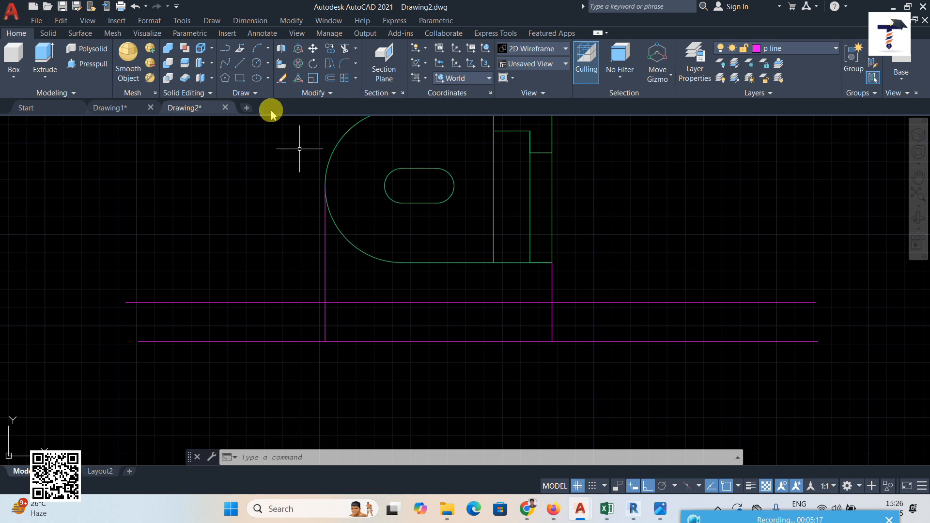
Step: Draw vertical projection lines from the lower ends of the two inner vertical lines down to the lower reference line
{"action": "left_click", "coordinate": [236, 65]}
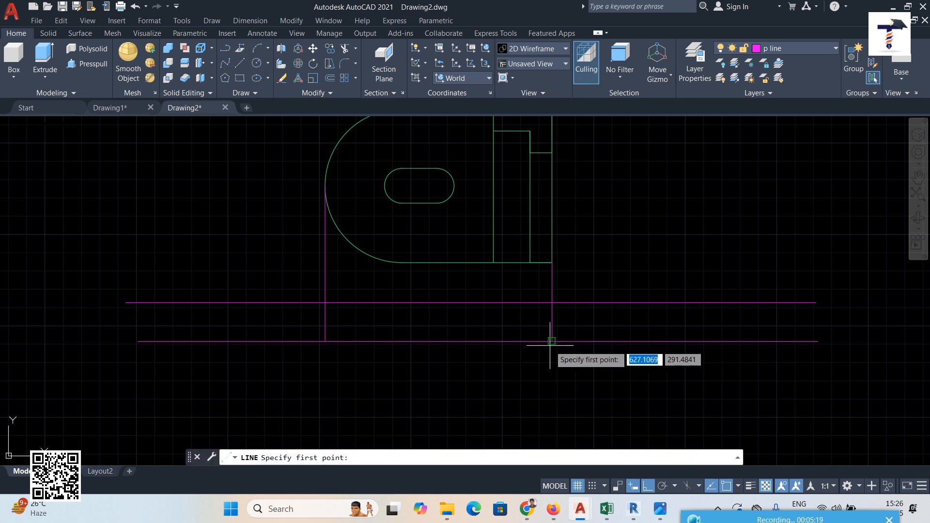
{"action": "left_click", "coordinate": [780, 48]}
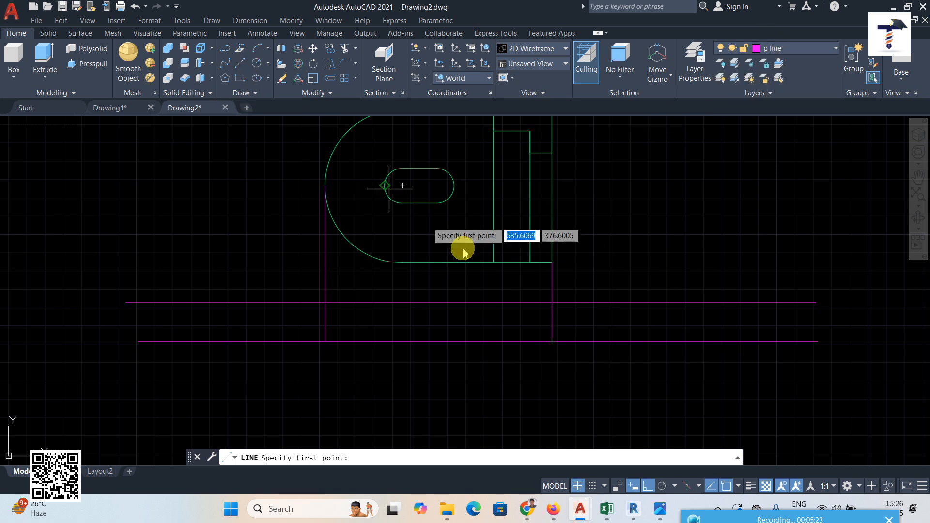
{"action": "left_click", "coordinate": [493, 262]}
{"action": "left_click", "coordinate": [493, 342]}
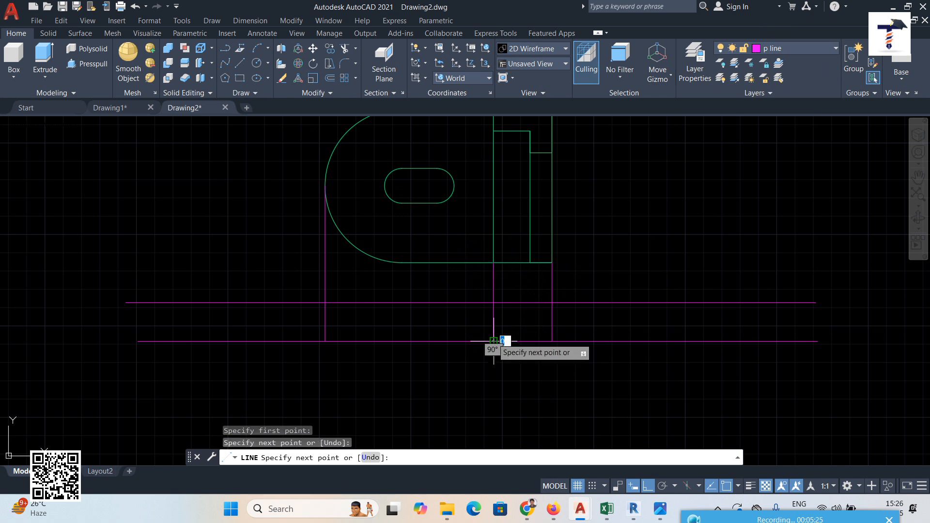
{"action": "left_click", "coordinate": [246, 71]}
{"action": "left_click", "coordinate": [530, 262]}
{"action": "left_click", "coordinate": [533, 339]}
{"action": "right_click", "coordinate": [587, 296]}
{"action": "left_click", "coordinate": [620, 303]}
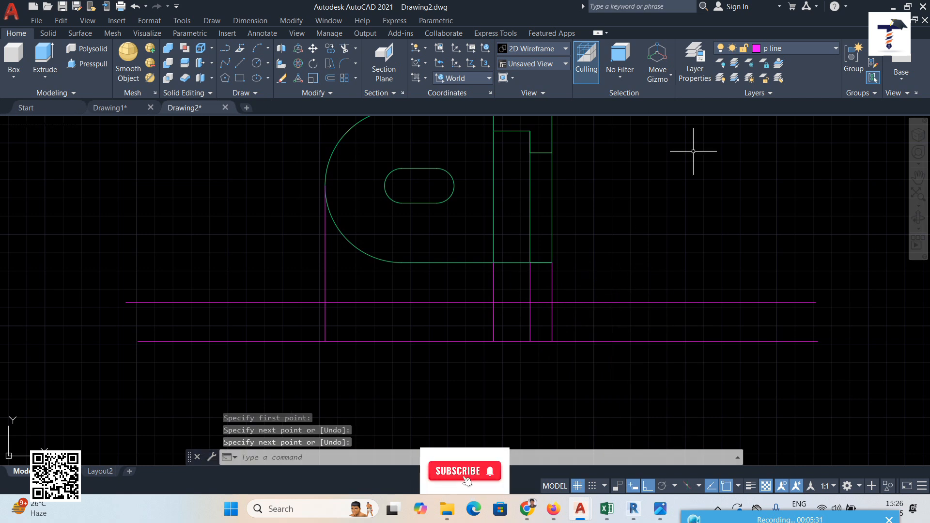
Step: Make "line" the current layer and draw a line 60 units down from the rightmost projection line's foot on the lower reference line
{"action": "left_click", "coordinate": [785, 49]}
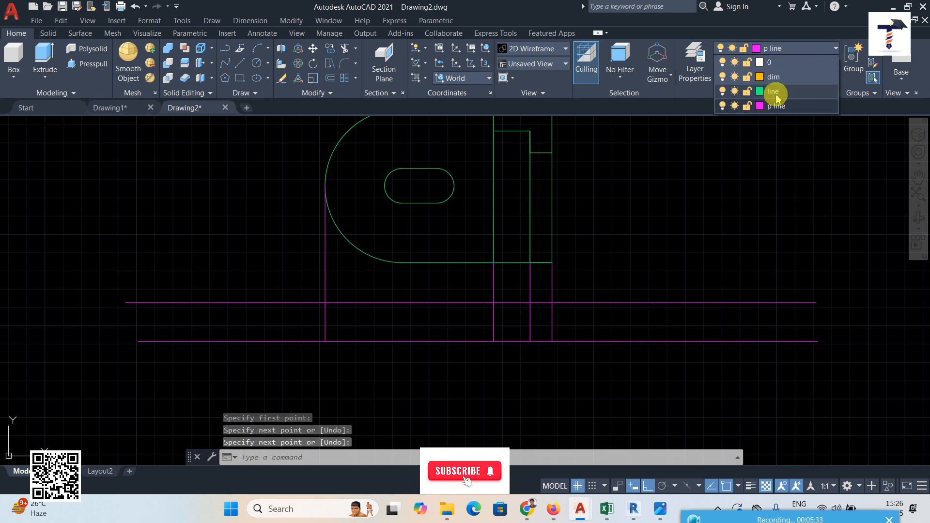
{"action": "left_click", "coordinate": [775, 84]}
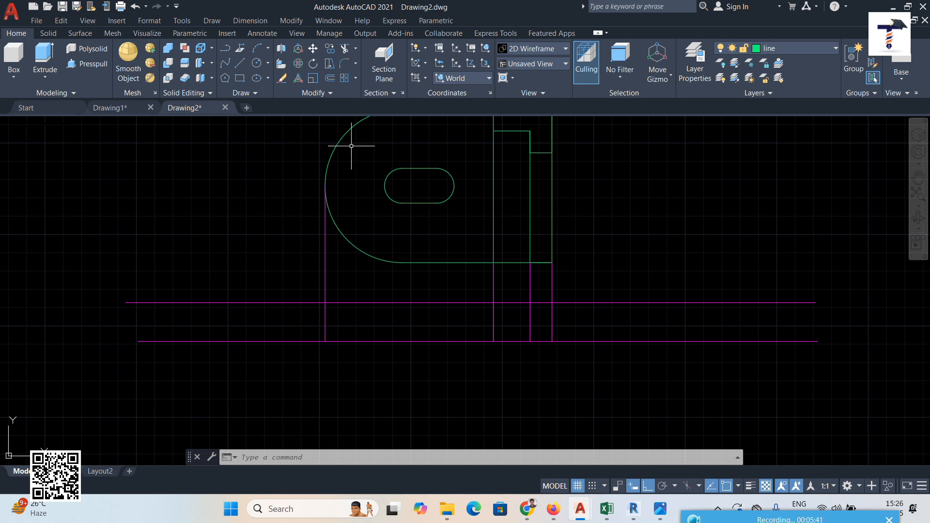
{"action": "left_click", "coordinate": [239, 63]}
{"action": "left_click", "coordinate": [552, 342]}
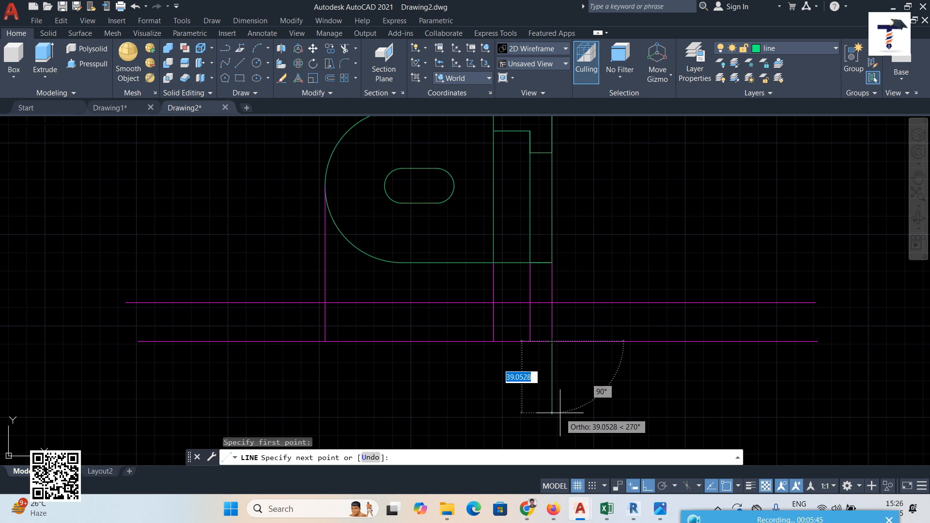
{"action": "type", "text": "60"}
{"action": "key", "text": "Return"}
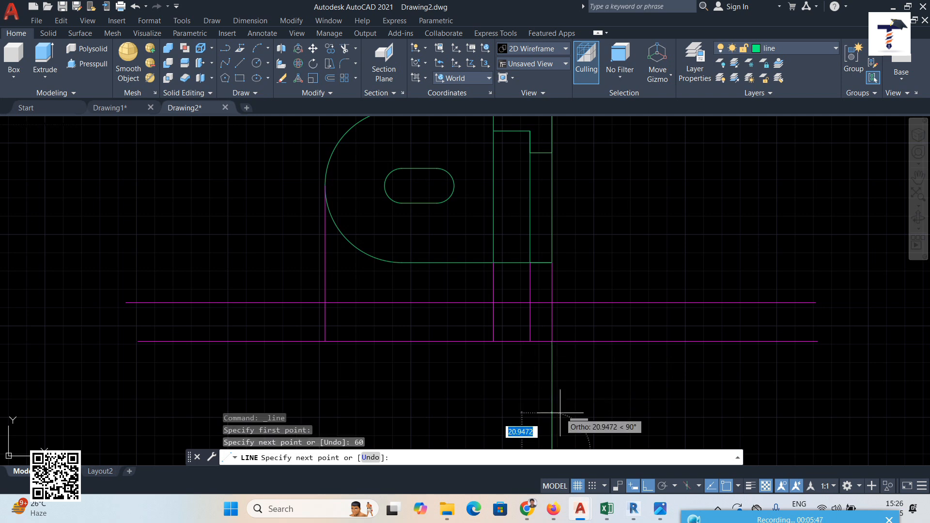
Step: Continue the front view's right-hand profile 12 units to the left and 16 units up
{"action": "scroll", "coordinate": [564, 415], "scroll_direction": "down", "scroll_amount": 4}
{"action": "middle_click_drag", "start_coordinate": [564, 414], "coordinate": [542, 372]}
{"action": "scroll", "coordinate": [541, 372], "scroll_direction": "up", "scroll_amount": 2}
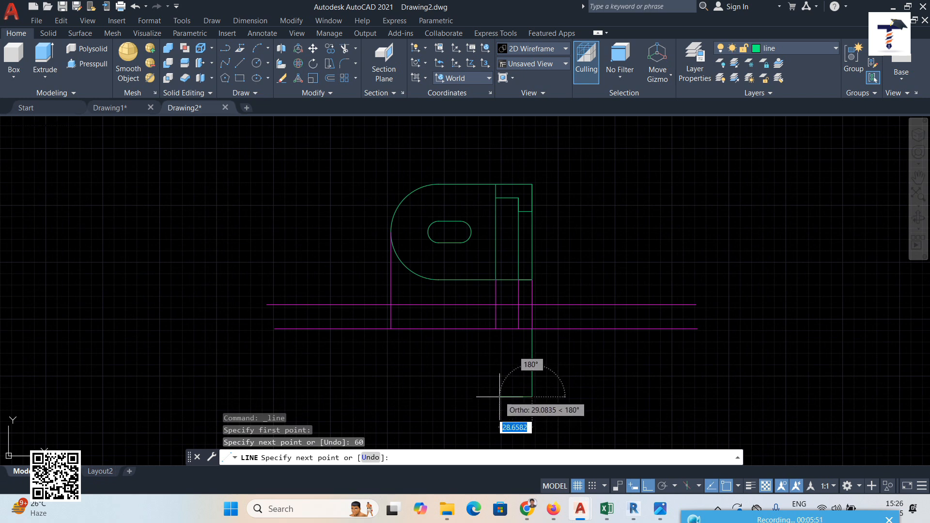
{"action": "type", "text": "12"}
{"action": "key", "text": "Return"}
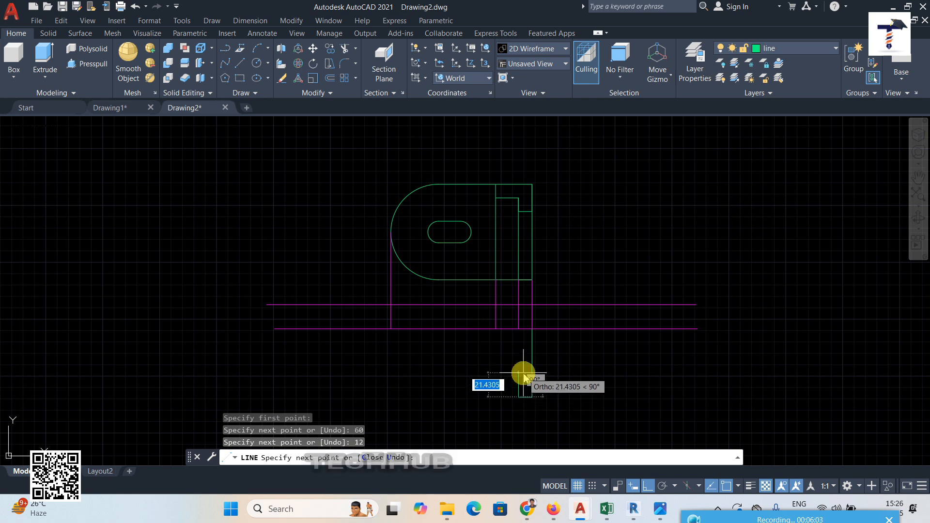
{"action": "type", "text": "16"}
{"action": "key", "text": "Return"}
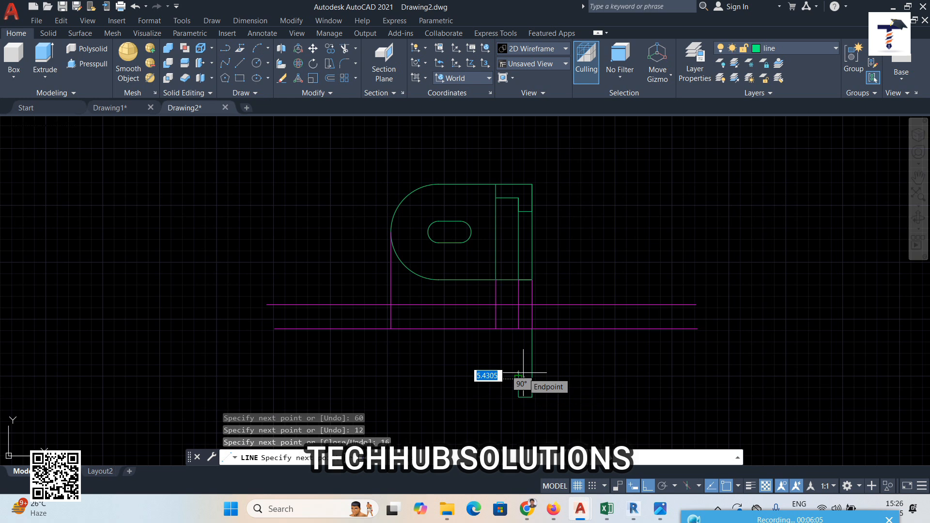
Step: Extend the profile 20 units to the left and end the line
{"action": "left_click", "coordinate": [519, 378]}
{"action": "type", "text": "20"}
{"action": "key", "text": "Return"}
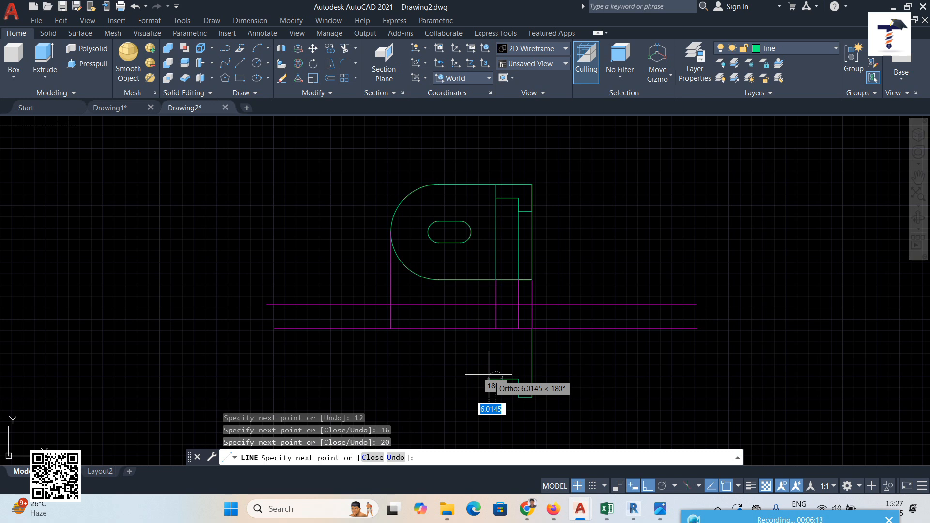
{"action": "right_click", "coordinate": [499, 352]}
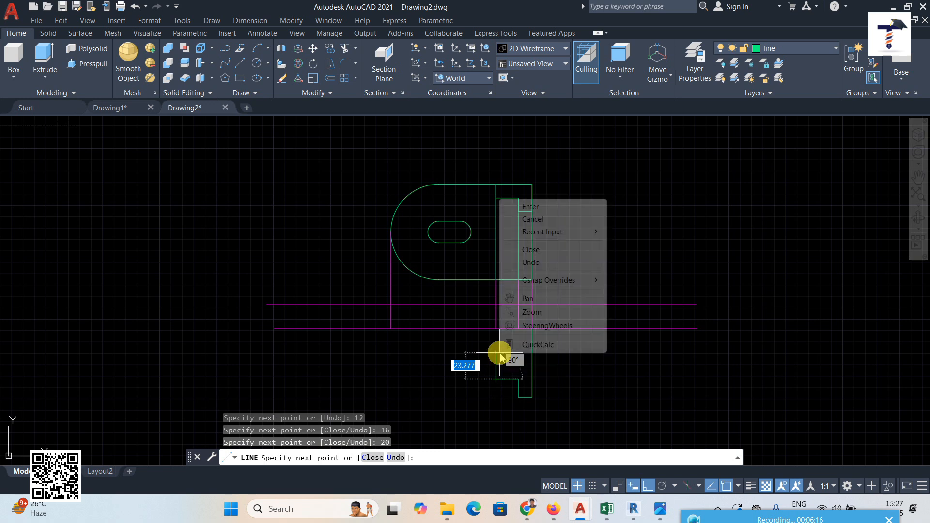
{"action": "left_click", "coordinate": [516, 204]}
Step: Draw the front view's left outline 16 units down from the left projection line's foot, across and down to meet the existing stepped profile
{"action": "left_click", "coordinate": [239, 63]}
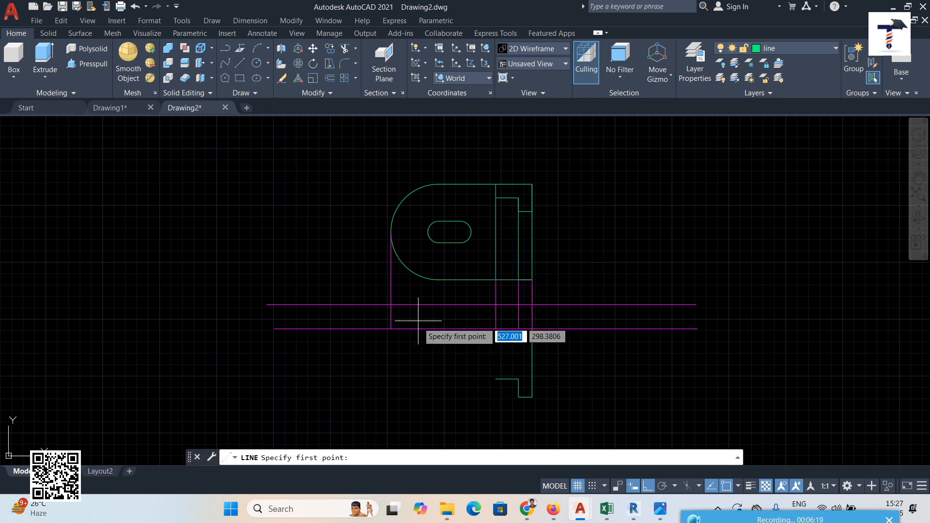
{"action": "left_click", "coordinate": [391, 329]}
{"action": "type", "text": "1"}
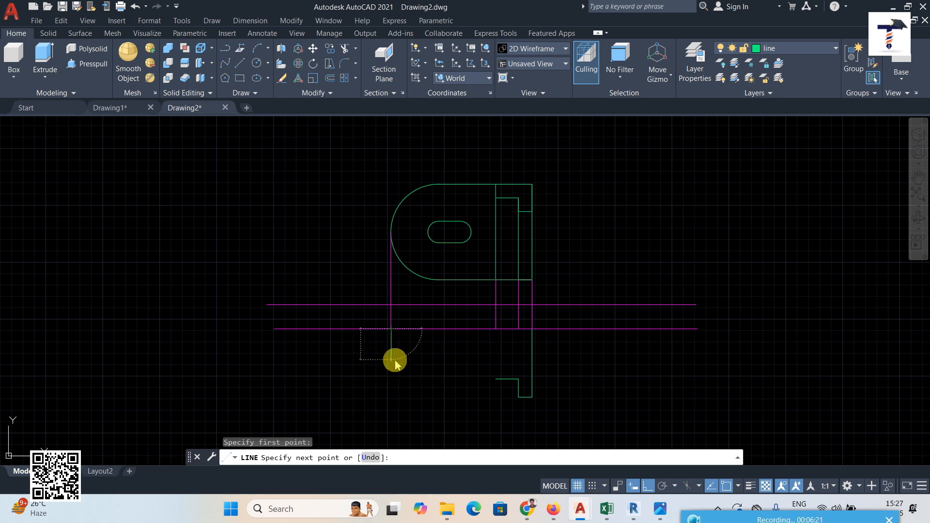
{"action": "type", "text": "6"}
{"action": "key", "text": "Return"}
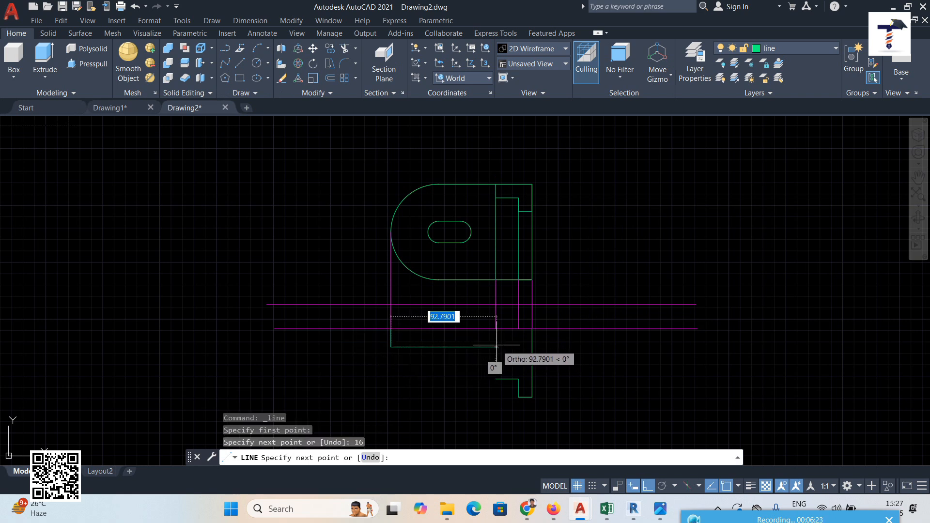
{"action": "left_click", "coordinate": [495, 347]}
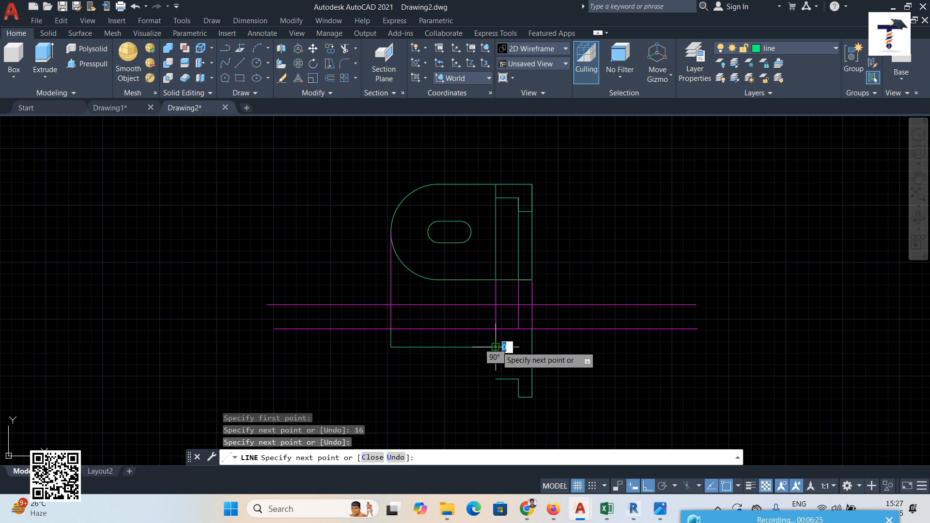
{"action": "left_click", "coordinate": [496, 378]}
{"action": "right_click", "coordinate": [607, 339]}
{"action": "left_click", "coordinate": [623, 348]}
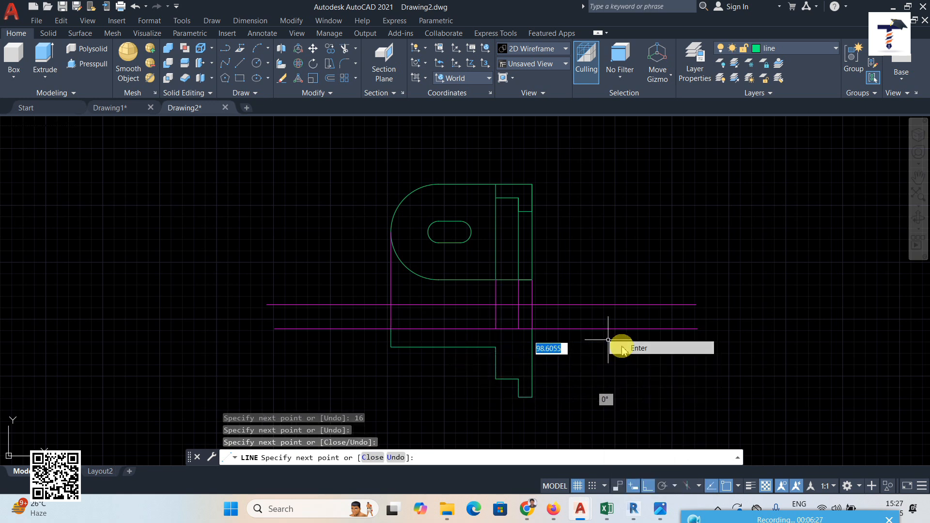
Step: Draw the front view's top edge along the lower reference line from its left corner to its right corner
{"action": "left_click", "coordinate": [239, 62]}
{"action": "left_click", "coordinate": [391, 328]}
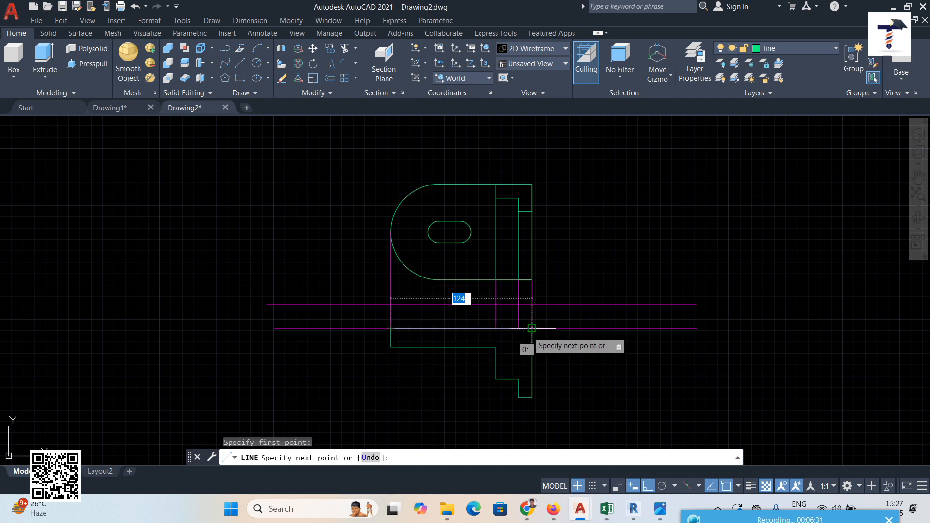
{"action": "left_click", "coordinate": [532, 328]}
{"action": "right_click", "coordinate": [586, 350]}
{"action": "left_click", "coordinate": [601, 357]}
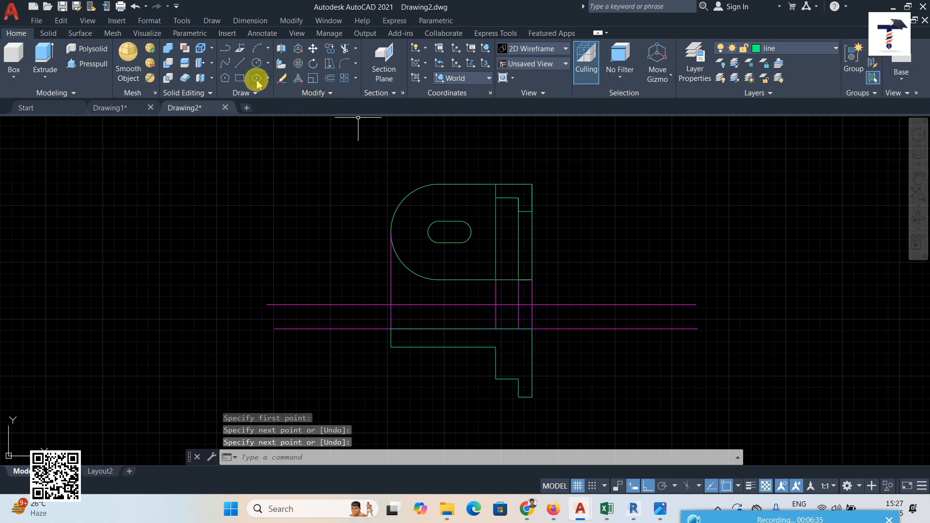
Step: Make "p line" the current layer and draw a long vertical reference line to the right of both views
{"action": "left_click", "coordinate": [780, 48]}
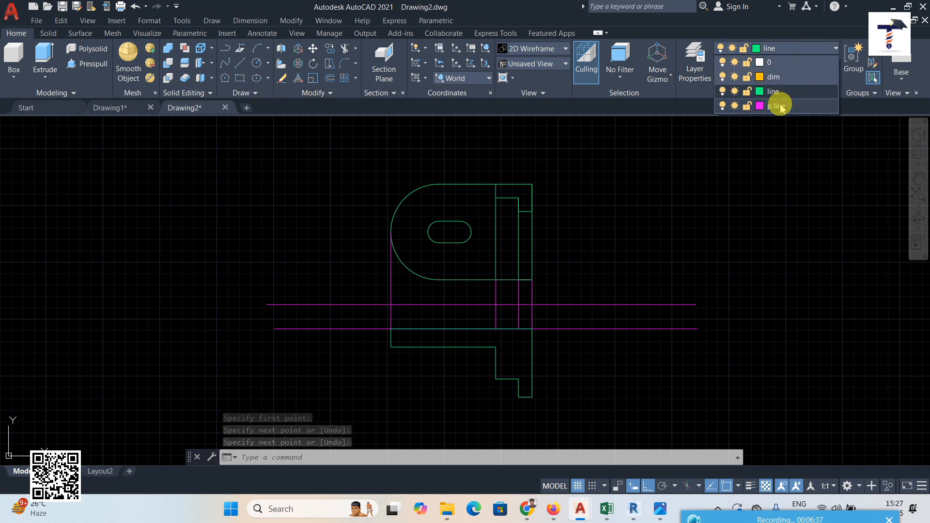
{"action": "left_click", "coordinate": [776, 105]}
{"action": "left_click", "coordinate": [239, 63]}
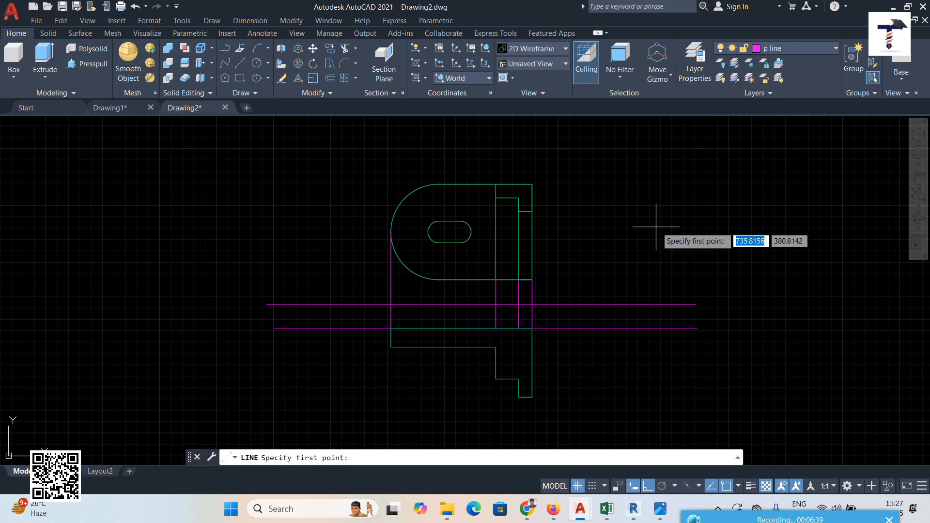
{"action": "left_click", "coordinate": [605, 147]}
{"action": "left_click", "coordinate": [616, 429]}
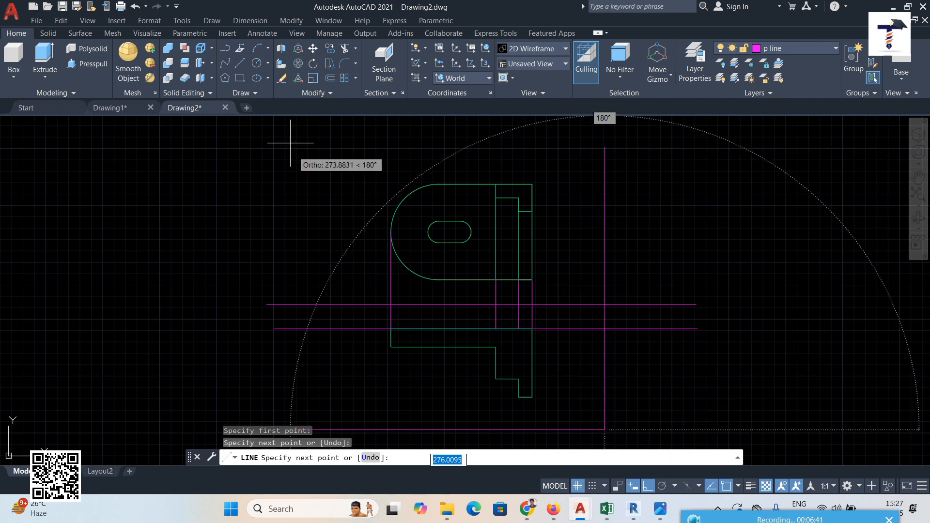
Step: Draw a horizontal projection line from the front view's lower right corner to the vertical reference line
{"action": "left_click", "coordinate": [240, 63]}
{"action": "left_click", "coordinate": [532, 396]}
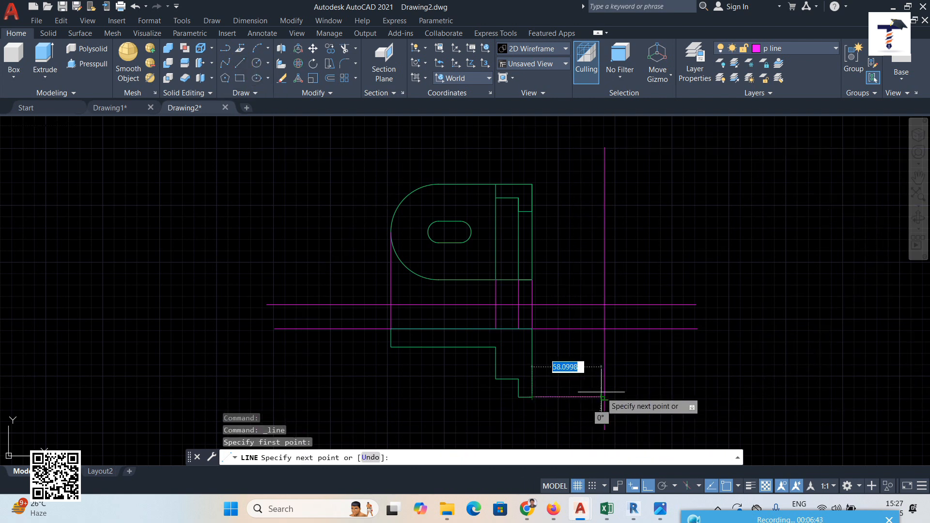
{"action": "left_click", "coordinate": [605, 397]}
Step: Draw horizontal projection lines from the top view's upper and lower right corners to the vertical reference line
{"action": "left_click", "coordinate": [247, 63]}
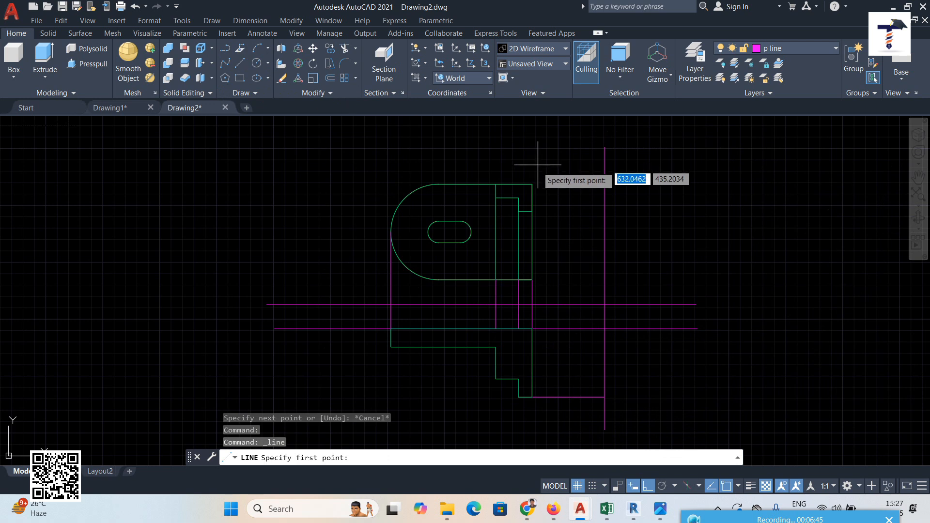
{"action": "left_click", "coordinate": [531, 184]}
{"action": "left_click", "coordinate": [604, 184]}
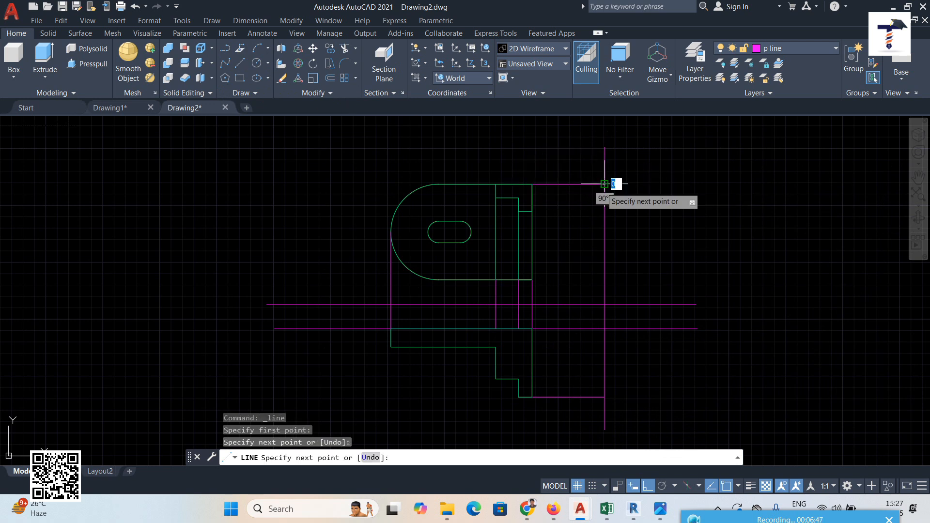
{"action": "left_click", "coordinate": [240, 63]}
{"action": "left_click", "coordinate": [532, 280]}
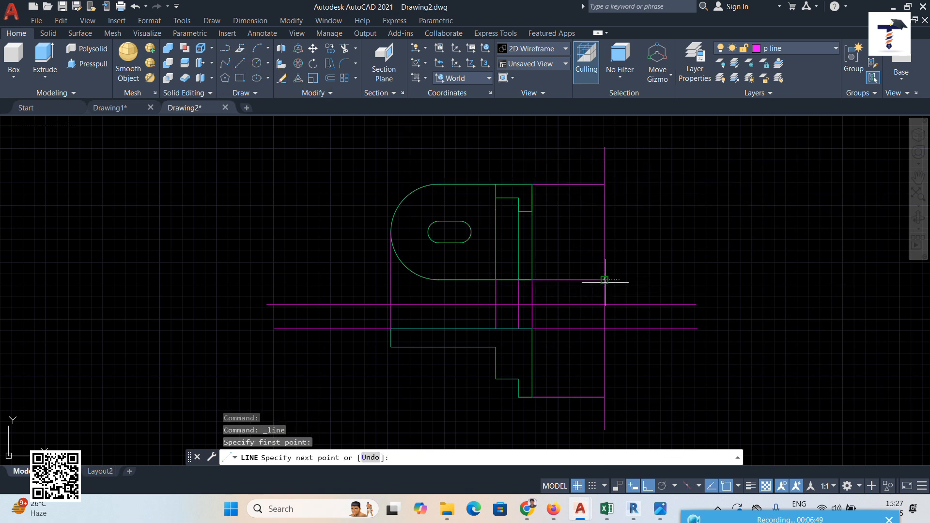
Step: Draw horizontal projection lines from the front view's two inner step corners to the vertical reference line
{"action": "left_click", "coordinate": [240, 63]}
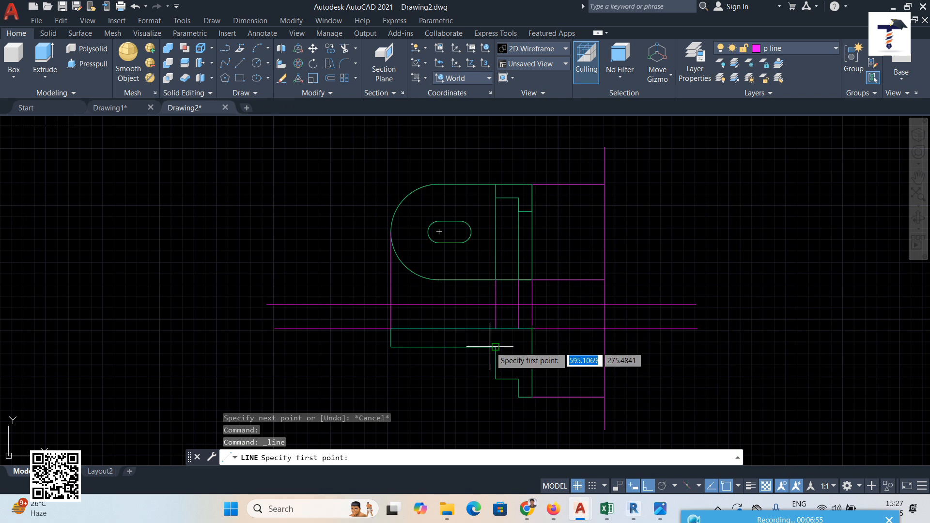
{"action": "left_click", "coordinate": [604, 347]}
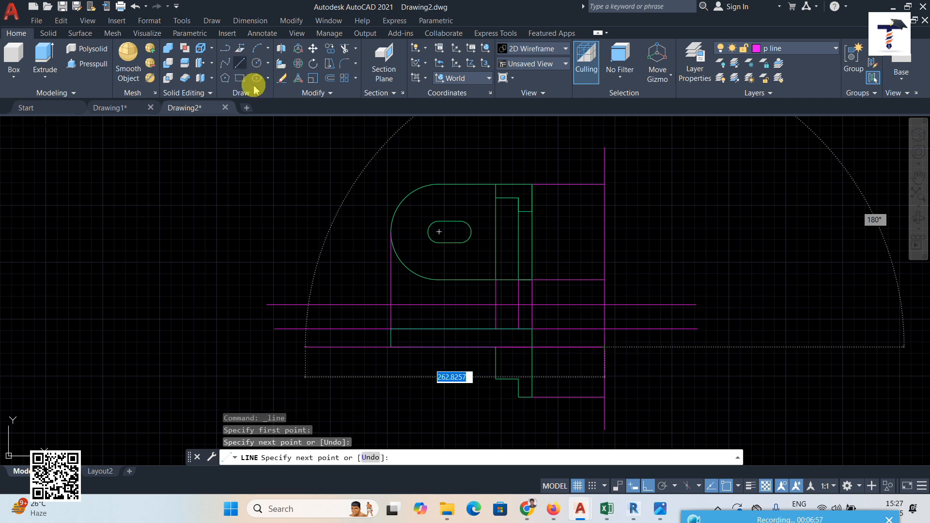
{"action": "left_click", "coordinate": [239, 63]}
{"action": "left_click", "coordinate": [518, 379]}
{"action": "left_click", "coordinate": [603, 379]}
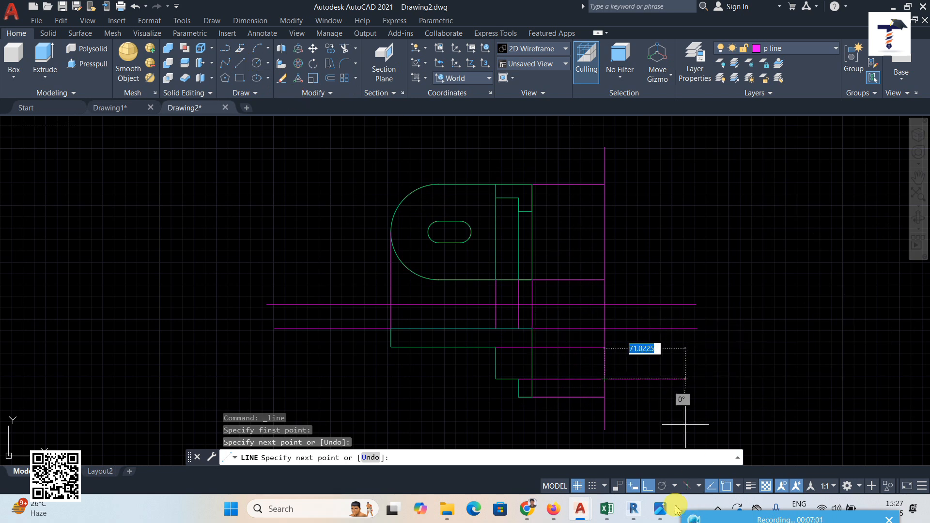
Step: Turn Ortho mode off and end the line command
{"action": "left_click", "coordinate": [647, 486]}
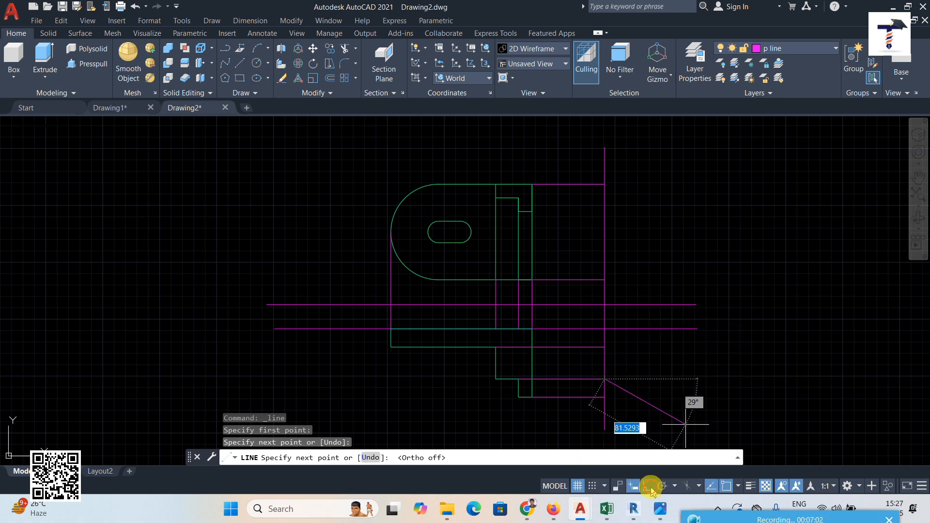
{"action": "right_click", "coordinate": [714, 275]}
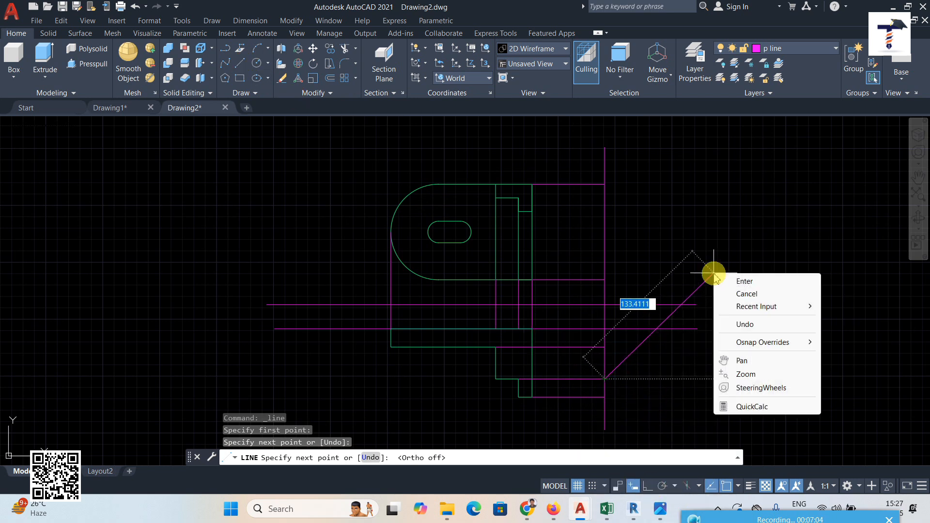
{"action": "left_click", "coordinate": [734, 294]}
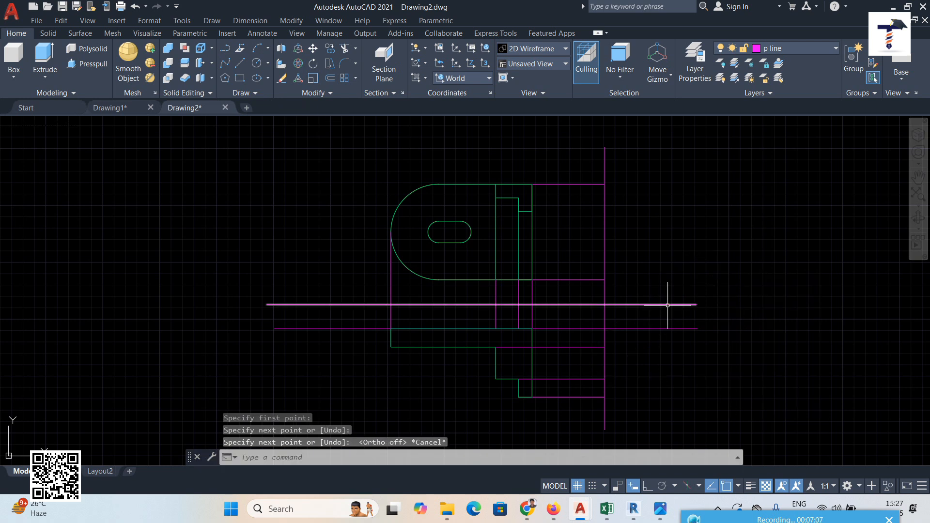
Step: Stretch the right end of the upper horizontal reference line well past the vertical reference line
{"action": "left_click", "coordinate": [691, 303]}
{"action": "left_click", "coordinate": [696, 304]}
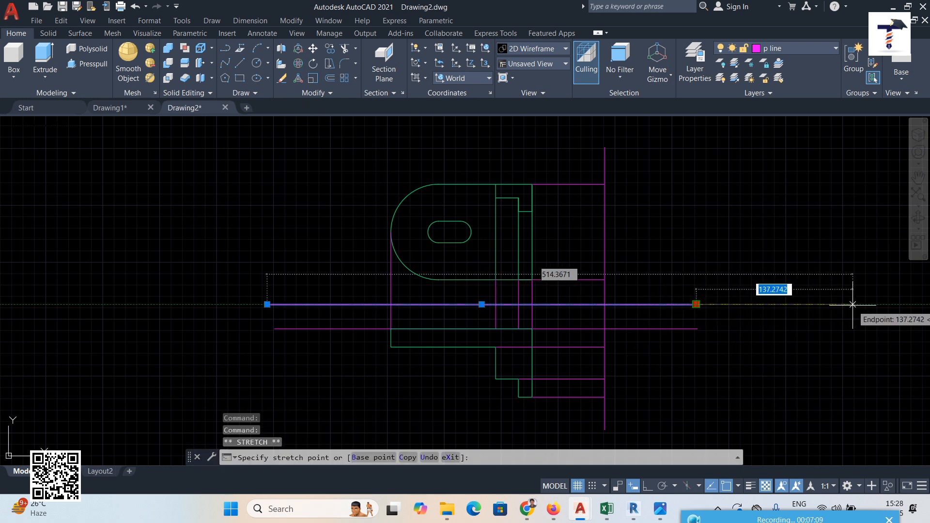
{"action": "left_click", "coordinate": [884, 304]}
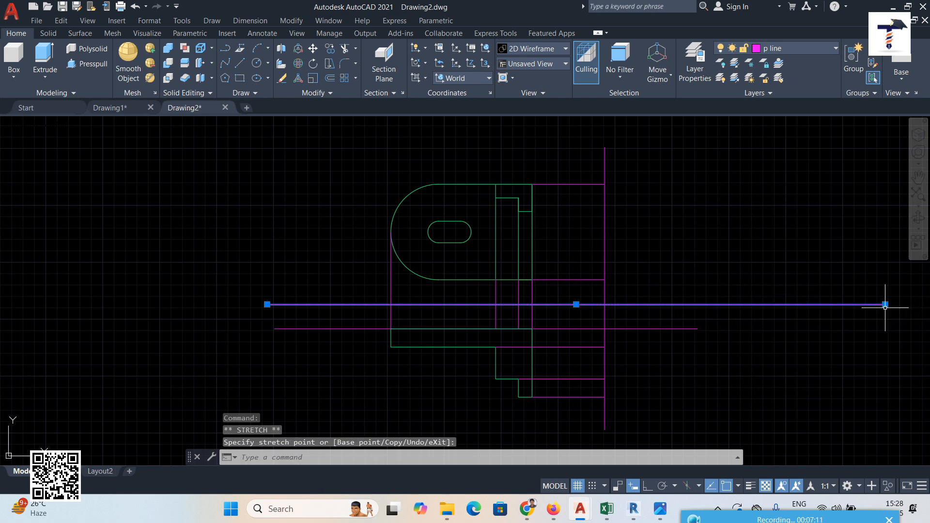
Step: Draw a 120-unit line at 45° from where the uppermost step's projection line meets the vertical reference line
{"action": "left_click", "coordinate": [240, 63]}
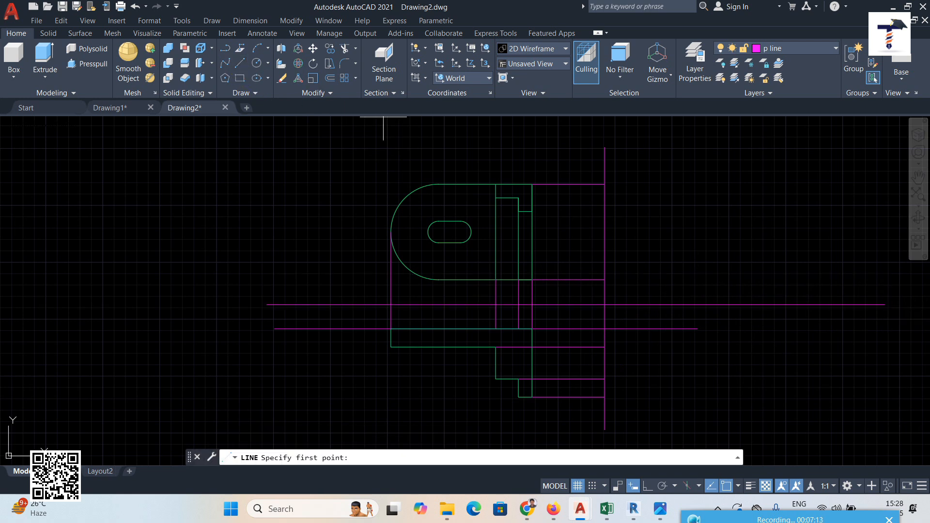
{"action": "left_click", "coordinate": [605, 347]}
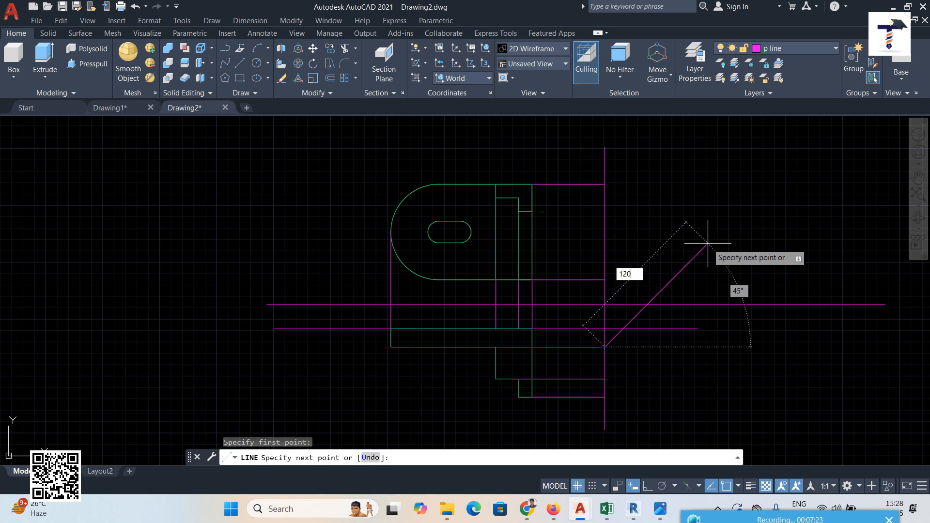
{"action": "type", "text": "120"}
{"action": "key", "text": "Tab"}
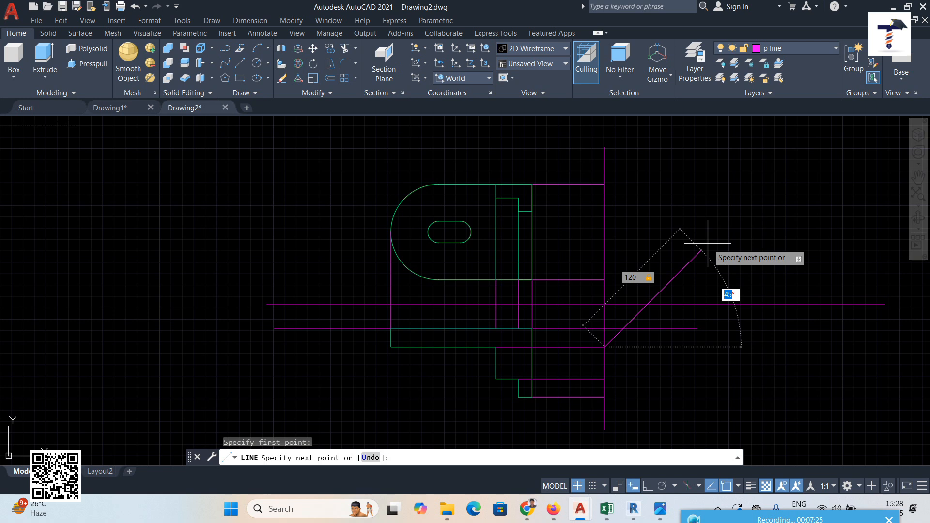
{"action": "key", "text": "Return"}
{"action": "right_click", "coordinate": [707, 243]}
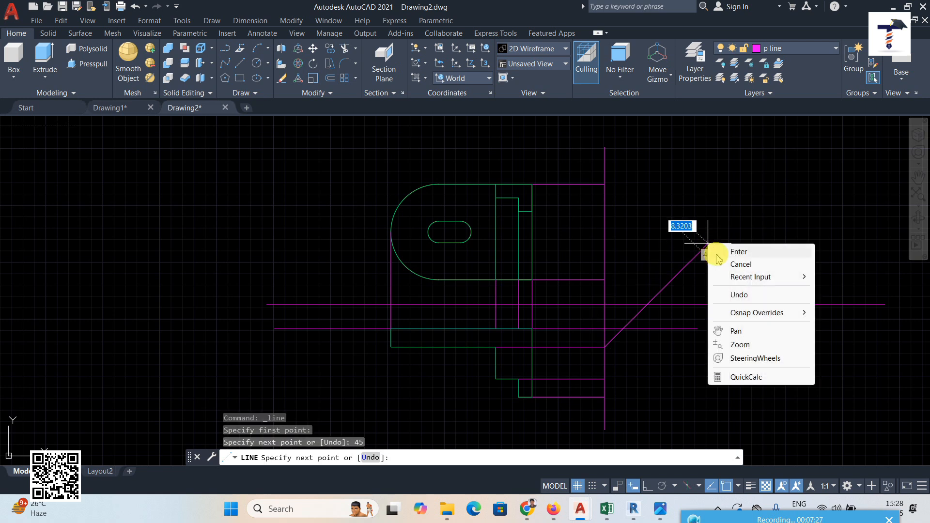
{"action": "left_click", "coordinate": [731, 249]}
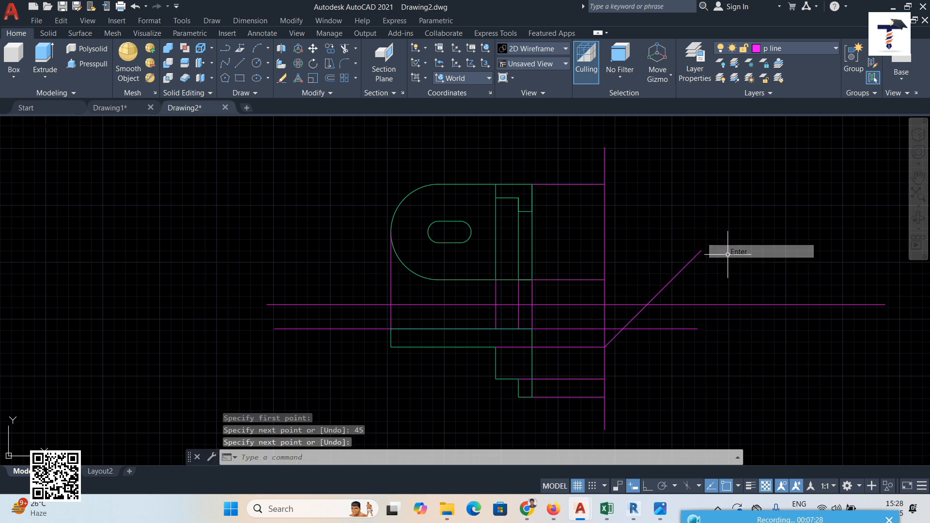
Step: Draw a 180-unit line at 45° from where the front view's lowest projection line meets the vertical reference line
{"action": "left_click", "coordinate": [240, 66]}
{"action": "left_click", "coordinate": [605, 397]}
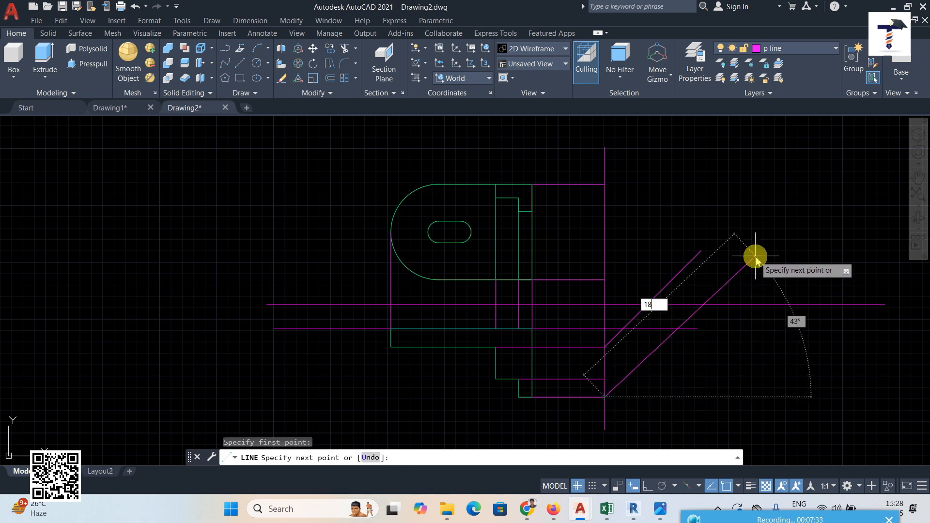
{"action": "type", "text": "180"}
{"action": "key", "text": "Tab"}
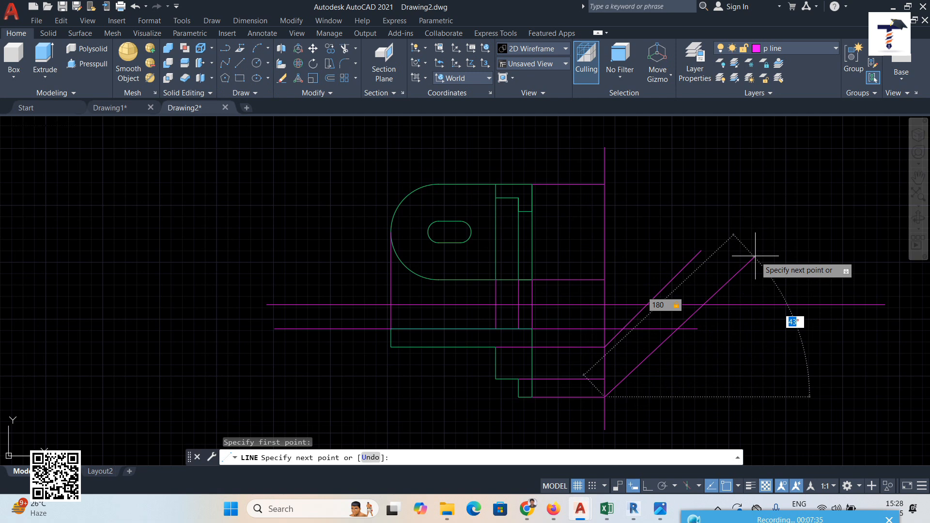
{"action": "key", "text": "Return"}
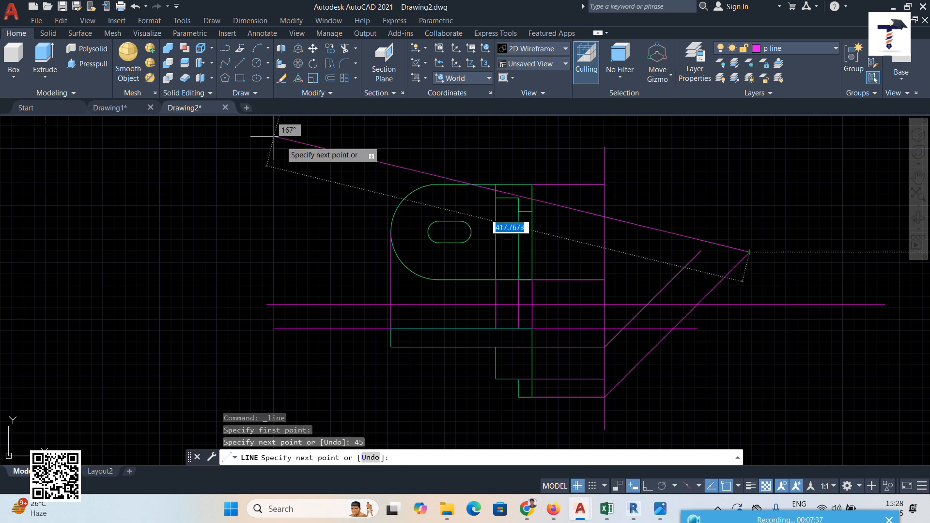
Step: Draw a 150-unit line at 45° from where the middle step's projection line meets the vertical reference line
{"action": "left_click", "coordinate": [240, 63]}
{"action": "left_click", "coordinate": [604, 378]}
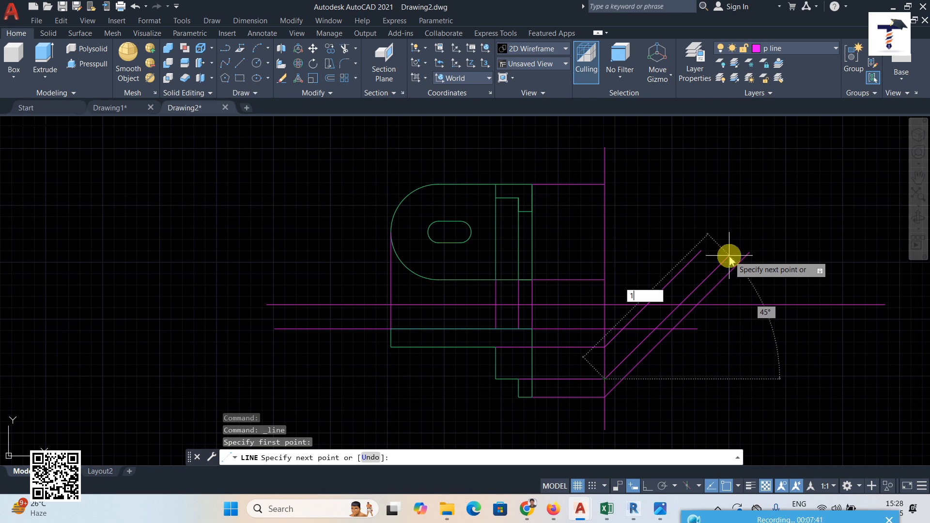
{"action": "key", "text": "Tab"}
{"action": "type", "text": "4"}
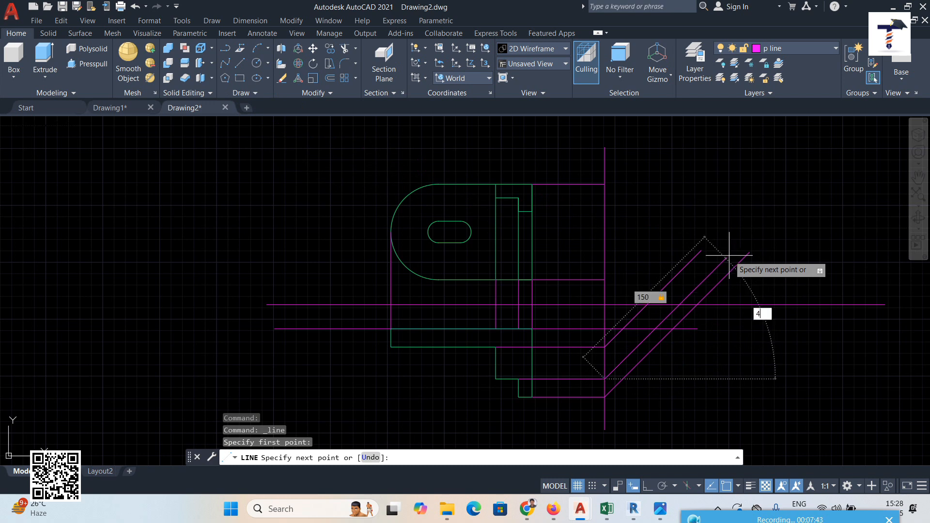
{"action": "type", "text": "5"}
{"action": "key", "text": "Return"}
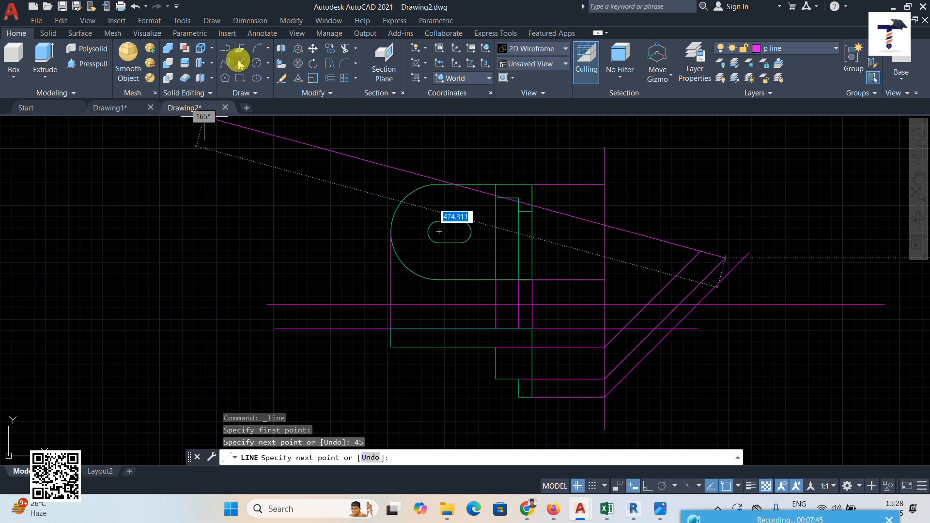
Step: Toggle the Extension and Intersection object snaps on for drawing the next 45° projection line
{"action": "left_click", "coordinate": [239, 63]}
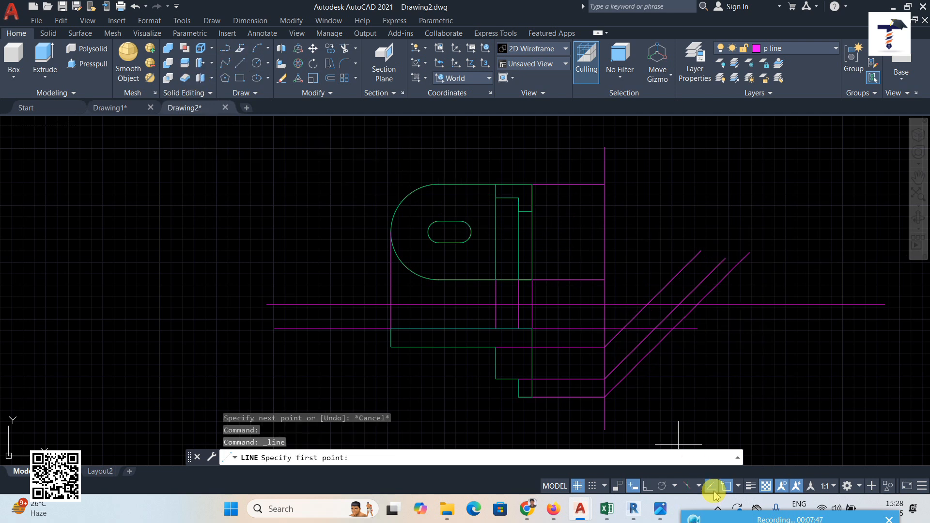
{"action": "left_click", "coordinate": [739, 486]}
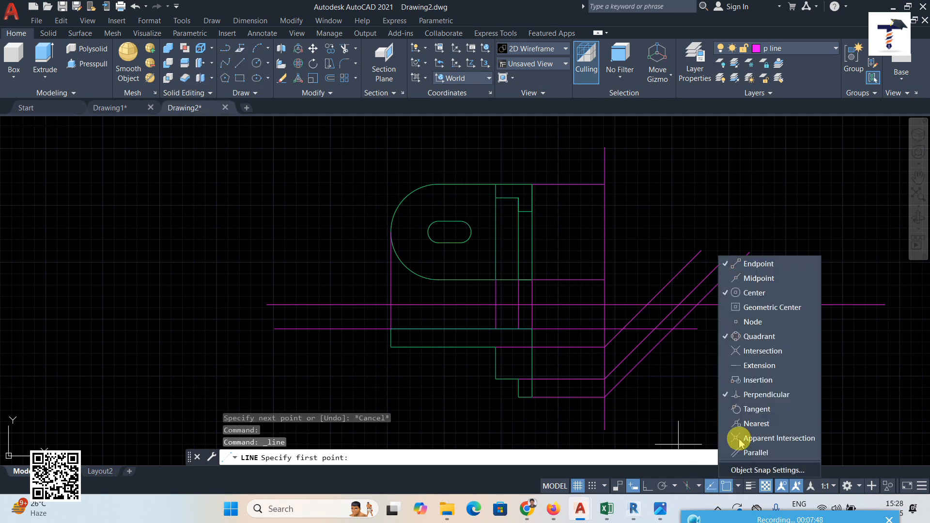
{"action": "left_click", "coordinate": [763, 366]}
{"action": "left_click", "coordinate": [746, 351]}
{"action": "left_click", "coordinate": [661, 378]}
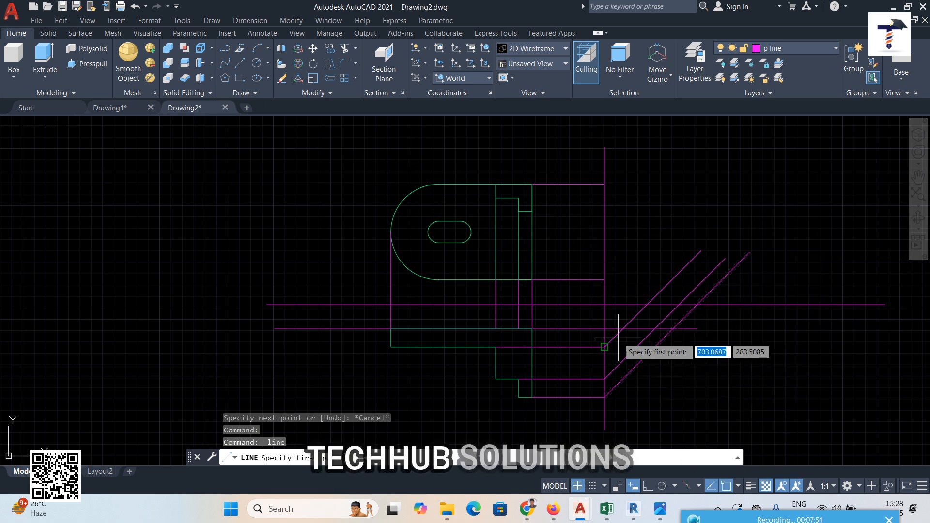
Step: Draw an 80-unit line at 45° from where the lower horizontal reference line meets the vertical reference line
{"action": "left_click", "coordinate": [604, 329]}
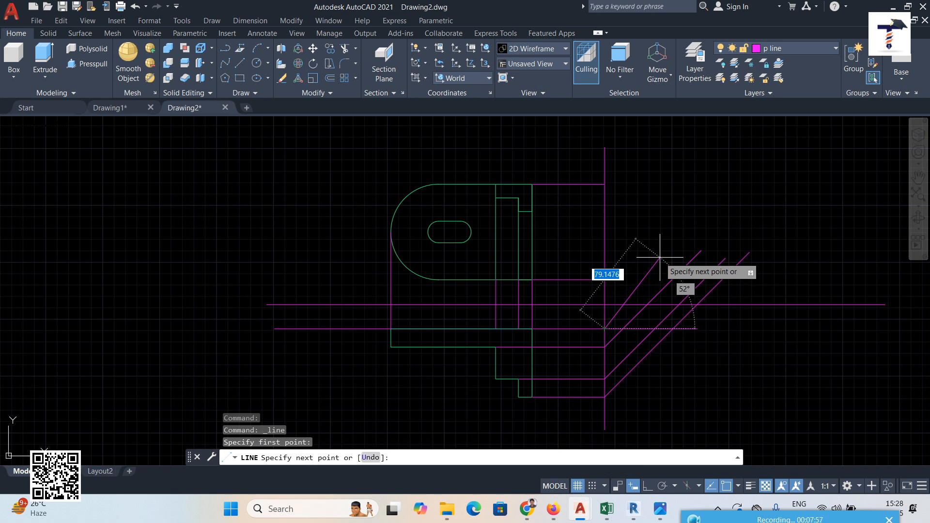
{"action": "type", "text": "80"}
{"action": "key", "text": "Tab"}
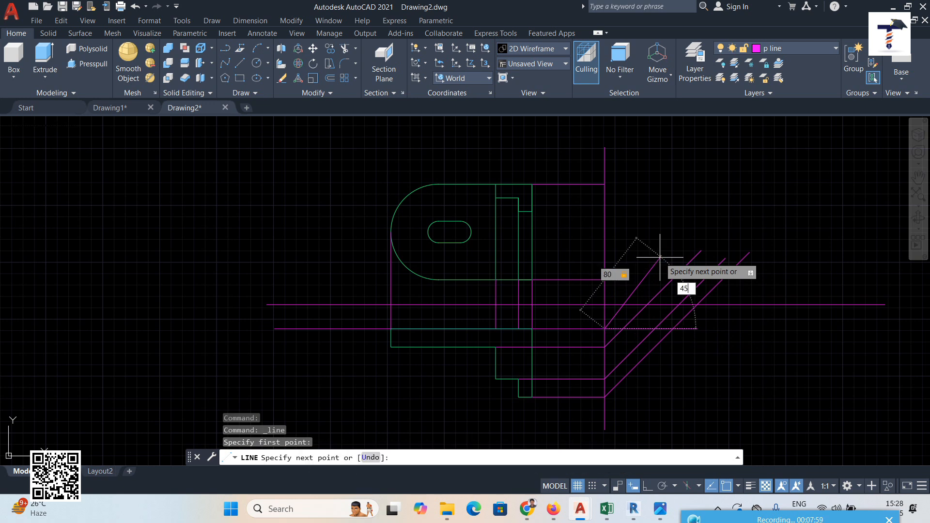
{"action": "key", "text": "Return"}
{"action": "right_click", "coordinate": [659, 258]}
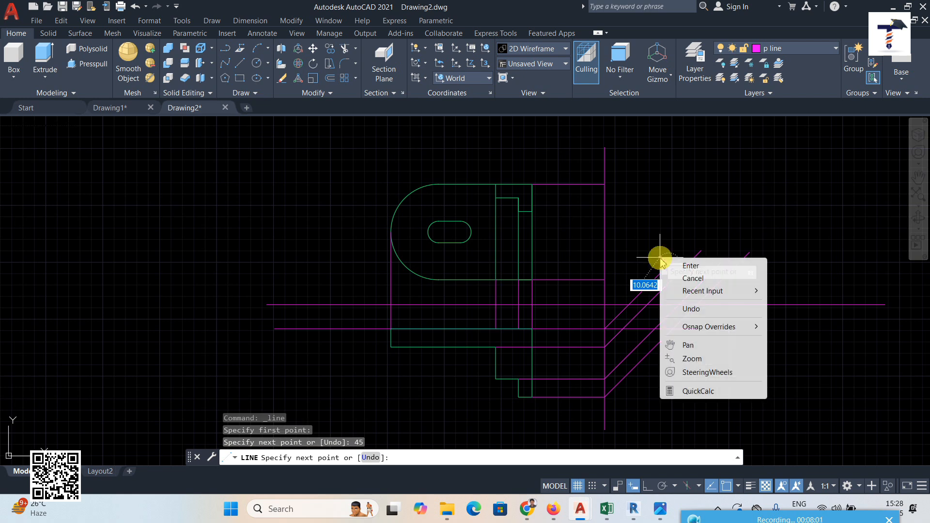
{"action": "left_click", "coordinate": [683, 264]}
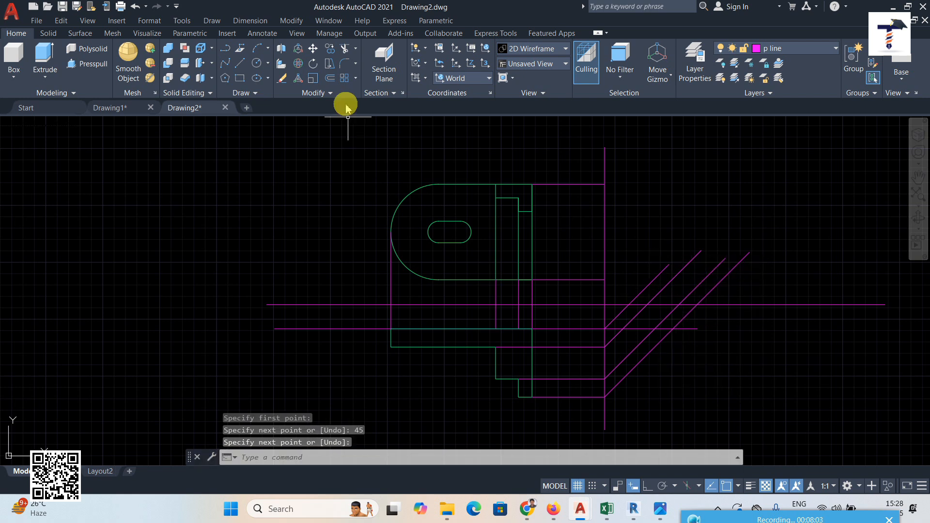
Step: Trim the four 45° lines where they extend above the upper horizontal reference line
{"action": "left_click", "coordinate": [347, 50]}
{"action": "left_click_drag", "start_coordinate": [803, 288], "coordinate": [641, 276]}
{"action": "right_click", "coordinate": [660, 234]}
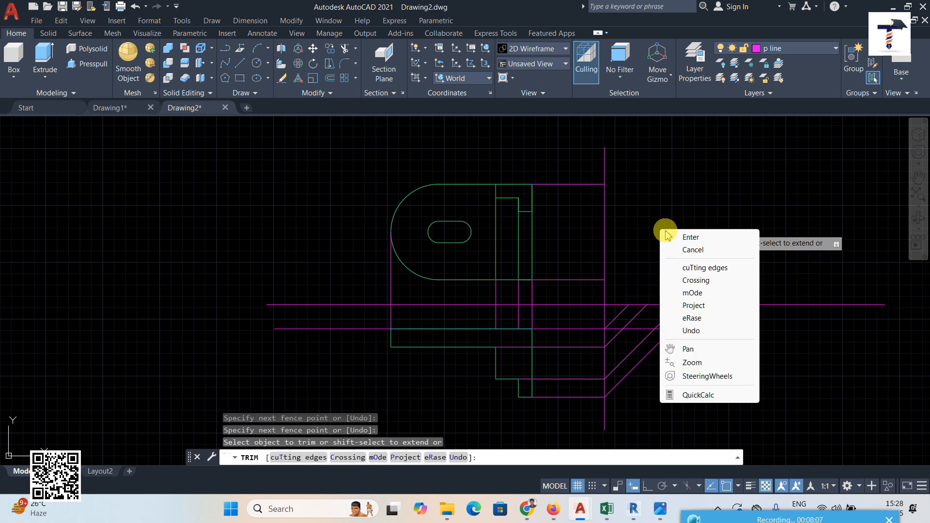
{"action": "left_click", "coordinate": [683, 241]}
Step: Draw horizontal projection lines from the upper view's two step corners to the vertical reference line
{"action": "left_click", "coordinate": [231, 66]}
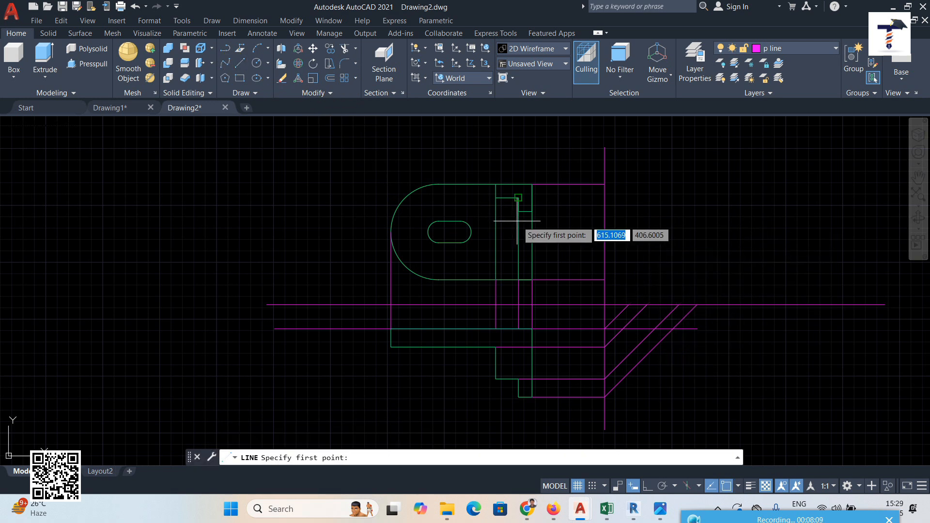
{"action": "left_click", "coordinate": [532, 211]}
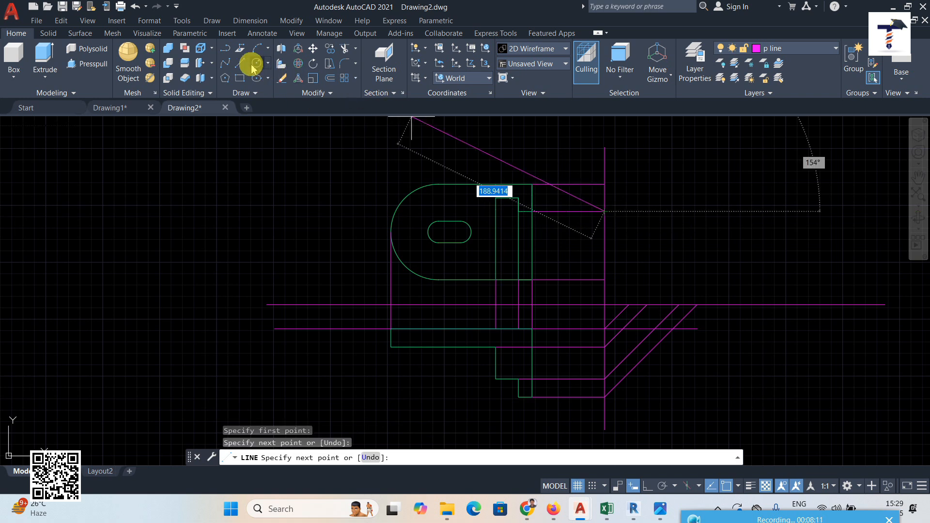
{"action": "left_click", "coordinate": [240, 63]}
{"action": "left_click", "coordinate": [604, 198]}
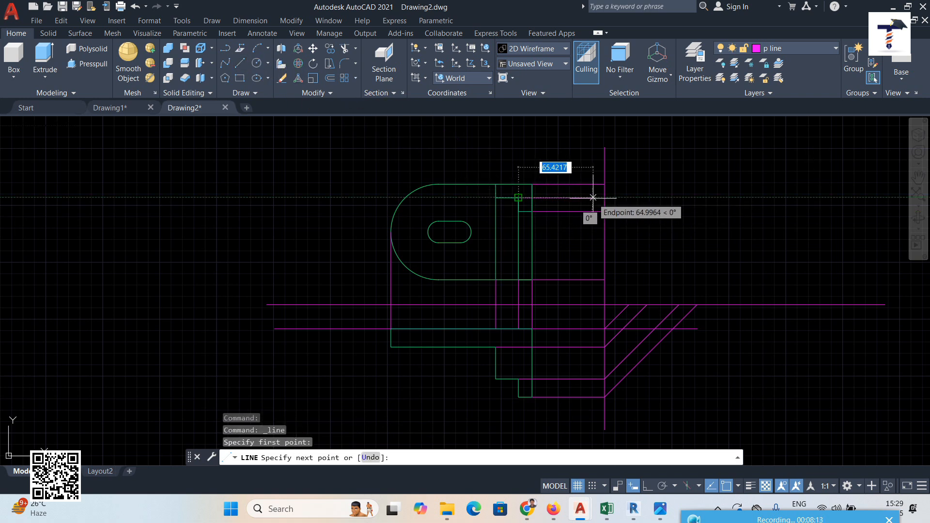
Step: Draw a horizontal line continuing the upper view's top-edge projection past the vertical reference line, beyond the outermost 45° line
{"action": "left_click", "coordinate": [240, 63]}
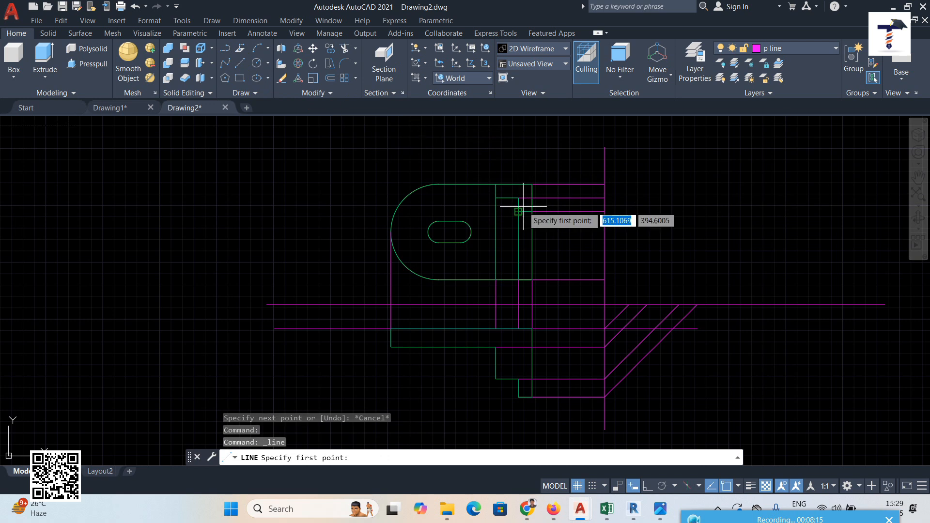
{"action": "left_click", "coordinate": [605, 184]}
{"action": "right_click", "coordinate": [784, 185]}
{"action": "left_click", "coordinate": [794, 194]}
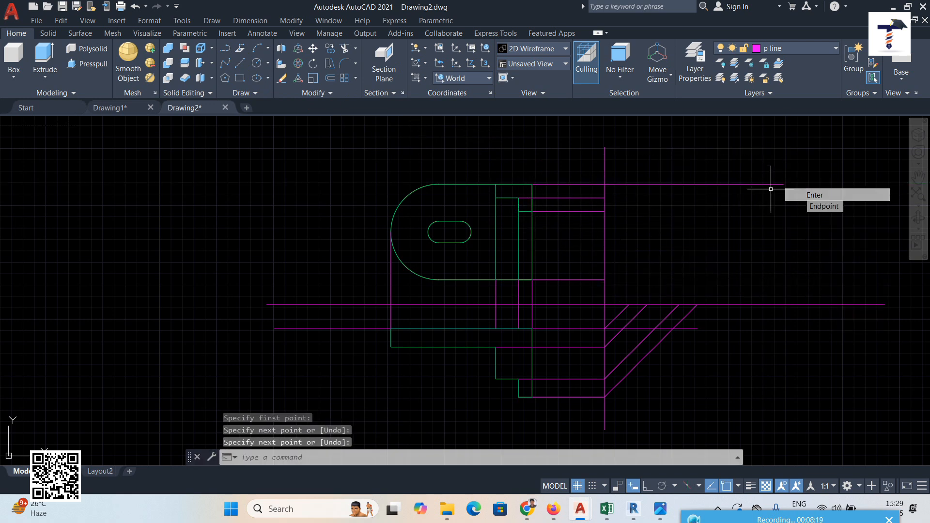
Step: Draw vertical projection lines from the upper ends of the innermost and outermost 45° lines to the top projection line
{"action": "left_click", "coordinate": [239, 63]}
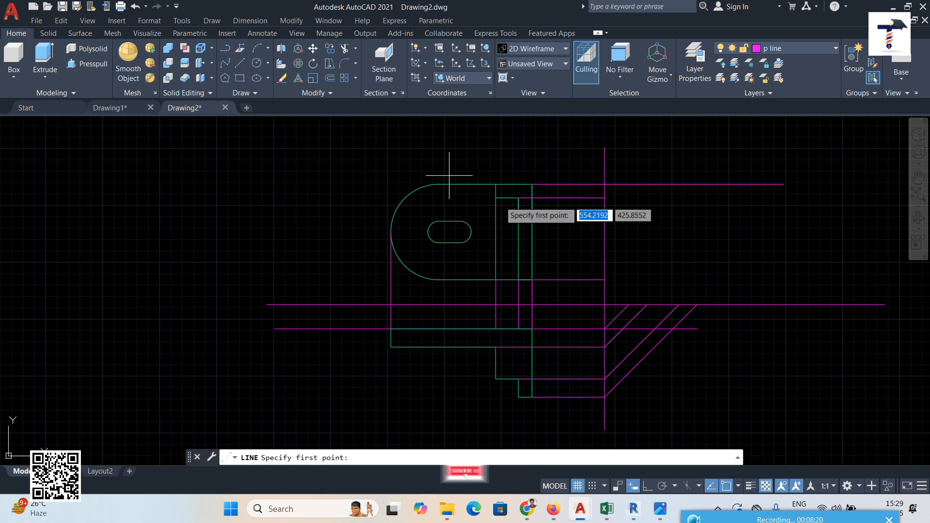
{"action": "left_click", "coordinate": [629, 305]}
{"action": "left_click", "coordinate": [629, 184]}
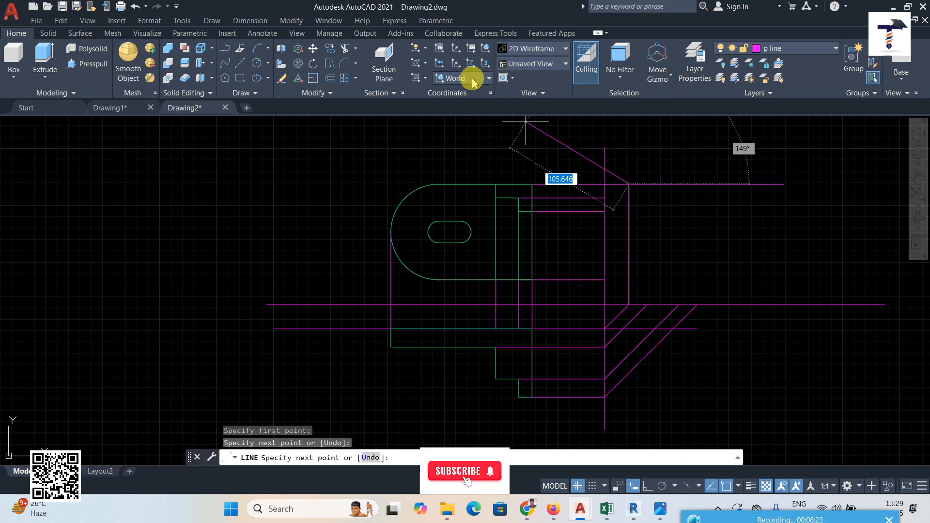
{"action": "left_click", "coordinate": [240, 63]}
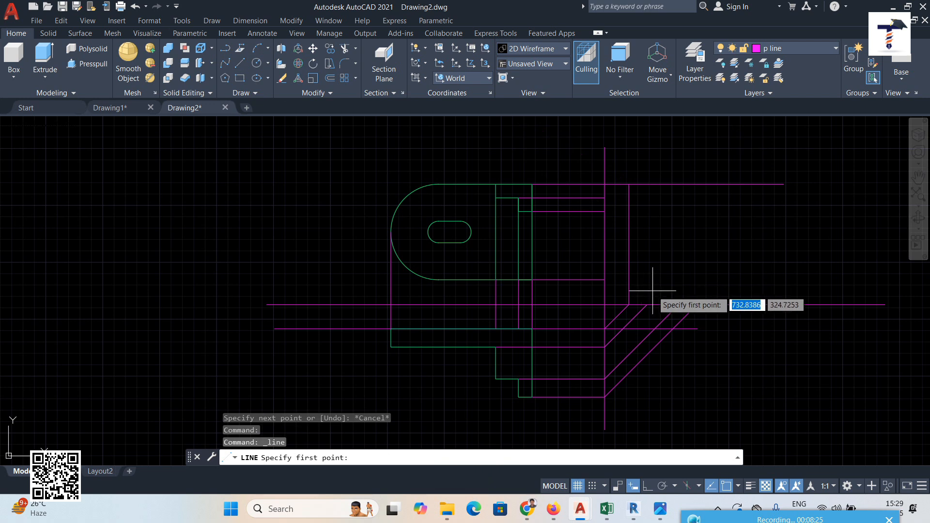
{"action": "left_click", "coordinate": [697, 304]}
{"action": "left_click", "coordinate": [697, 184]}
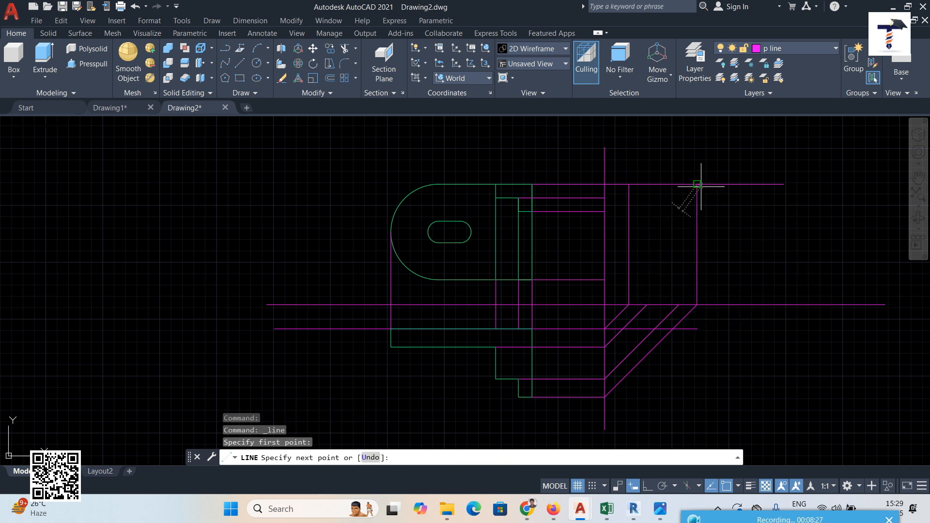
Step: Draw vertical projection lines from the upper ends of the two middle 45° lines to the top projection line
{"action": "left_click", "coordinate": [241, 63]}
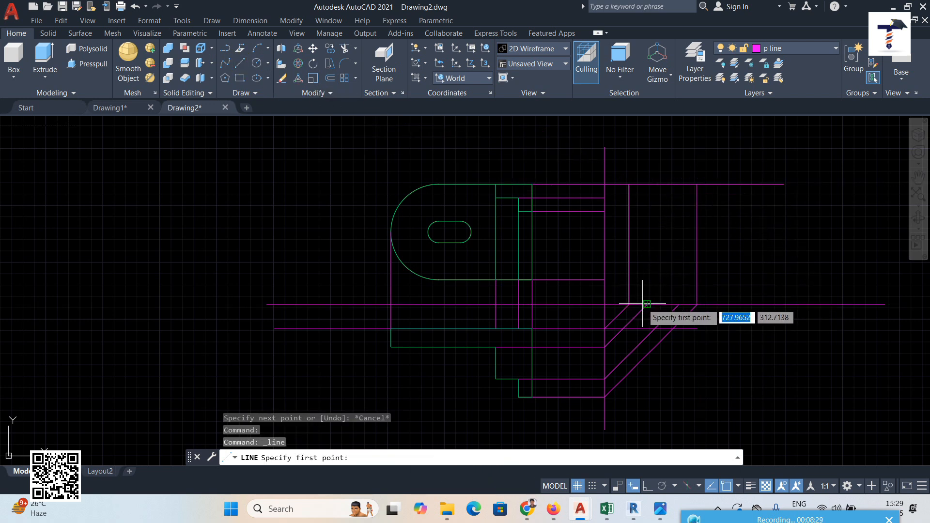
{"action": "left_click", "coordinate": [646, 304]}
{"action": "left_click", "coordinate": [646, 184]}
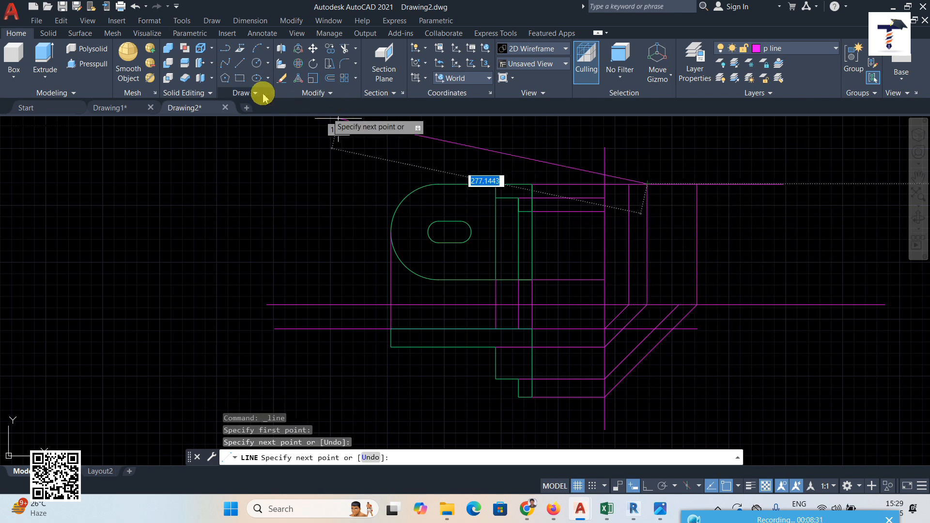
{"action": "left_click", "coordinate": [240, 62]}
{"action": "left_click", "coordinate": [678, 304]}
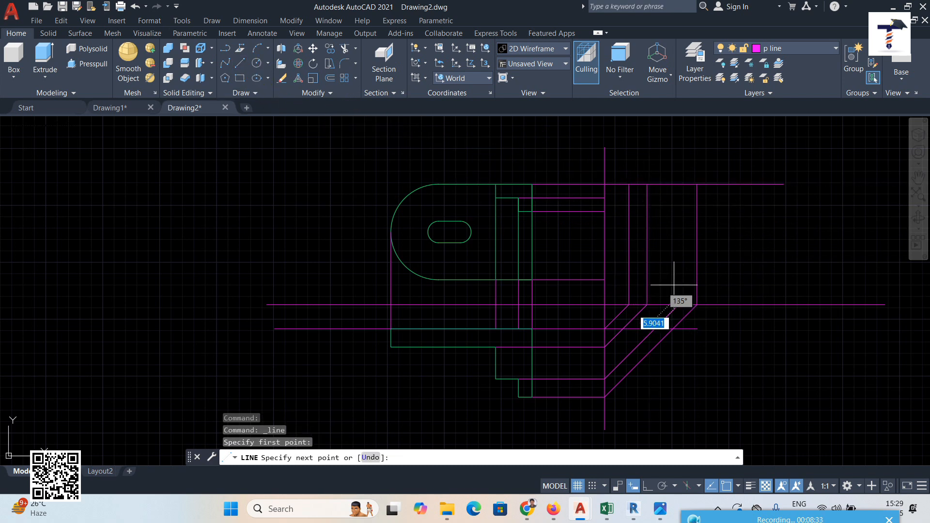
{"action": "left_click", "coordinate": [678, 184]}
{"action": "right_click", "coordinate": [680, 184]}
{"action": "left_click", "coordinate": [710, 192]}
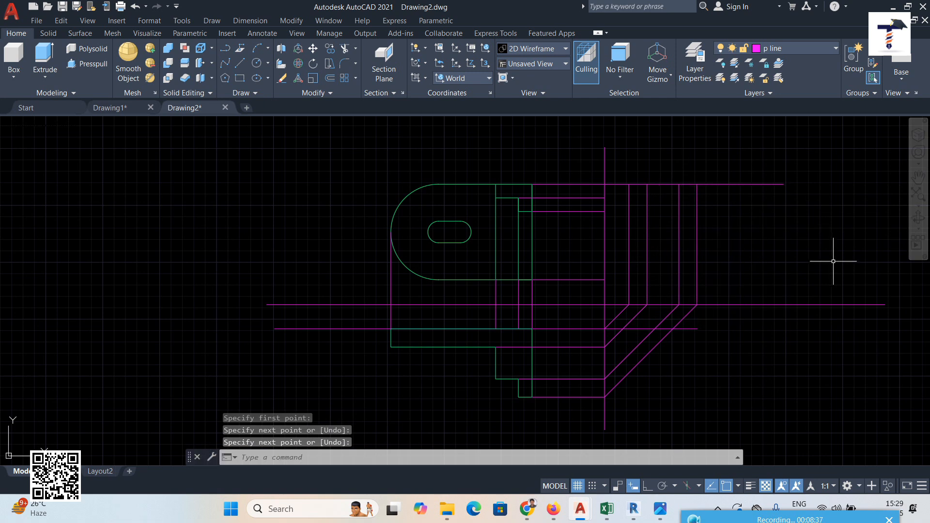
Step: Make "line" the current layer for the side view's outline
{"action": "left_click", "coordinate": [240, 64]}
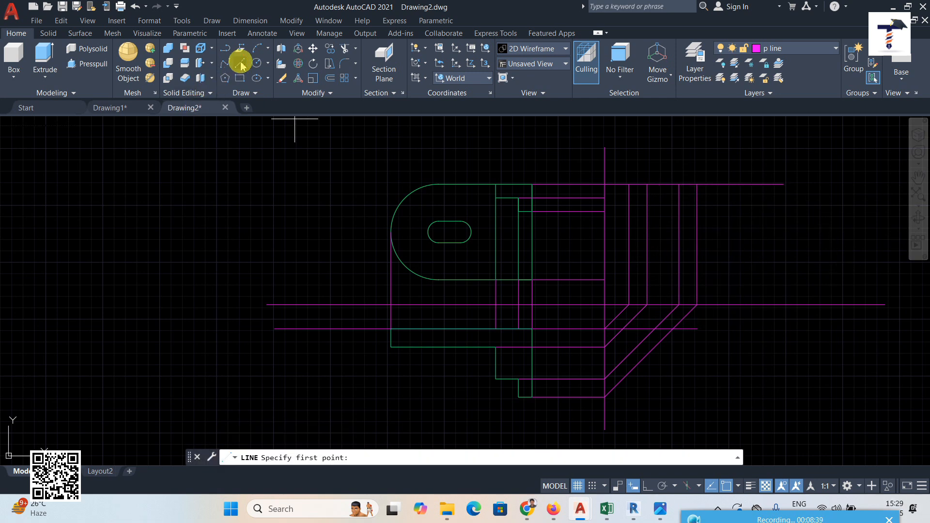
{"action": "left_click", "coordinate": [797, 48]}
{"action": "left_click", "coordinate": [769, 92]}
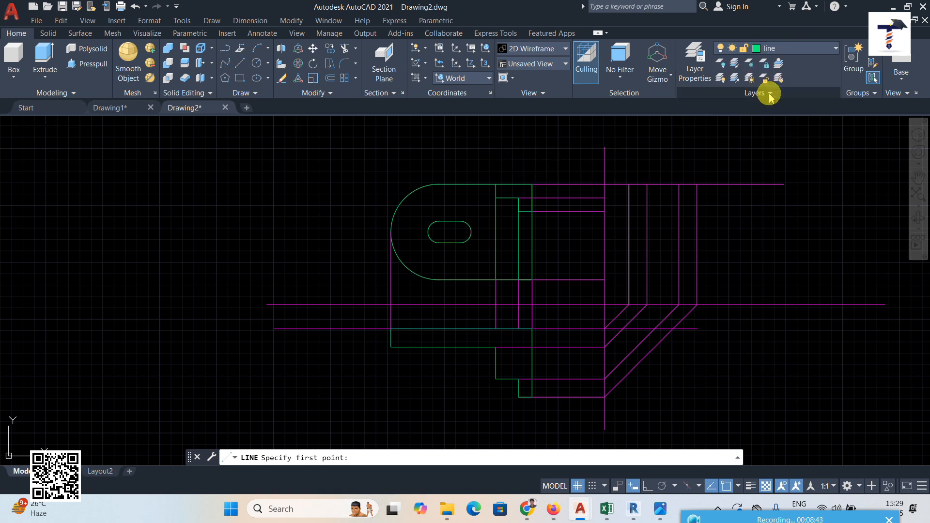
Step: Draw a closed rectangle 16 units wide and about 106 units high over the two leftmost vertical projection lines of the side view
{"action": "left_click", "coordinate": [238, 63]}
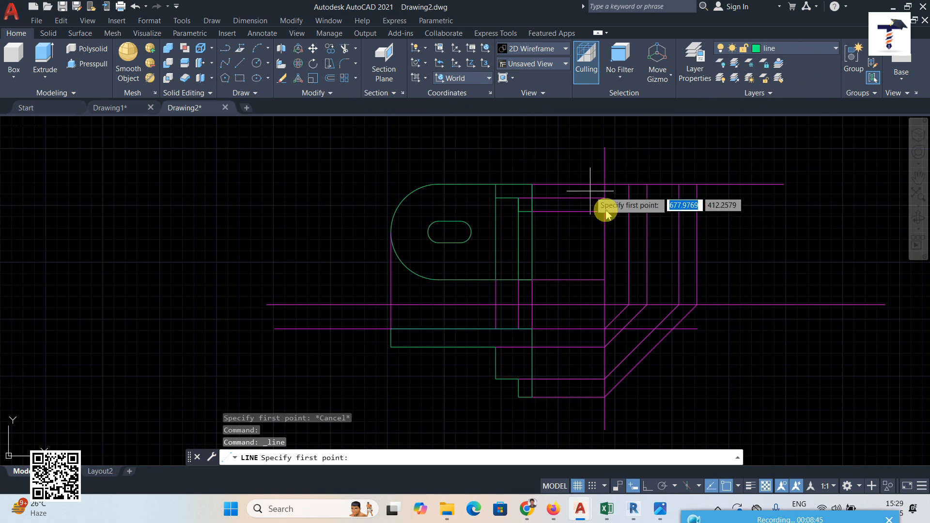
{"action": "left_click", "coordinate": [628, 304]}
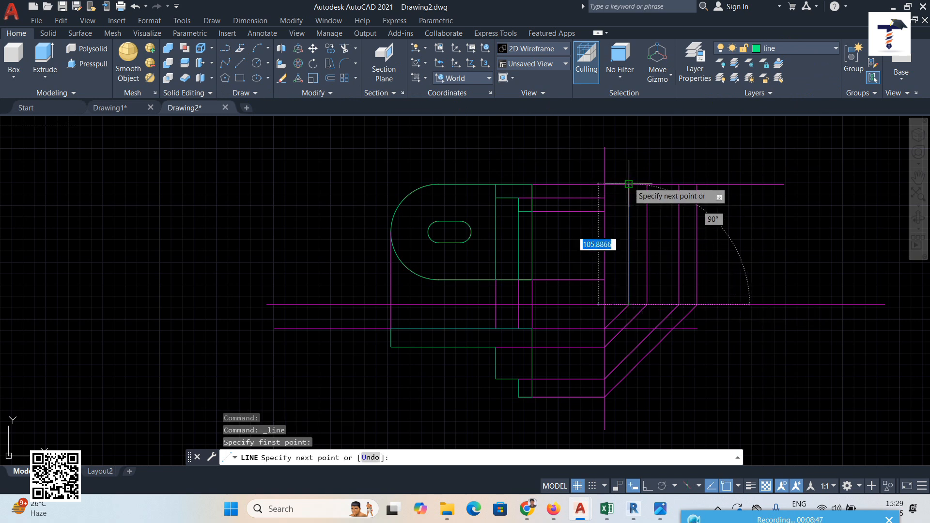
{"action": "left_click", "coordinate": [628, 184]}
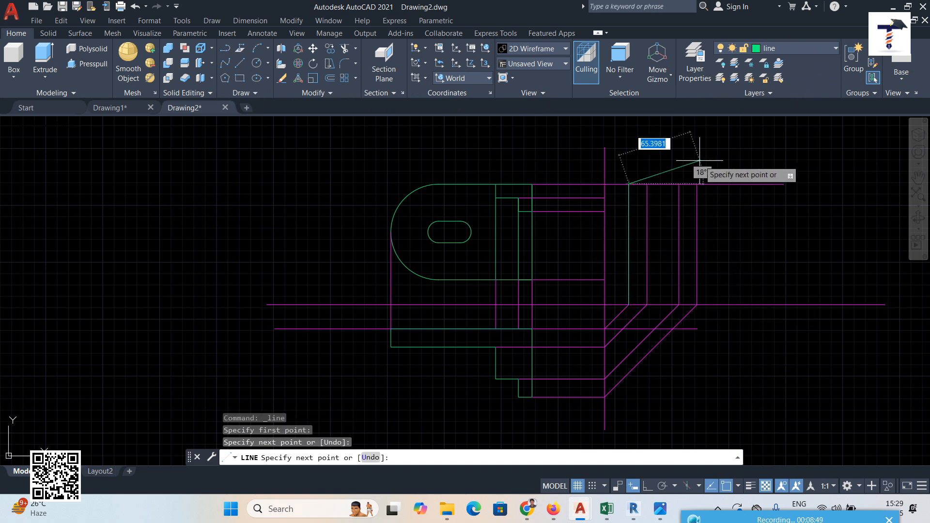
{"action": "left_click", "coordinate": [648, 184]}
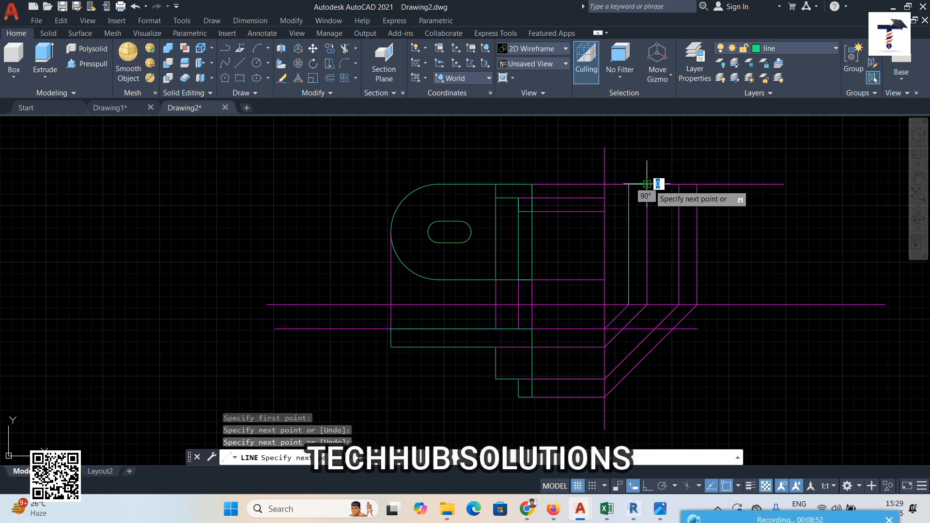
{"action": "left_click", "coordinate": [647, 304]}
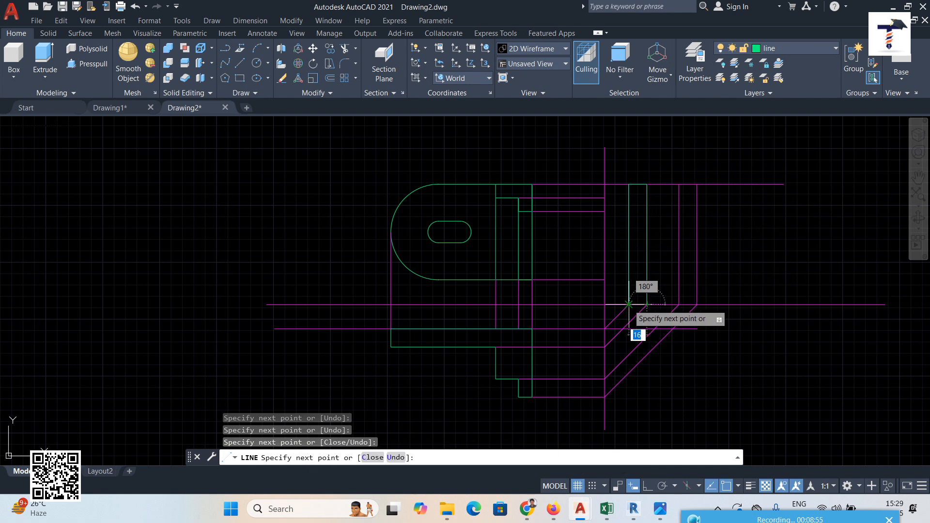
{"action": "left_click", "coordinate": [629, 304]}
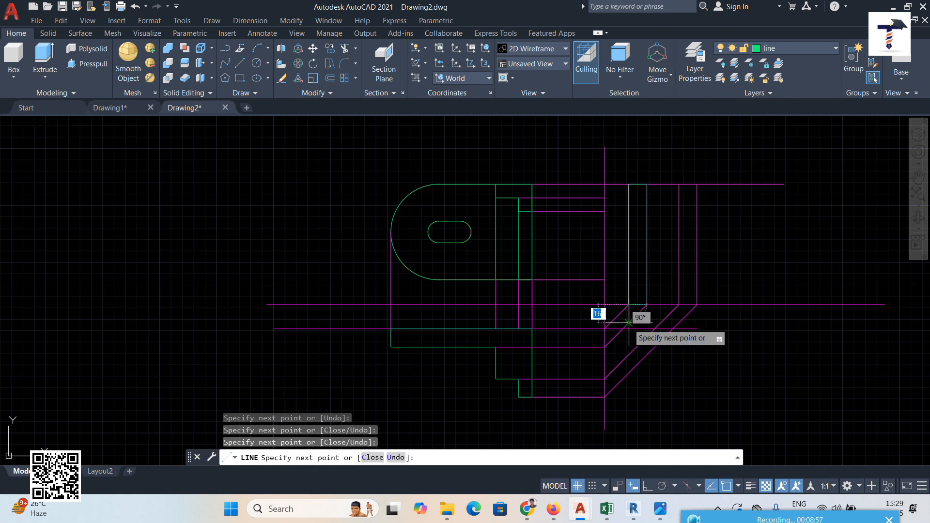
{"action": "key", "text": "Escape"}
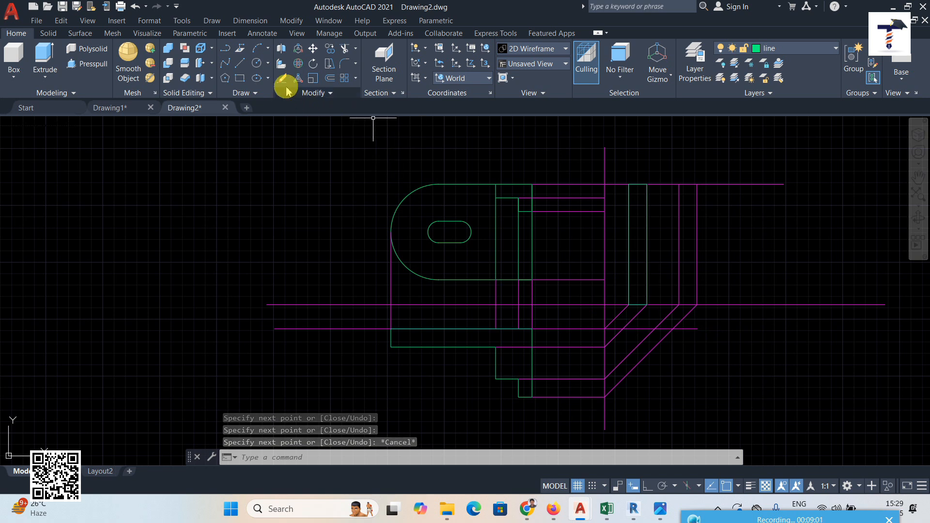
Step: Draw a horizontal line from the lower step projection's end on the vertical reference line to the outermost vertical projection line
{"action": "left_click", "coordinate": [240, 63]}
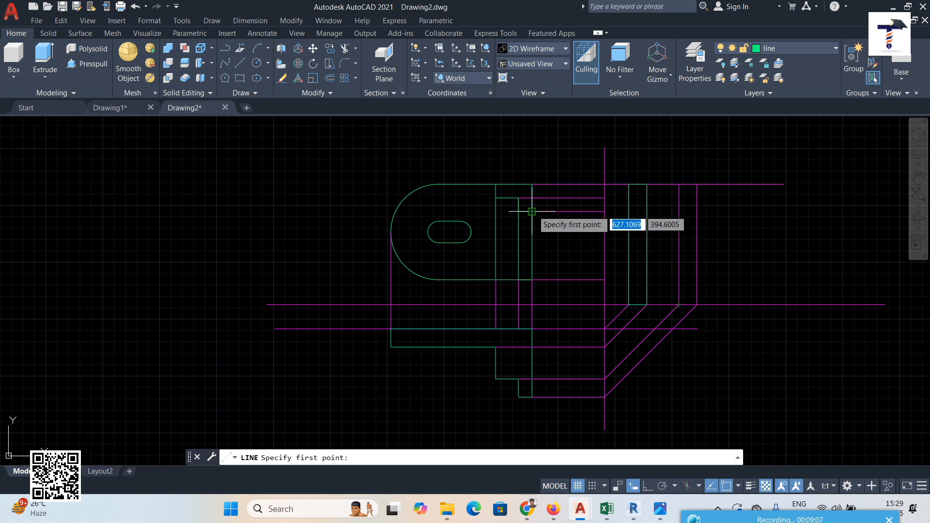
{"action": "left_click", "coordinate": [604, 211]}
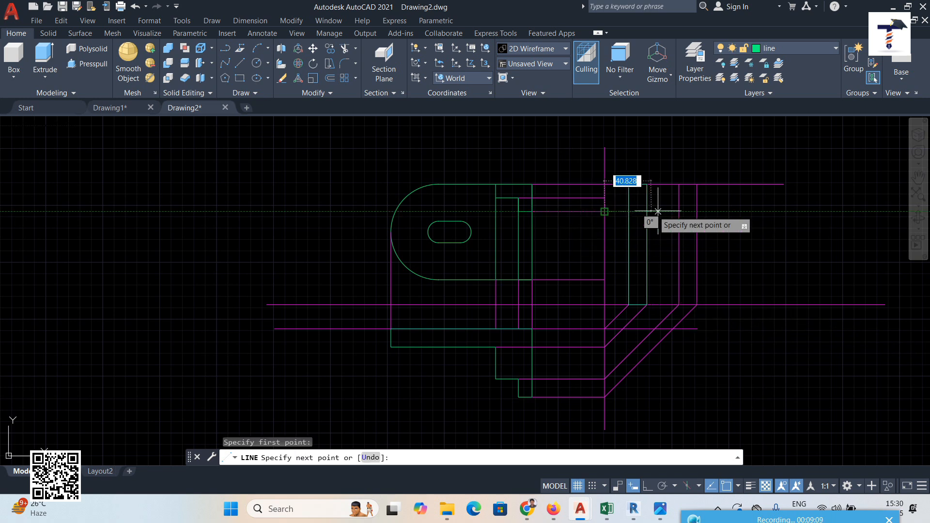
{"action": "left_click", "coordinate": [697, 212]}
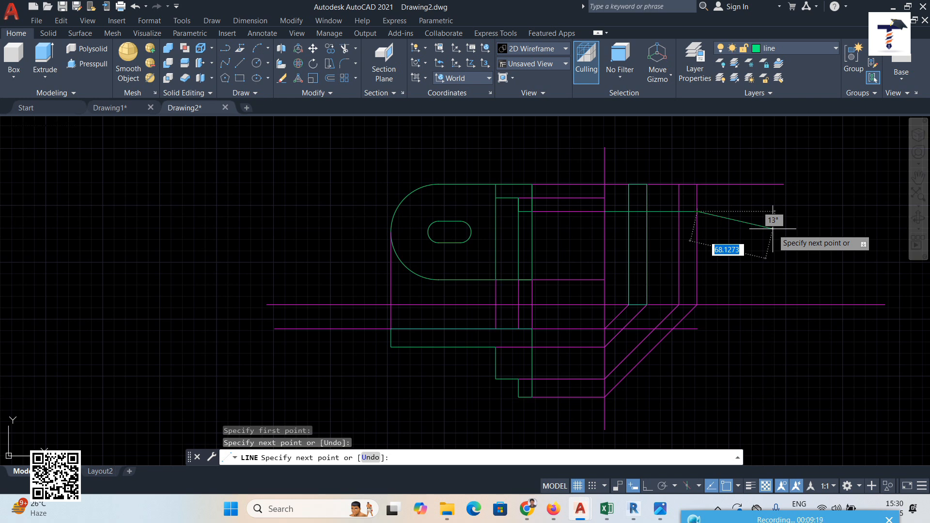
Step: Draw a line 30 units inward from the side view's outer top corner, continuing diagonally to the step line's end on the outermost projection line
{"action": "left_click", "coordinate": [238, 60]}
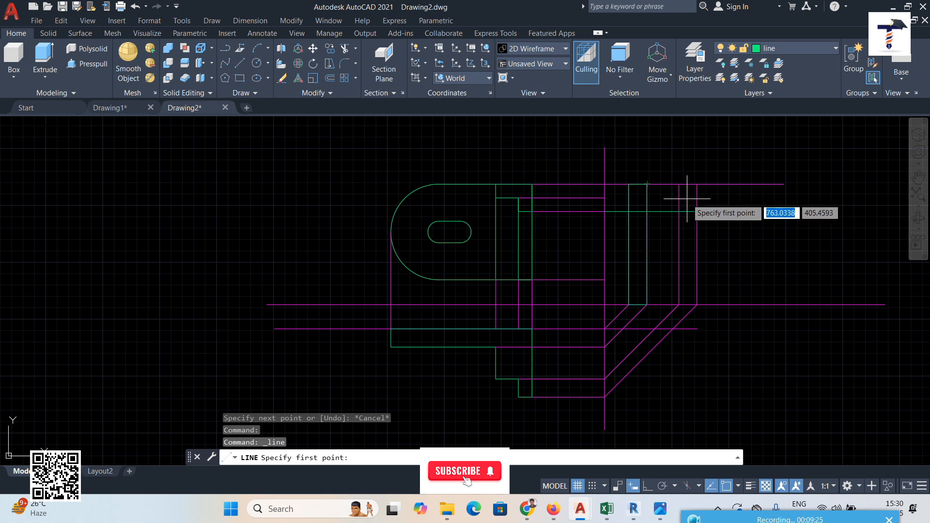
{"action": "left_click", "coordinate": [697, 184]}
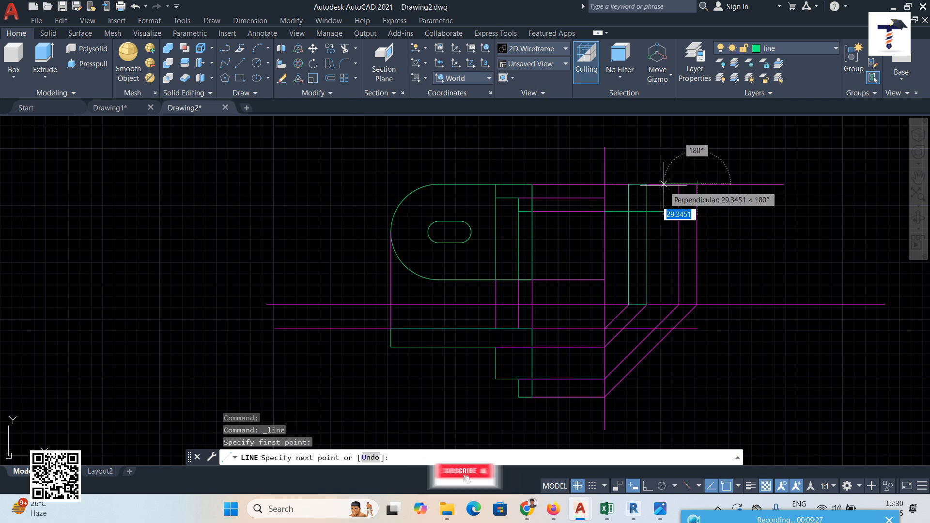
{"action": "type", "text": "30"}
{"action": "key", "text": "Return"}
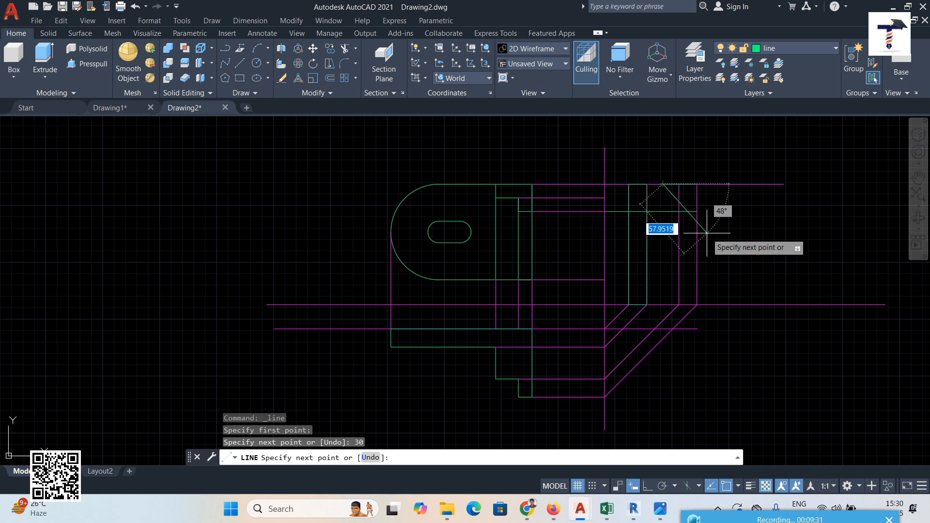
{"action": "scroll", "coordinate": [676, 184], "scroll_direction": "up", "scroll_amount": 4}
{"action": "scroll", "coordinate": [677, 184], "scroll_direction": "down", "scroll_amount": 2}
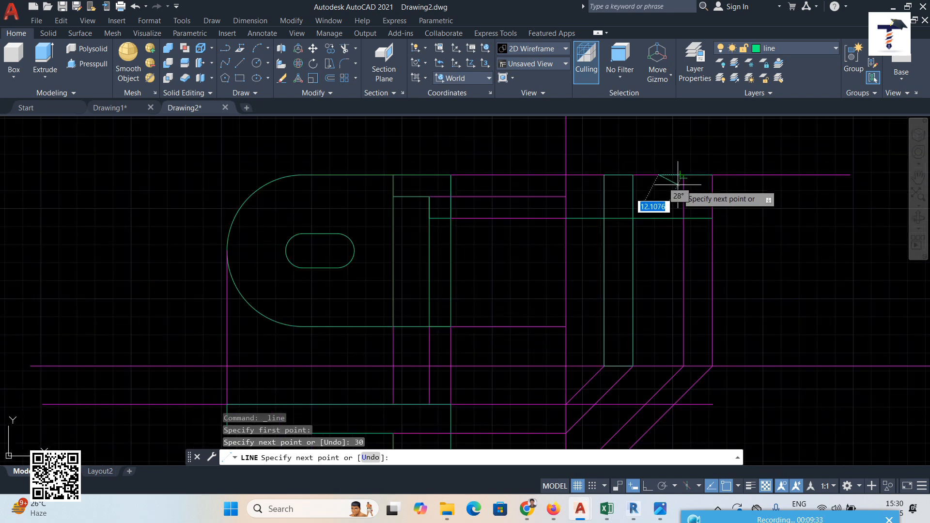
{"action": "left_click", "coordinate": [712, 217]}
{"action": "right_click", "coordinate": [740, 218]}
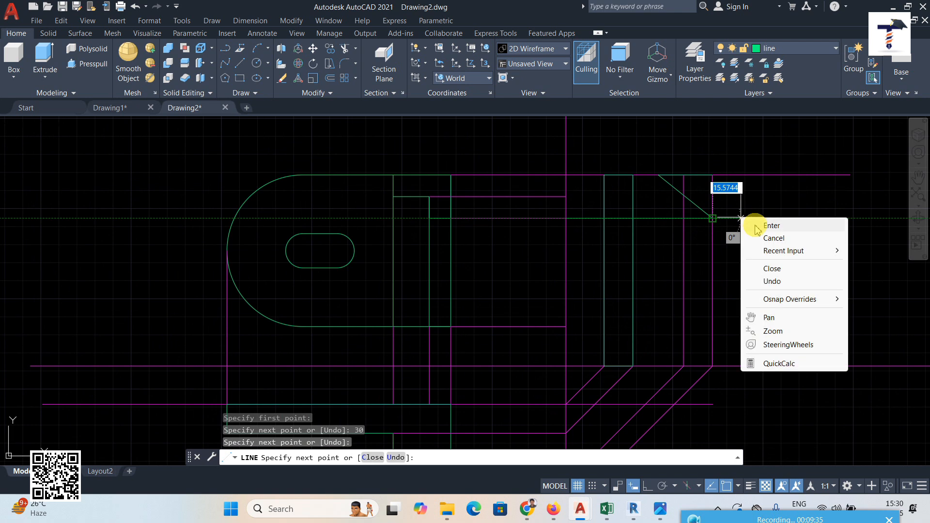
{"action": "left_click", "coordinate": [770, 225]}
{"action": "scroll", "coordinate": [788, 273], "scroll_direction": "down", "scroll_amount": 2}
{"action": "middle_click_drag", "start_coordinate": [787, 274], "coordinate": [730, 251]}
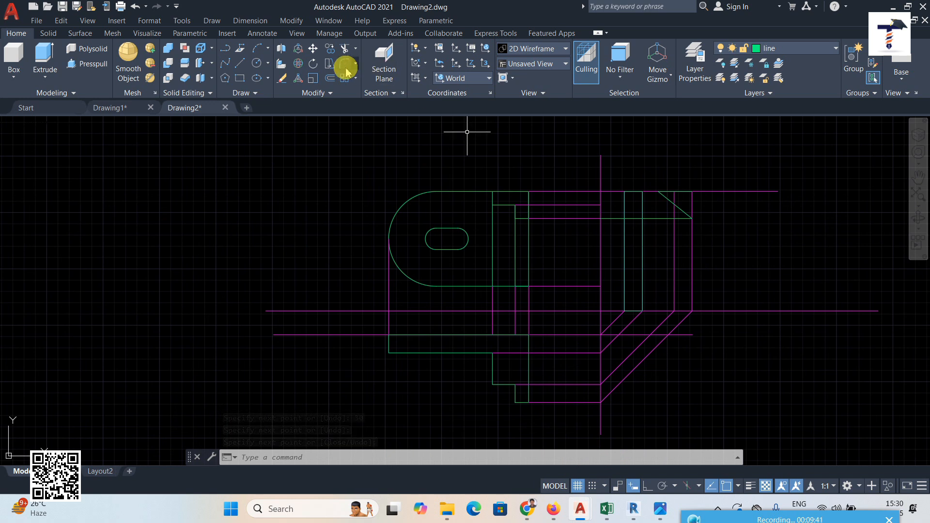
Step: Draw vertical outline lines over the side view's third and outermost projection lines, between its base line and the horizontal step line
{"action": "left_click", "coordinate": [239, 63]}
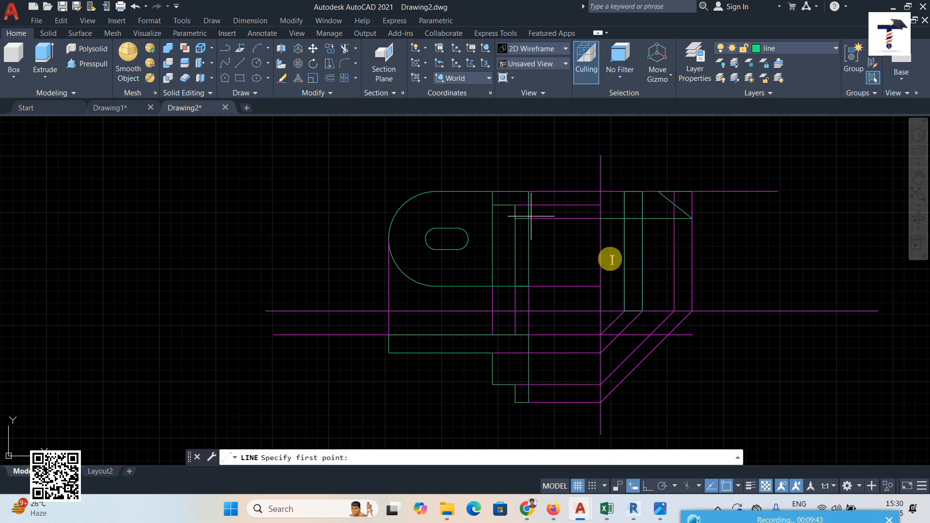
{"action": "left_click", "coordinate": [673, 310]}
{"action": "left_click", "coordinate": [673, 219]}
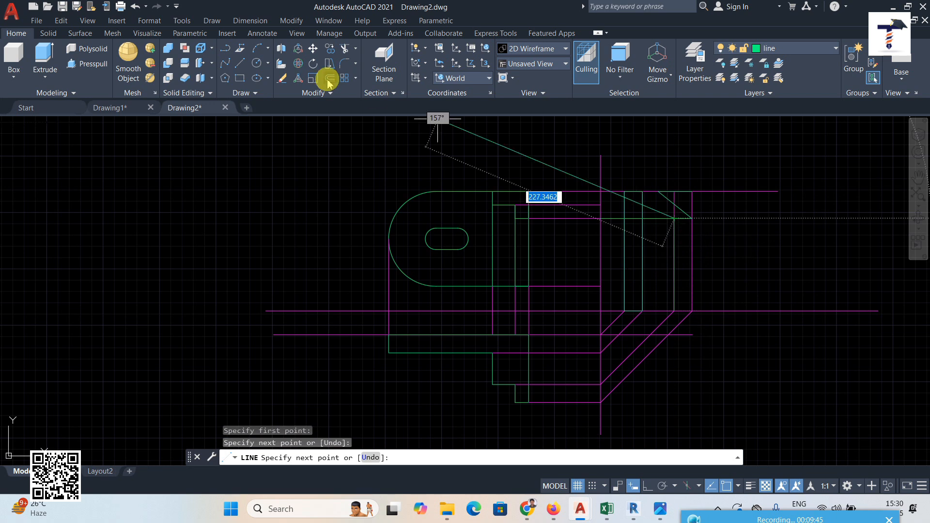
{"action": "left_click", "coordinate": [240, 63]}
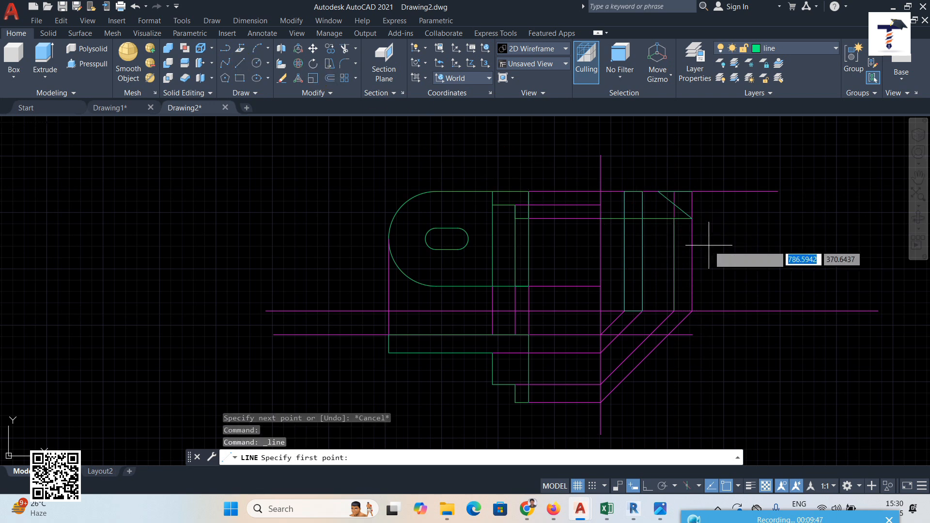
{"action": "left_click", "coordinate": [692, 218]}
{"action": "left_click", "coordinate": [692, 218]}
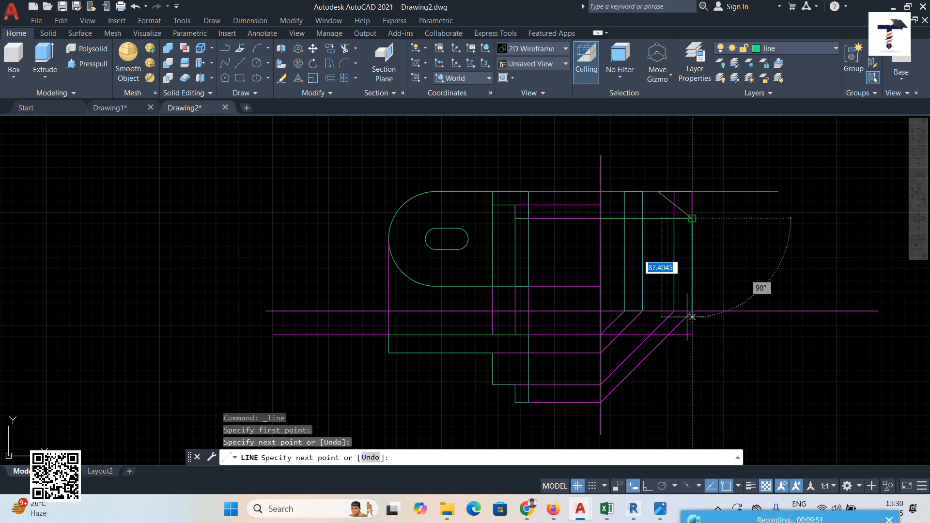
Step: Draw the side view's bottom edge from the narrow rectangle's lower corner to the outermost vertical line
{"action": "left_click", "coordinate": [240, 63]}
{"action": "left_click", "coordinate": [642, 311]}
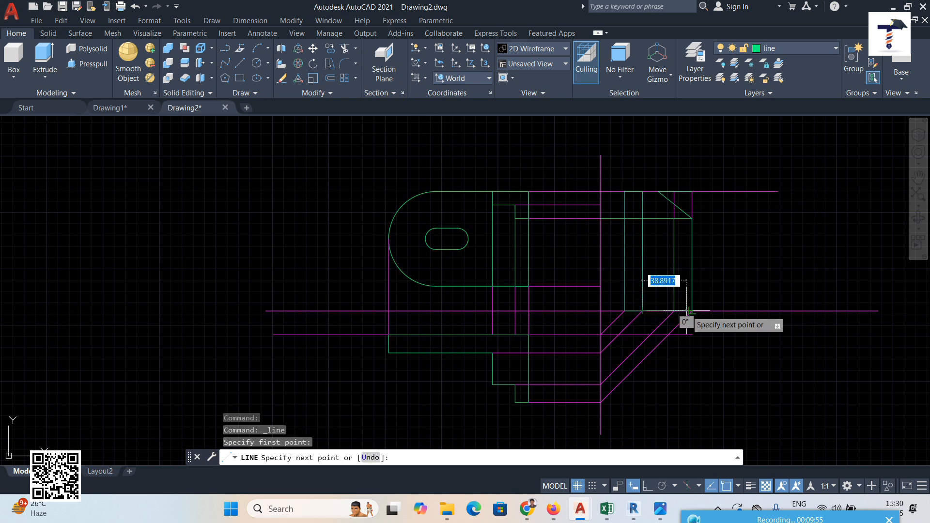
{"action": "left_click", "coordinate": [692, 311]}
{"action": "right_click", "coordinate": [728, 248]}
{"action": "left_click", "coordinate": [745, 259]}
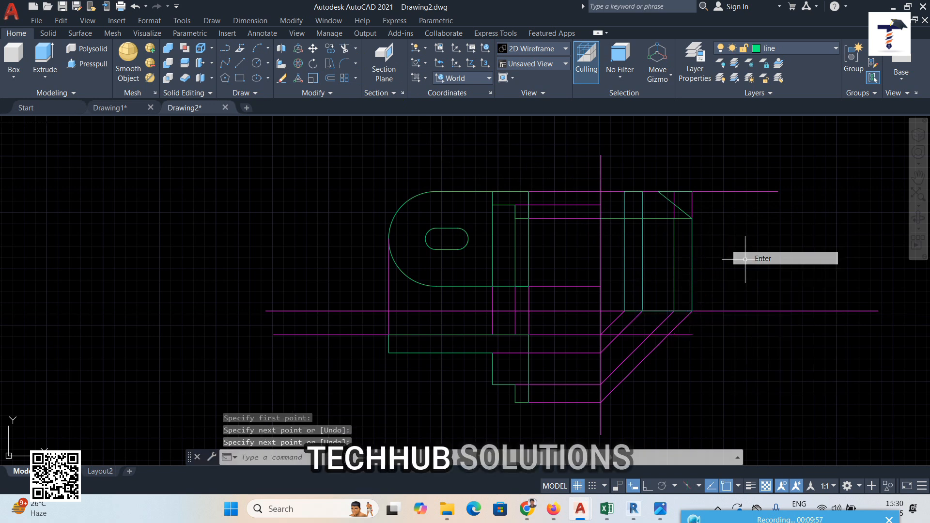
Step: Trim away the horizontal step line crossing the side view
{"action": "left_click", "coordinate": [348, 51]}
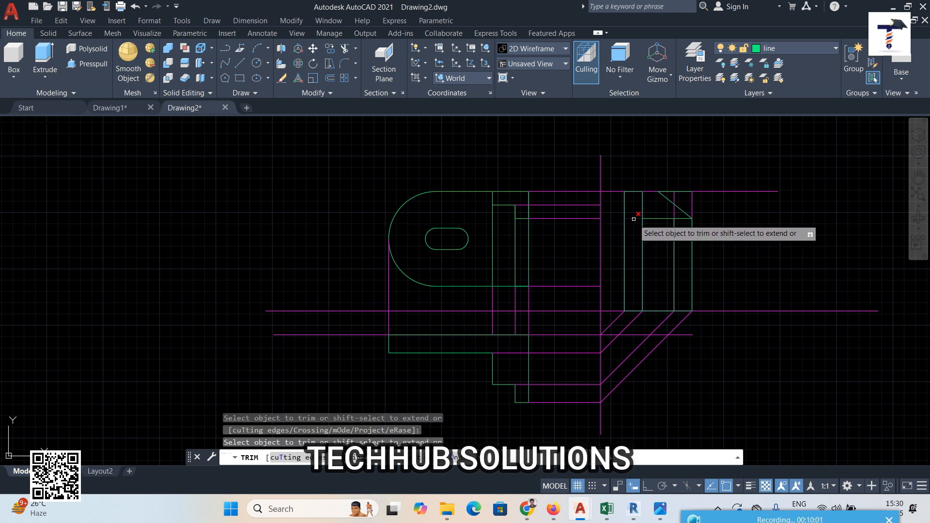
{"action": "left_click", "coordinate": [634, 219]}
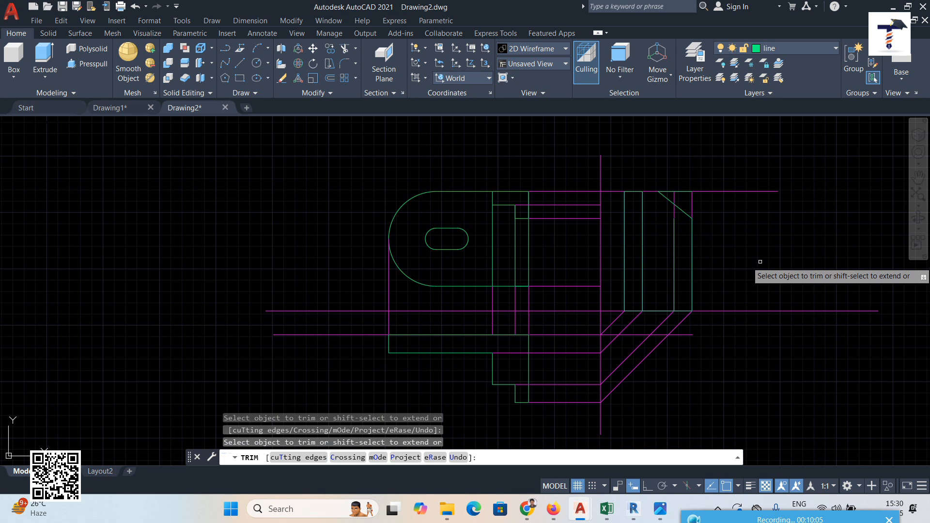
{"action": "right_click", "coordinate": [739, 151]}
{"action": "left_click", "coordinate": [751, 159]}
Step: Stretch the upper end of the side view's inner vertical line up to the diagonal edge
{"action": "left_click", "coordinate": [674, 230]}
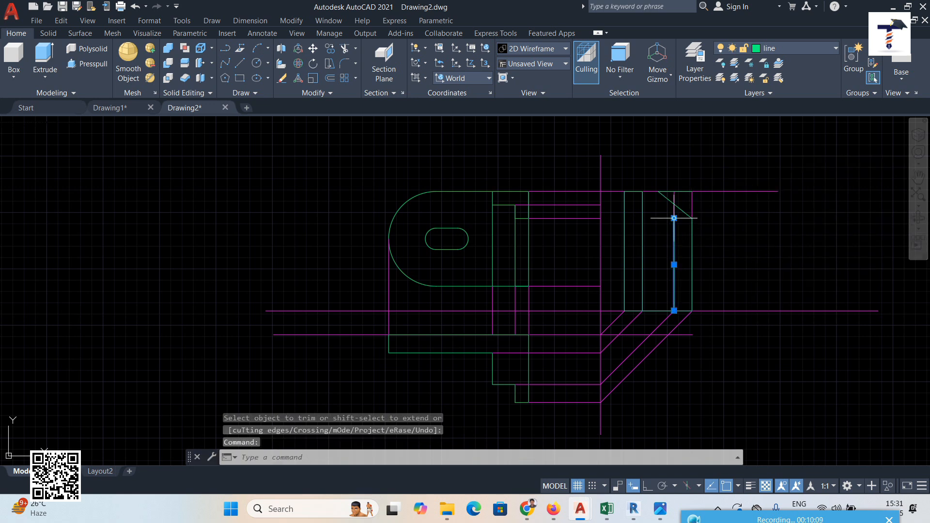
{"action": "left_click", "coordinate": [674, 218]}
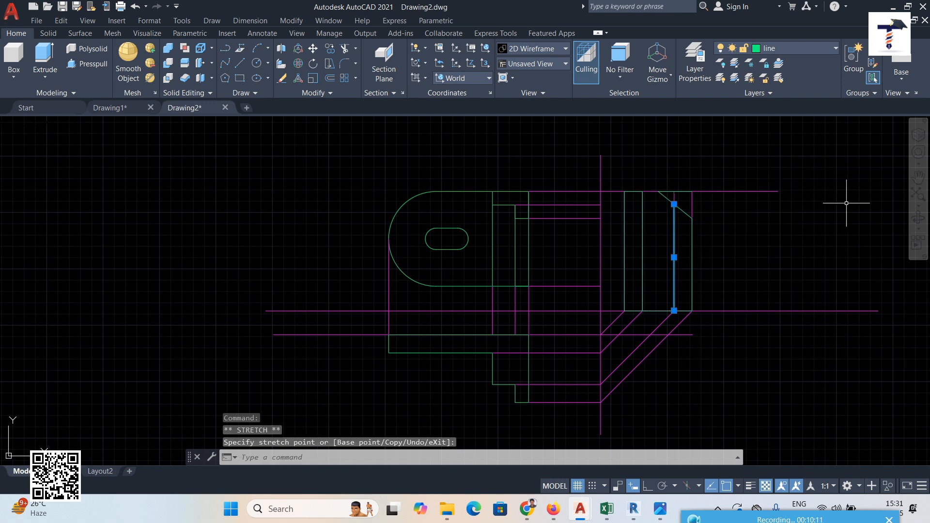
{"action": "key", "text": "Escape"}
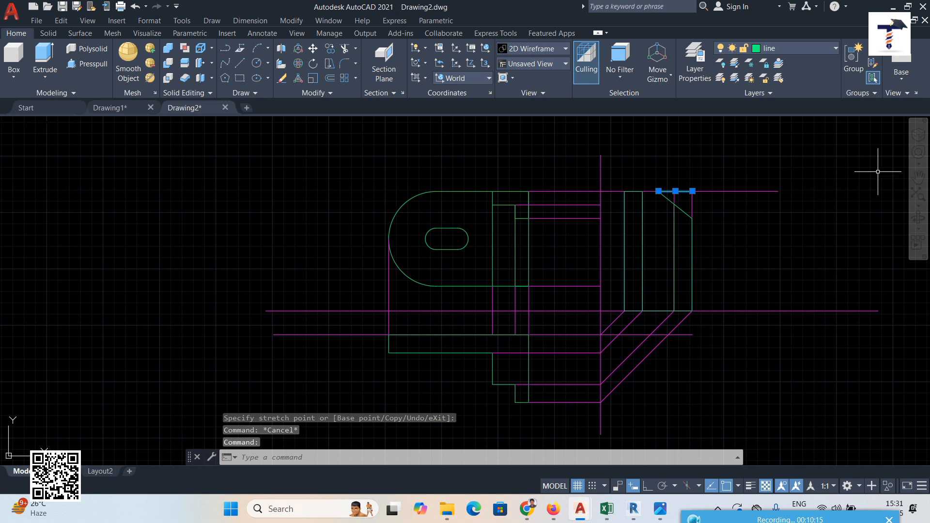
Step: Replace the 30-unit top line with a line from the narrow rectangle's upper corner to the diagonal edge's upper end
{"action": "key", "text": "Delete"}
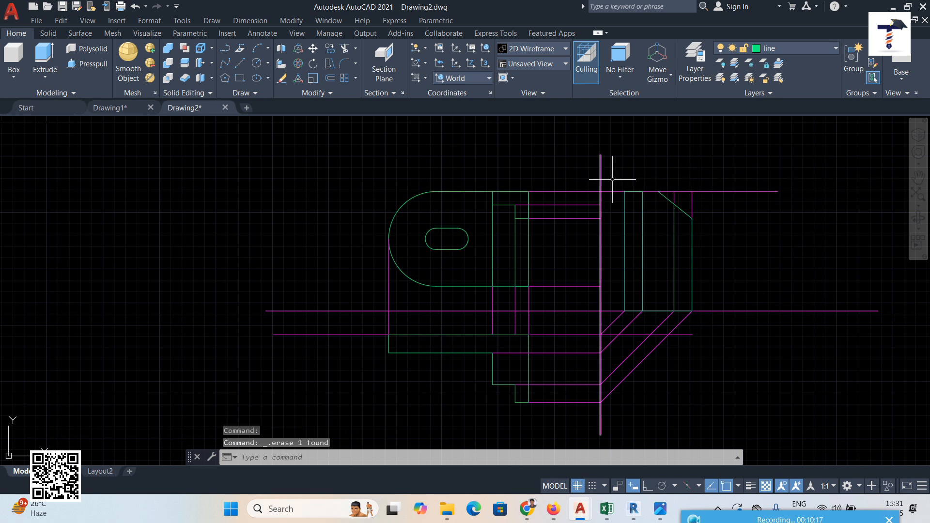
{"action": "scroll", "coordinate": [612, 179], "scroll_direction": "up", "scroll_amount": 4}
{"action": "left_click", "coordinate": [245, 70]}
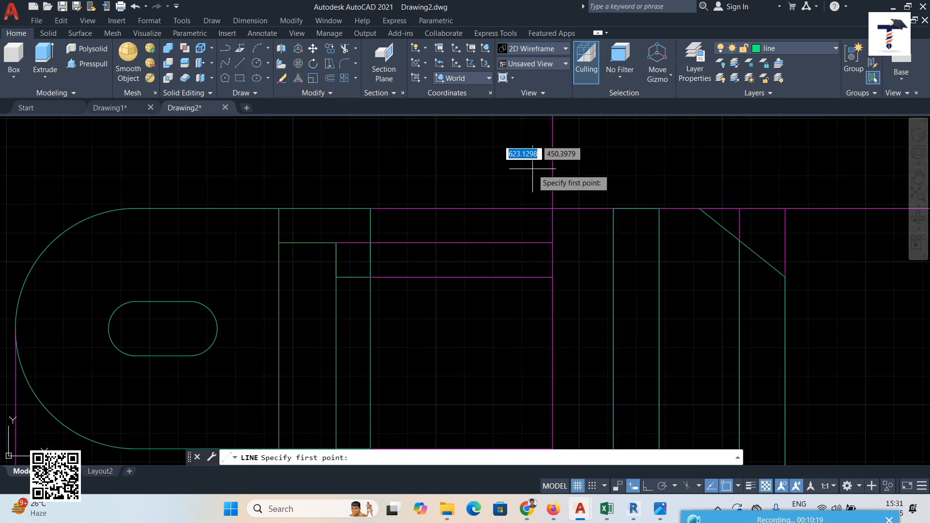
{"action": "left_click", "coordinate": [659, 208]}
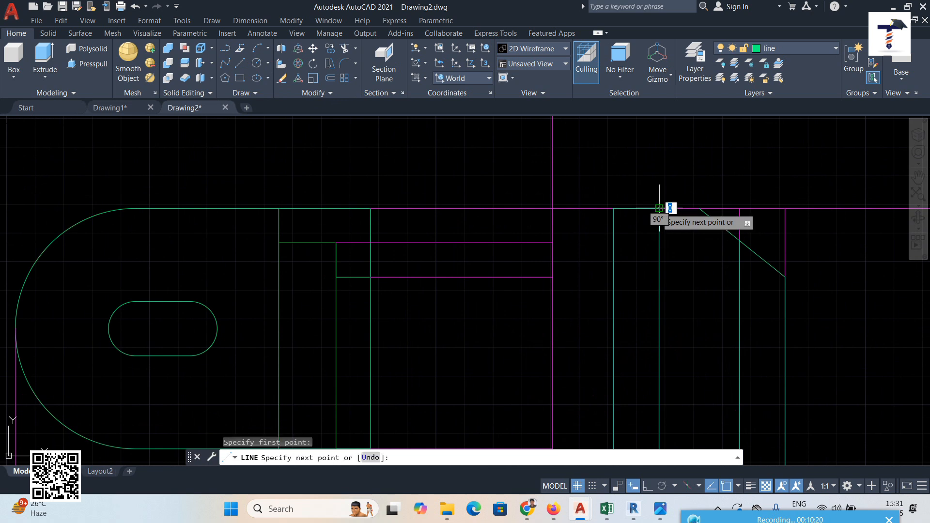
{"action": "left_click", "coordinate": [699, 208]}
{"action": "right_click", "coordinate": [705, 176]}
{"action": "left_click", "coordinate": [725, 181]}
{"action": "scroll", "coordinate": [754, 309], "scroll_direction": "down", "scroll_amount": 4}
{"action": "middle_click_drag", "start_coordinate": [754, 309], "coordinate": [668, 274]}
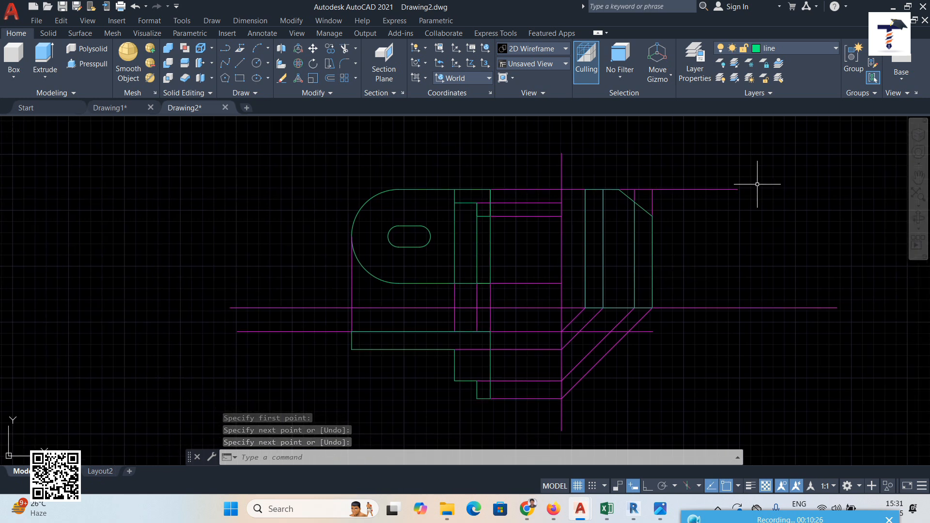
Step: Make "dim" the current layer and add a vertical linear dimension for the rounded plate's height beside its curved end
{"action": "left_click", "coordinate": [795, 52]}
{"action": "left_click", "coordinate": [774, 78]}
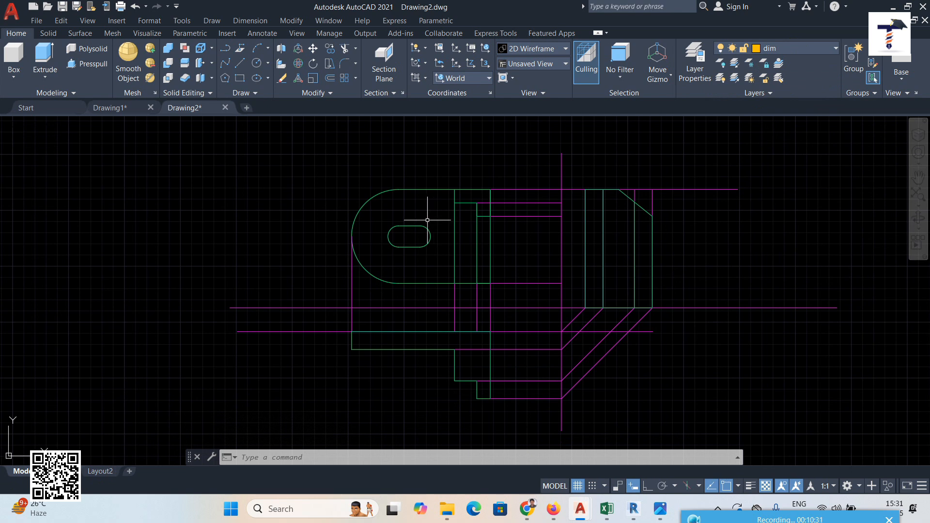
{"action": "left_click", "coordinate": [250, 20]}
{"action": "left_click", "coordinate": [257, 50]}
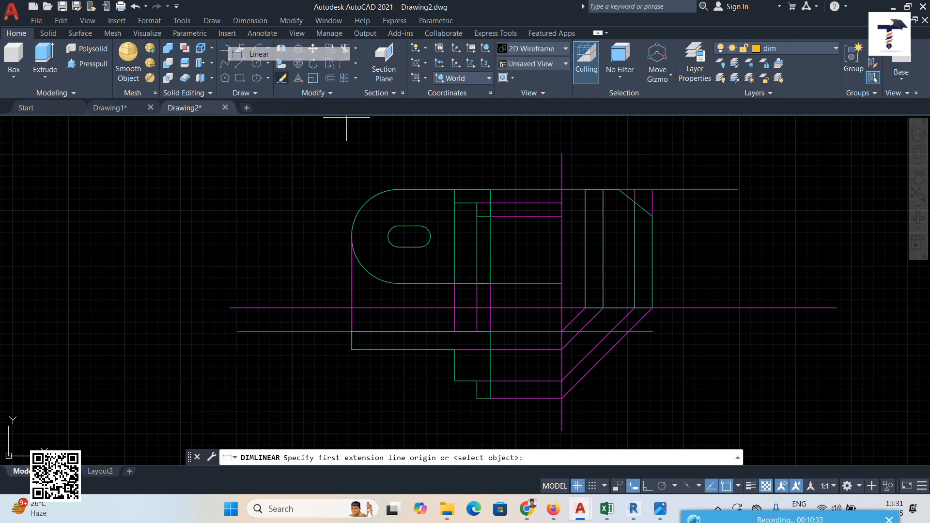
{"action": "left_click", "coordinate": [398, 189]}
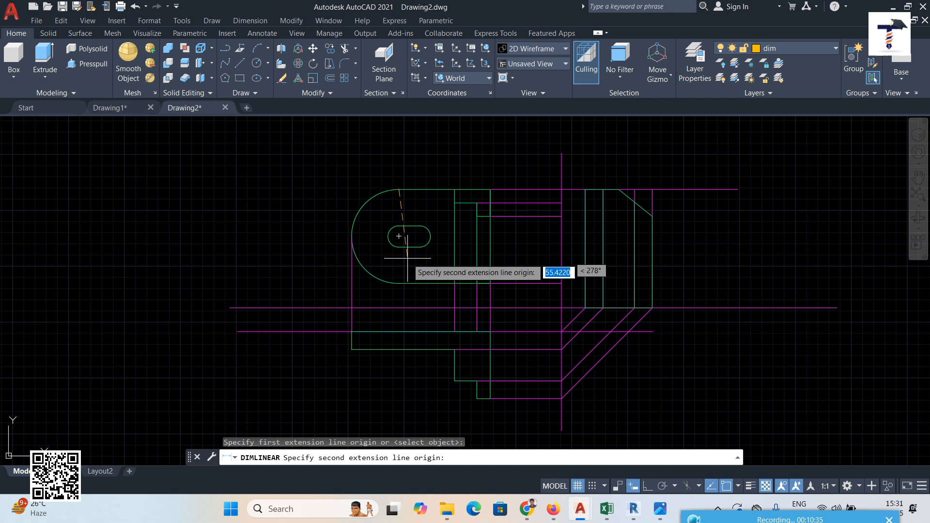
{"action": "left_click", "coordinate": [398, 284]}
{"action": "left_click", "coordinate": [335, 262]}
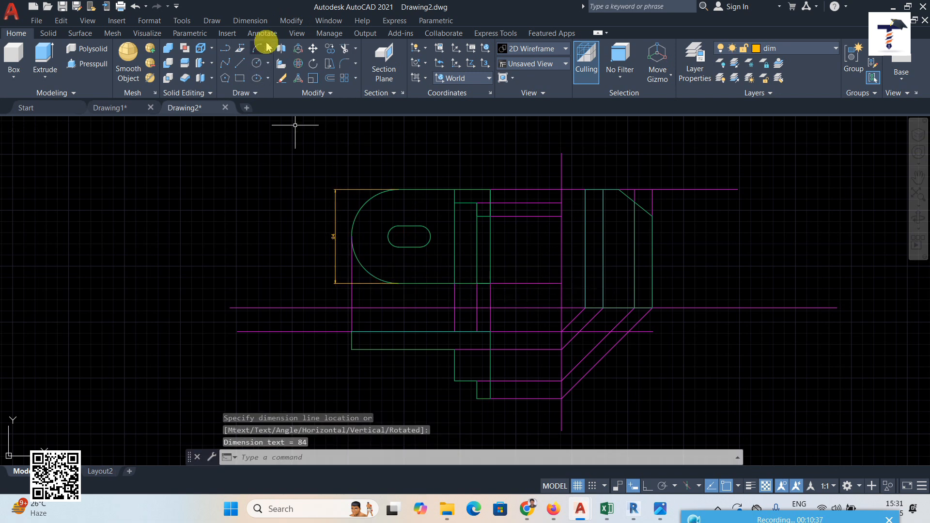
Step: Add a horizontal linear dimension above the slotted view for the width of its stepped end section
{"action": "left_click", "coordinate": [254, 22]}
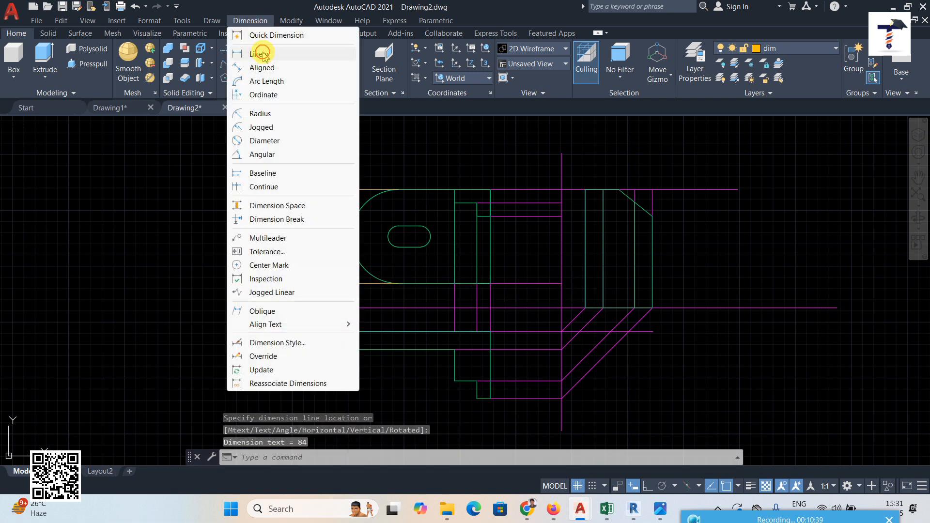
{"action": "left_click", "coordinate": [262, 55]}
{"action": "left_click", "coordinate": [454, 189]}
{"action": "left_click", "coordinate": [490, 189]}
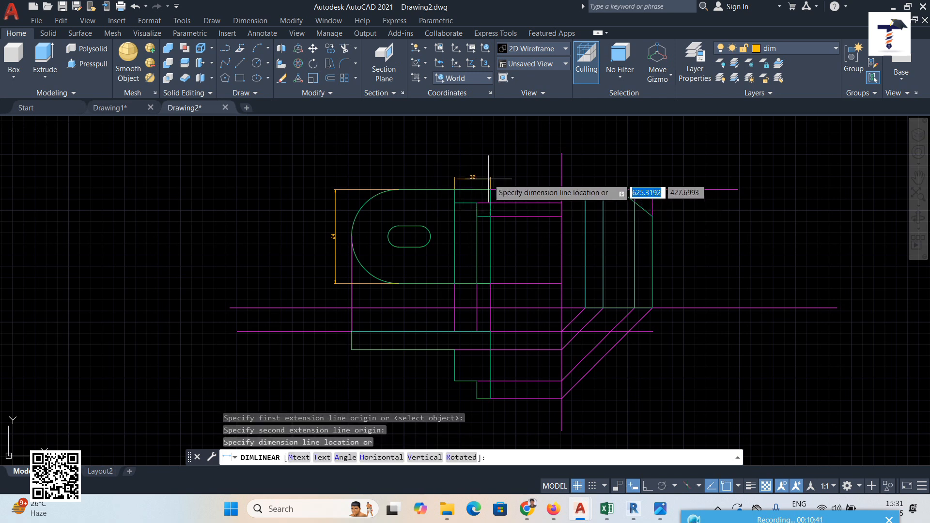
{"action": "left_click", "coordinate": [485, 176]}
Step: Try to dimension the lower view's full height with the dimension line placed on its straight end edge, and undo it
{"action": "left_click", "coordinate": [250, 20]}
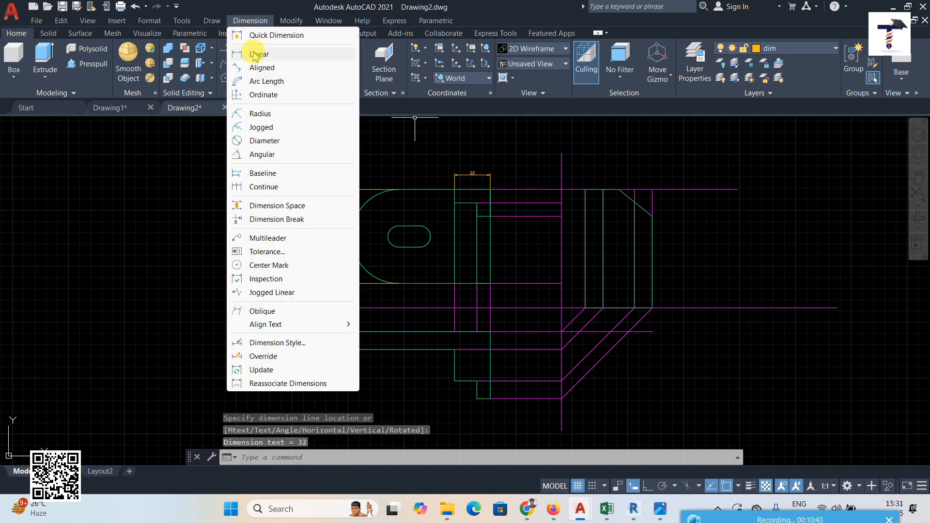
{"action": "left_click", "coordinate": [262, 55]}
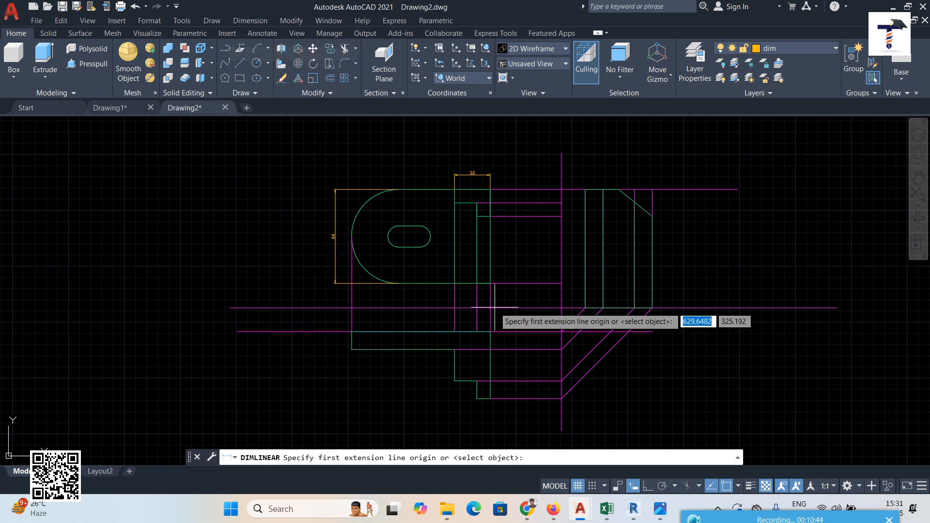
{"action": "left_click", "coordinate": [490, 332]}
{"action": "left_click", "coordinate": [490, 398]}
{"action": "left_click", "coordinate": [492, 364]}
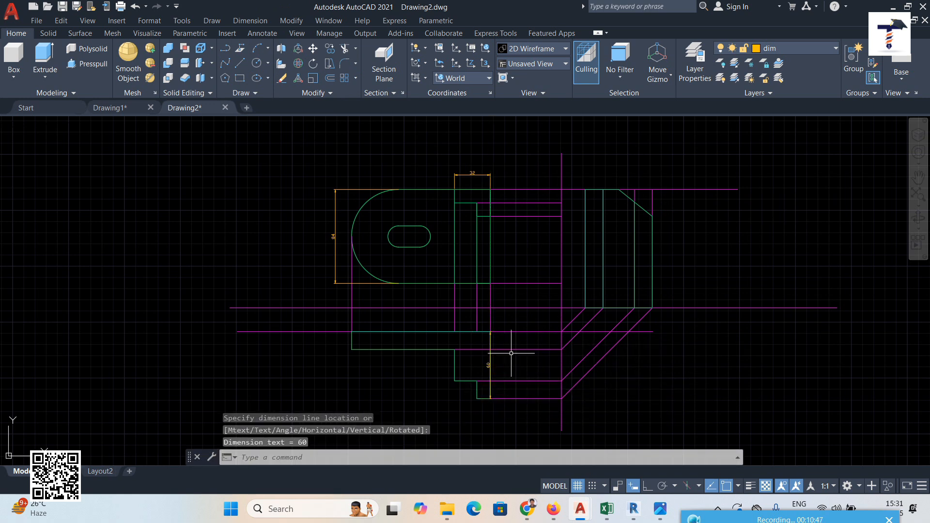
{"action": "left_click", "coordinate": [135, 6]}
Step: Add a vertical linear dimension for the lower view's full height, offset outside its straight end edge
{"action": "left_click", "coordinate": [256, 22]}
{"action": "left_click", "coordinate": [249, 54]}
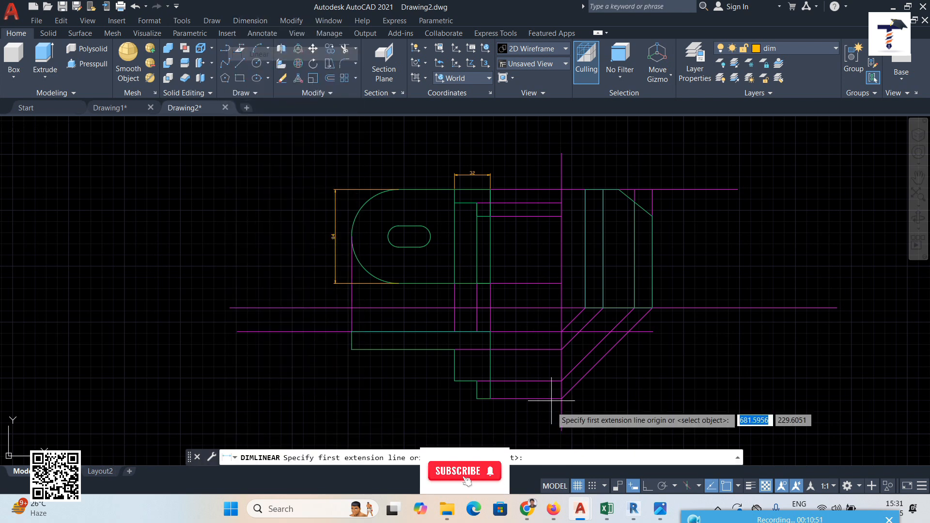
{"action": "left_click", "coordinate": [490, 398]}
{"action": "left_click", "coordinate": [490, 332]}
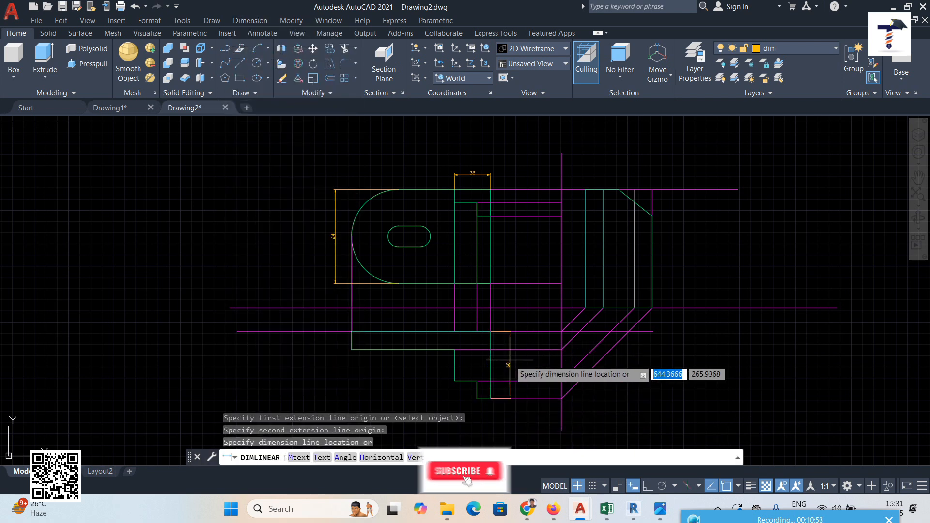
{"action": "left_click", "coordinate": [510, 362]}
Step: Add a vertical linear dimension for the plate's thickness at the free end of the lower view
{"action": "left_click", "coordinate": [257, 22]}
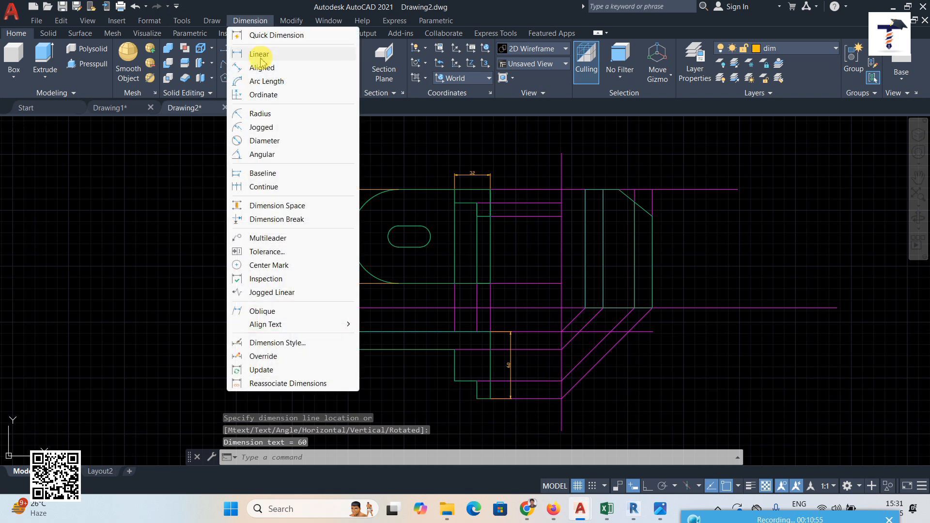
{"action": "left_click", "coordinate": [245, 53]}
{"action": "left_click", "coordinate": [352, 331]}
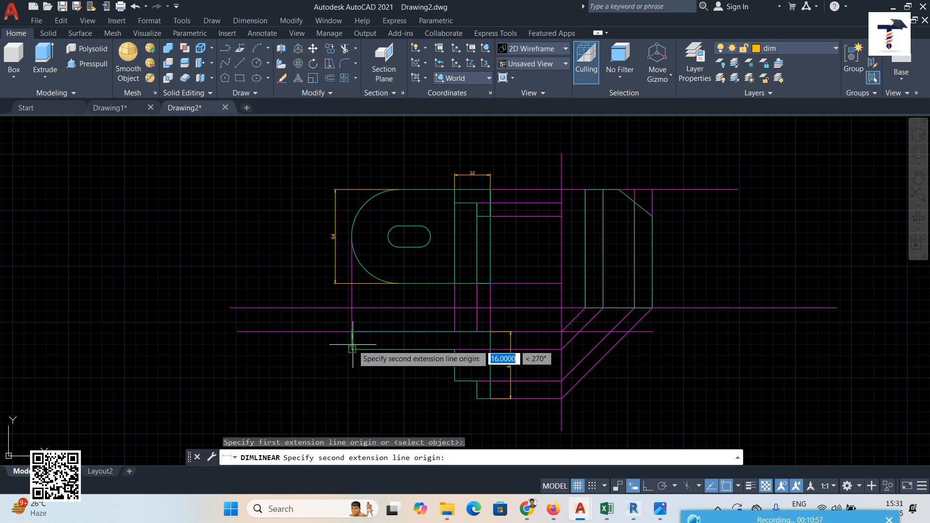
{"action": "left_click", "coordinate": [352, 349]}
{"action": "left_click", "coordinate": [342, 342]}
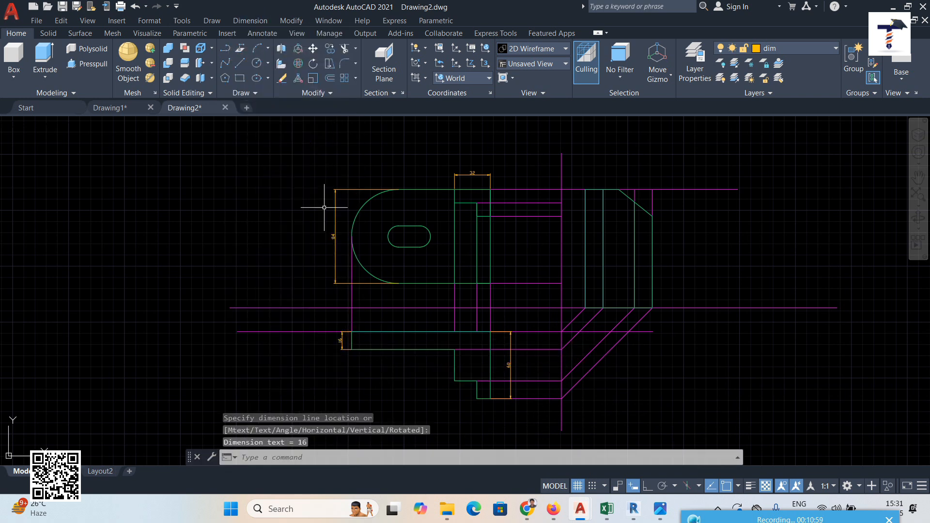
Step: Add a vertical linear dimension for the height of the middle step in the lower view
{"action": "left_click", "coordinate": [248, 21]}
{"action": "left_click", "coordinate": [252, 52]}
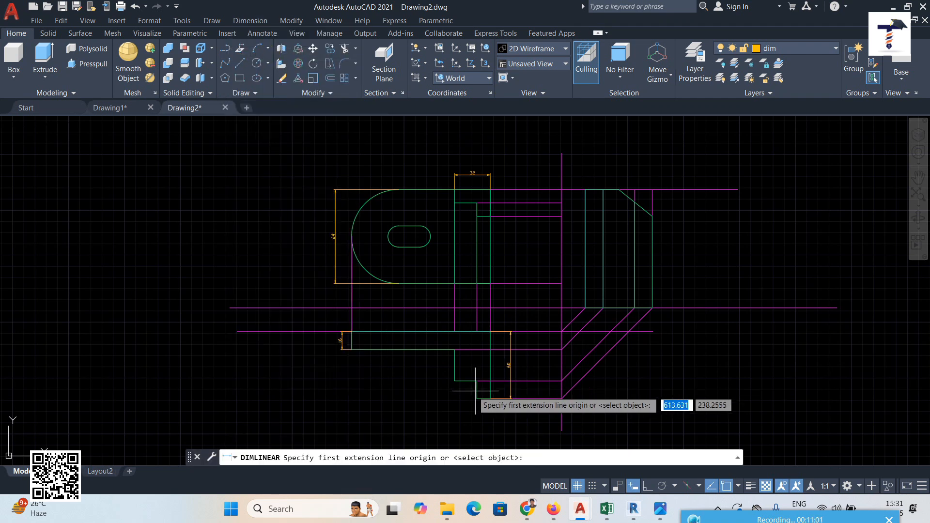
{"action": "left_click", "coordinate": [454, 349]}
{"action": "left_click", "coordinate": [455, 380]}
{"action": "left_click", "coordinate": [440, 380]}
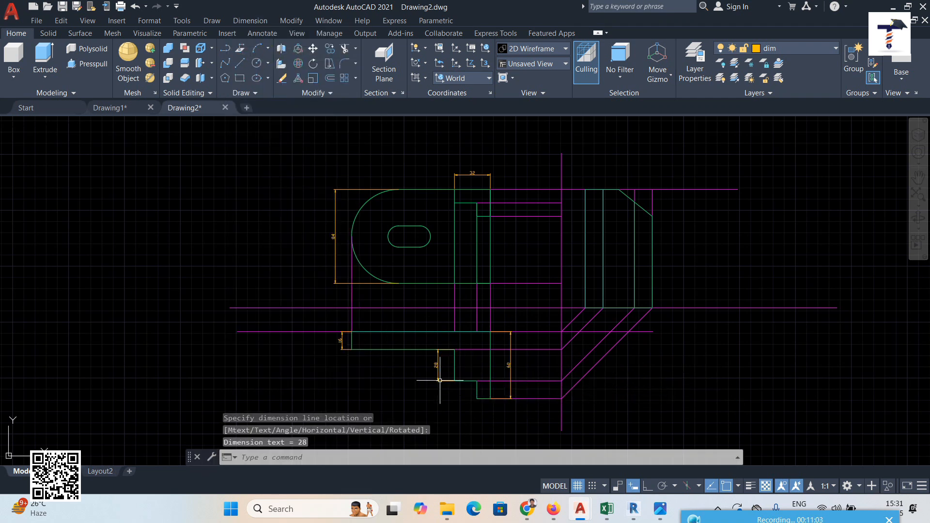
Step: Add a vertical linear dimension for the height of the lowest step in the lower view
{"action": "left_click", "coordinate": [249, 21]}
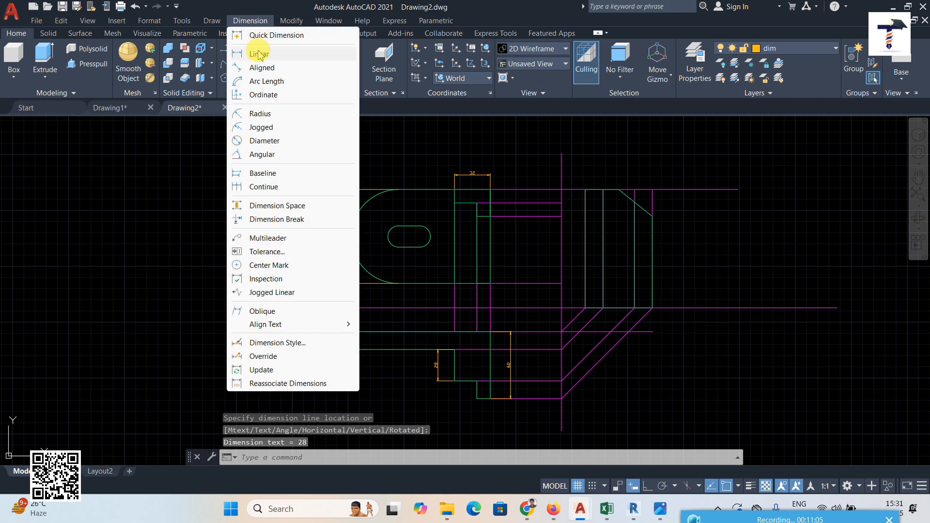
{"action": "left_click", "coordinate": [252, 51]}
{"action": "scroll", "coordinate": [436, 373], "scroll_direction": "up", "scroll_amount": 4}
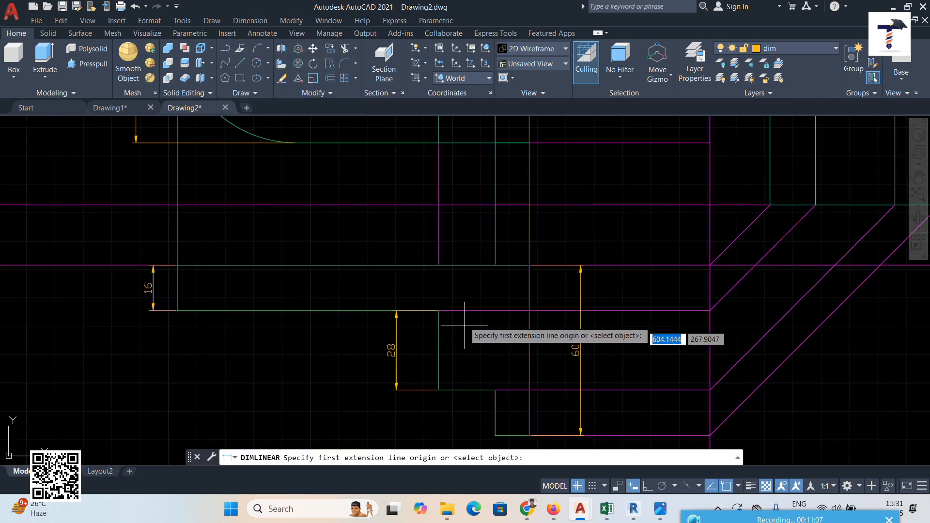
{"action": "scroll", "coordinate": [523, 334], "scroll_direction": "down", "scroll_amount": 2}
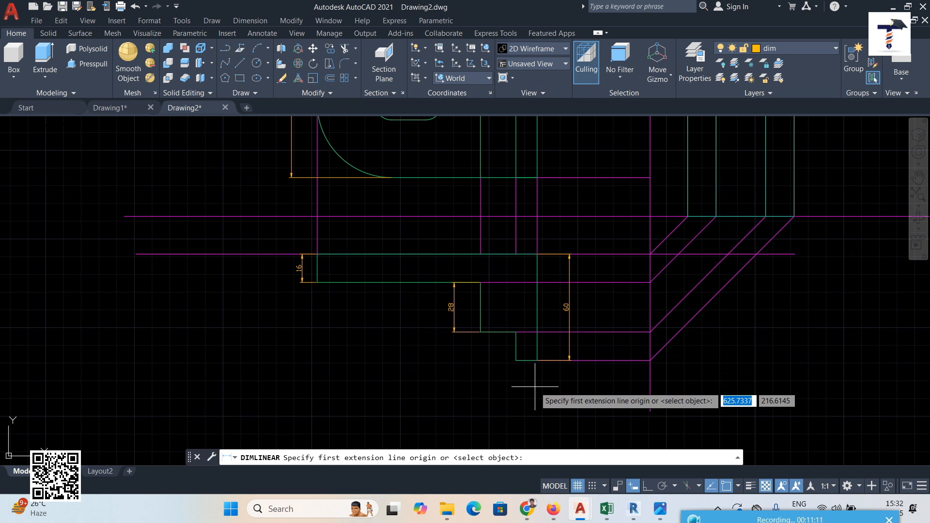
{"action": "left_click", "coordinate": [518, 344]}
{"action": "left_click", "coordinate": [517, 361]}
{"action": "left_click", "coordinate": [498, 356]}
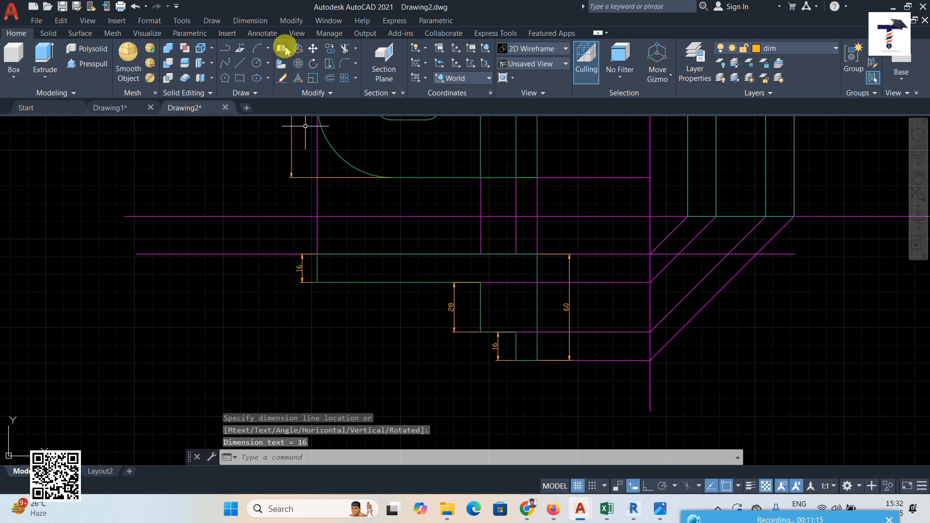
{"action": "type", "text": "l"}
{"action": "key", "text": "Return"}
{"action": "left_click", "coordinate": [536, 360]}
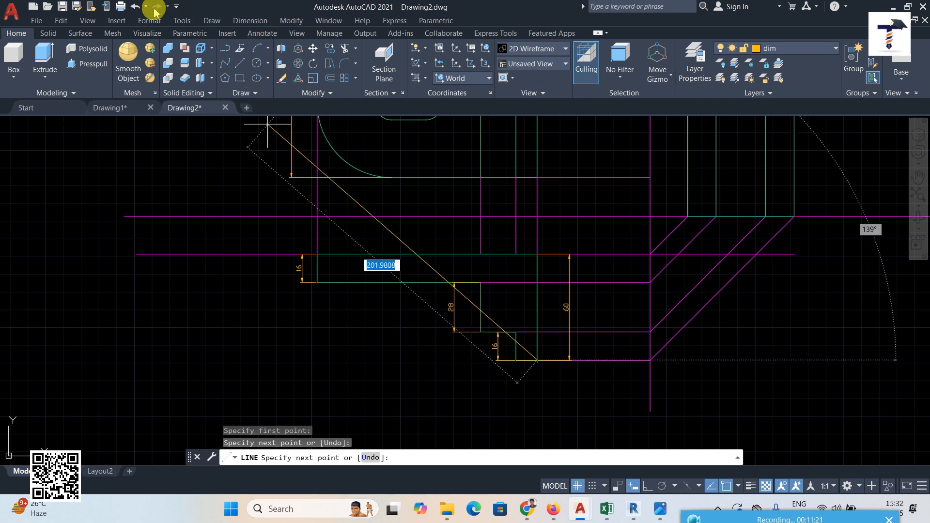
{"action": "left_click", "coordinate": [133, 8]}
Step: Add an aligned dimension below the lower view for the width of its lowest step
{"action": "left_click", "coordinate": [250, 21]}
{"action": "left_click", "coordinate": [254, 64]}
{"action": "left_click", "coordinate": [516, 360]}
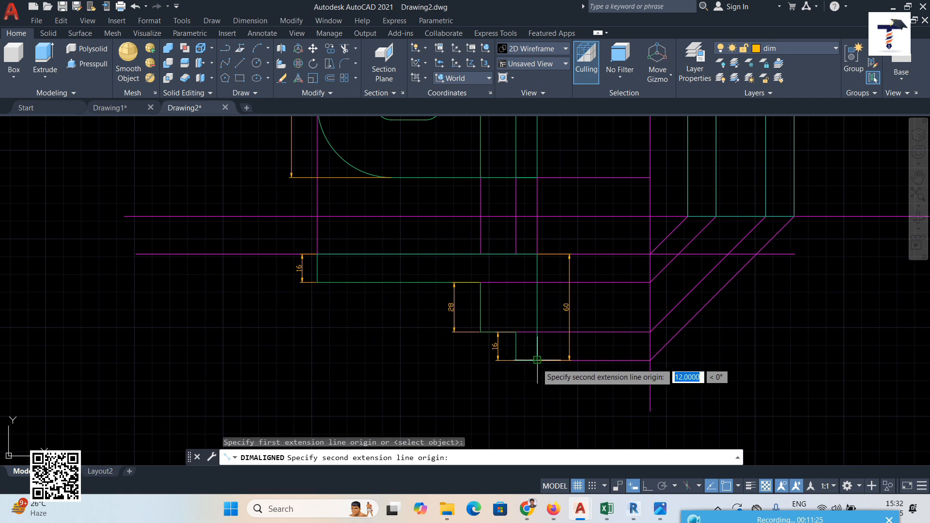
{"action": "left_click", "coordinate": [537, 360]}
{"action": "left_click", "coordinate": [529, 377]}
{"action": "scroll", "coordinate": [649, 361], "scroll_direction": "down", "scroll_amount": 2}
{"action": "middle_click_drag", "start_coordinate": [647, 364], "coordinate": [587, 387]}
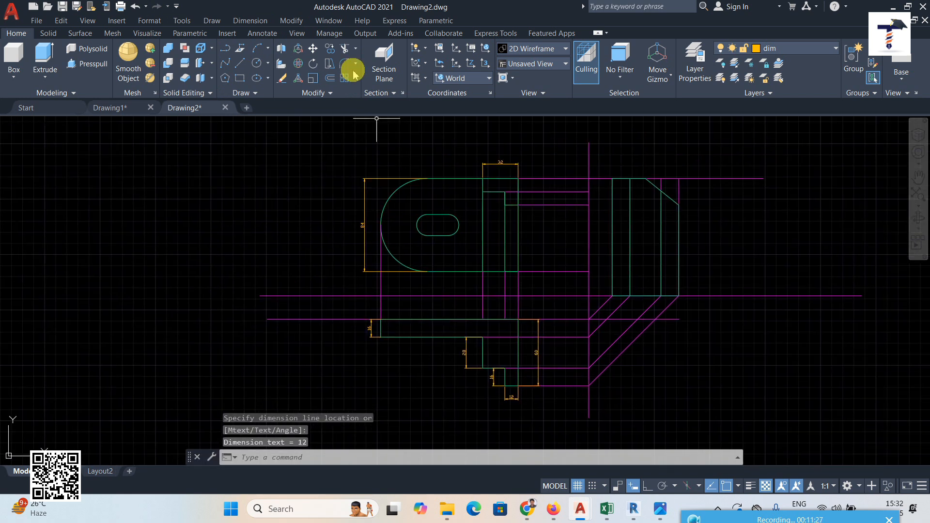
Step: Add a horizontal linear dimension above the side view for the width of its sloped corner
{"action": "left_click", "coordinate": [251, 22]}
{"action": "left_click", "coordinate": [258, 53]}
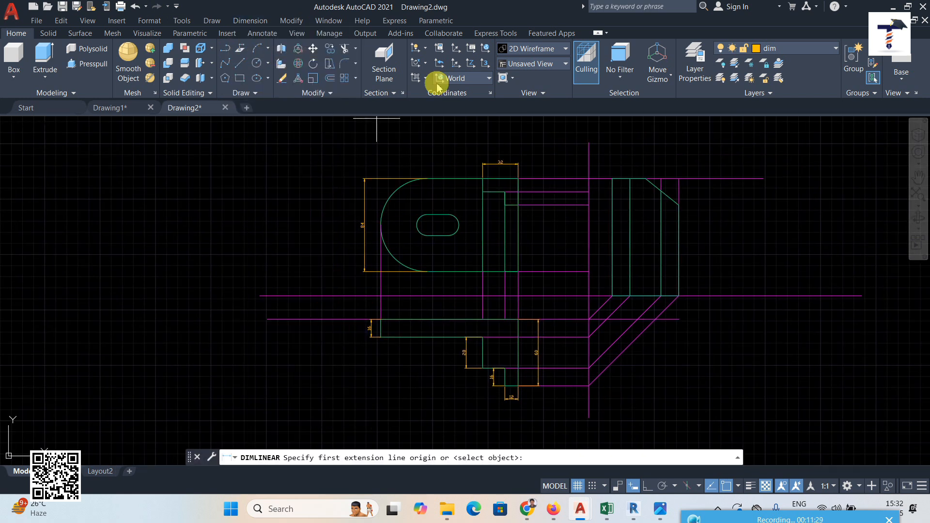
{"action": "left_click", "coordinate": [645, 179]}
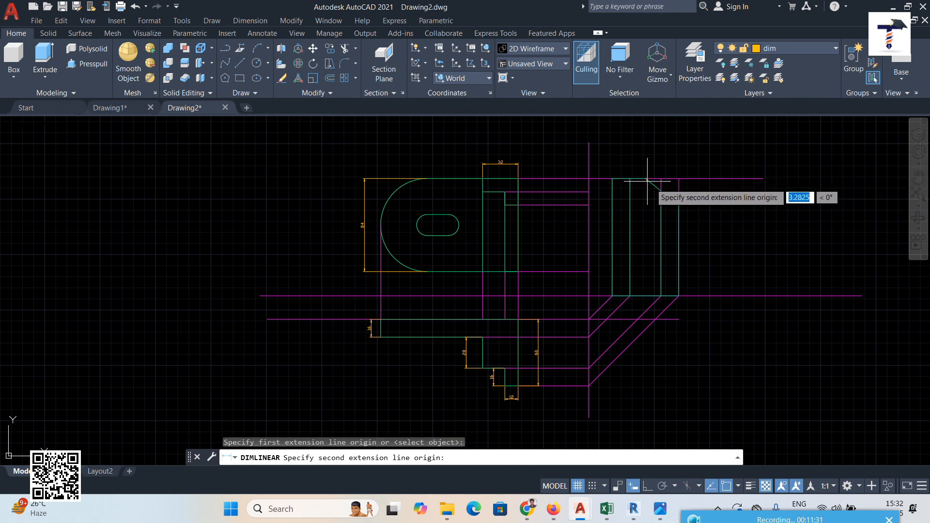
{"action": "left_click", "coordinate": [679, 204]}
{"action": "left_click", "coordinate": [651, 162]}
Step: Dimension the horizontal distance between the side view's two inner vertical edges, below its untrimmed lower edge
{"action": "left_click", "coordinate": [250, 20]}
{"action": "left_click", "coordinate": [259, 54]}
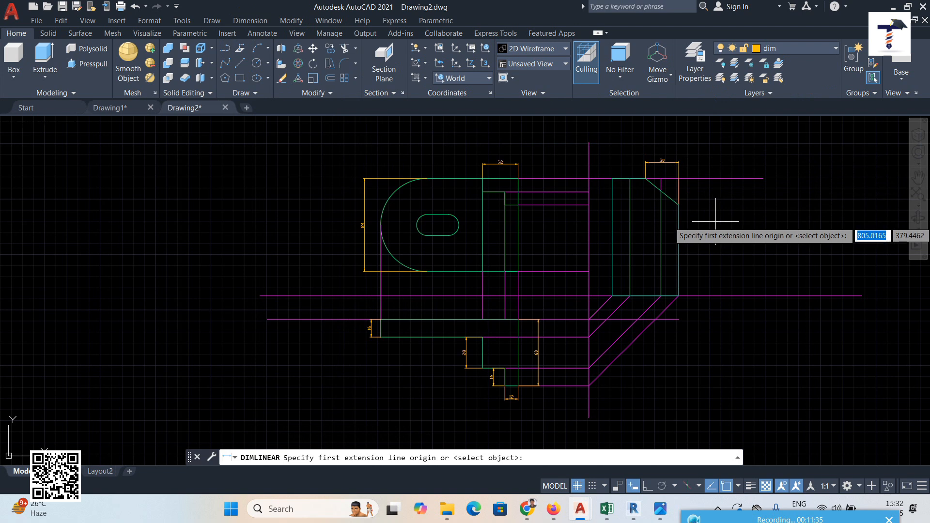
{"action": "left_click", "coordinate": [630, 296]}
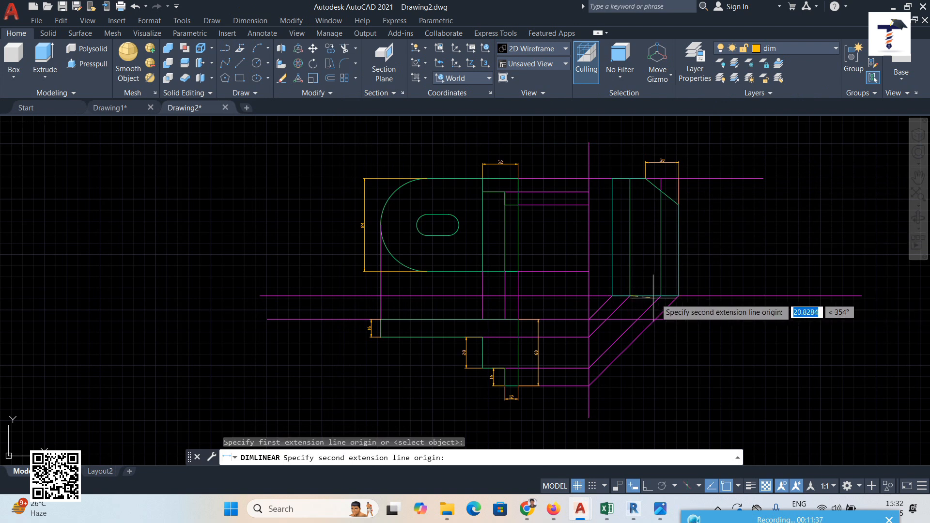
{"action": "left_click", "coordinate": [660, 295]}
{"action": "scroll", "coordinate": [657, 296], "scroll_direction": "up", "scroll_amount": 4}
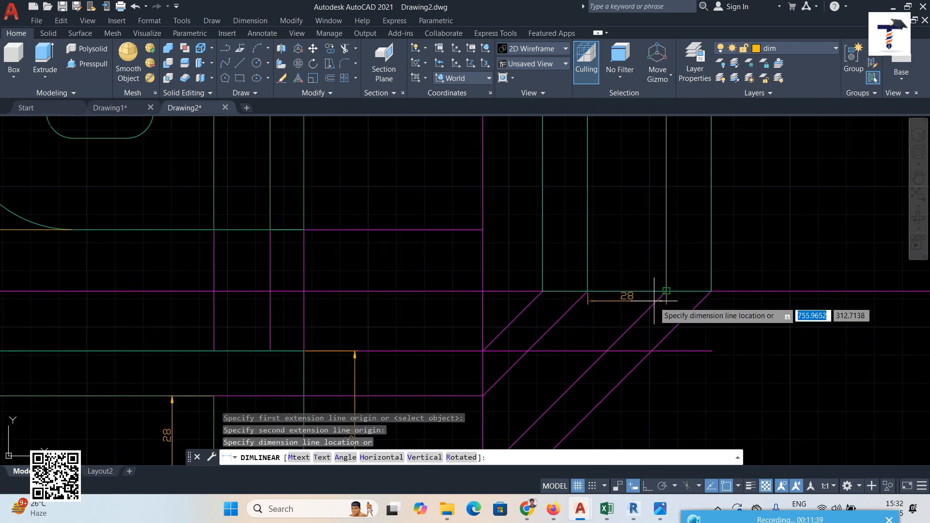
{"action": "left_click", "coordinate": [627, 306]}
{"action": "scroll", "coordinate": [649, 315], "scroll_direction": "down", "scroll_amount": 2}
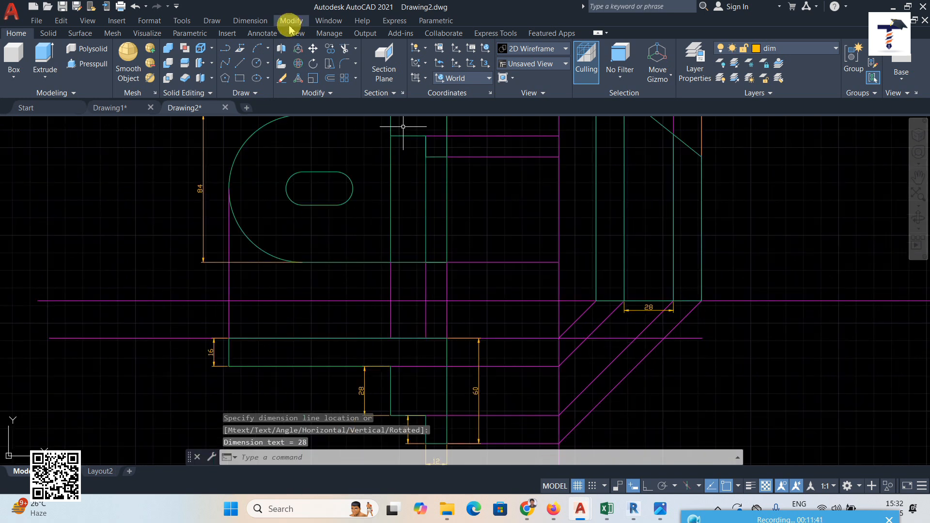
Step: Dimension the width of the side view's outer strip on the sloped-corner side, below its untrimmed lower edge
{"action": "left_click", "coordinate": [265, 24]}
{"action": "left_click", "coordinate": [264, 55]}
{"action": "left_click", "coordinate": [674, 301]}
{"action": "left_click", "coordinate": [700, 301]}
{"action": "left_click", "coordinate": [698, 314]}
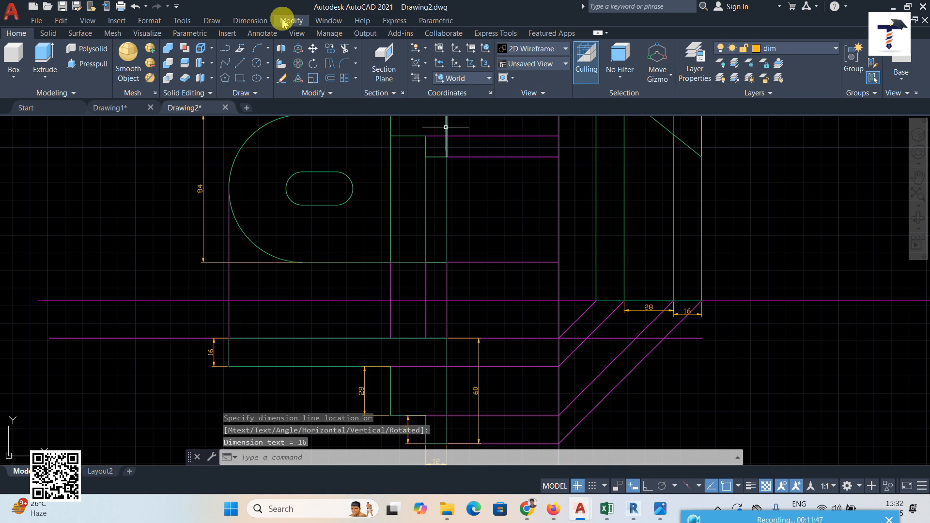
Step: Try to dimension the side view's vertical edge below the sloped corner, and undo it
{"action": "left_click", "coordinate": [250, 21]}
{"action": "left_click", "coordinate": [257, 55]}
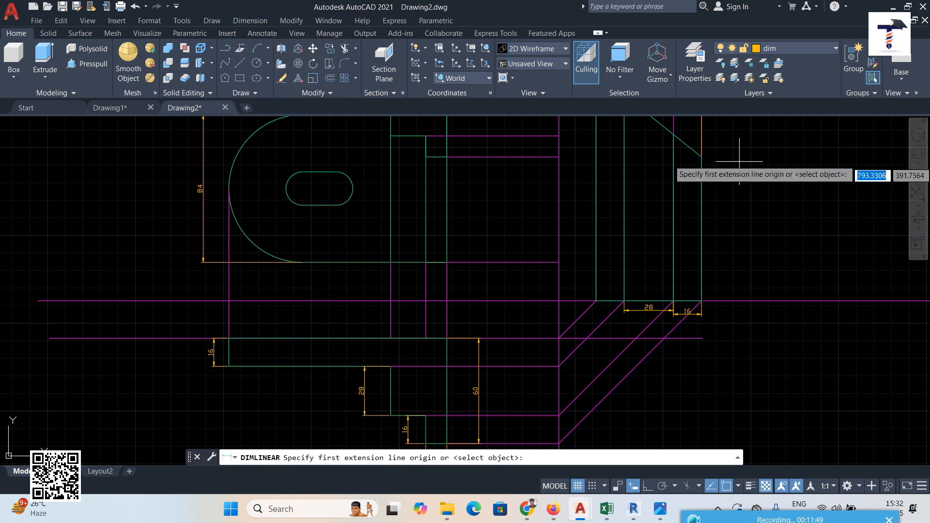
{"action": "left_click", "coordinate": [701, 156]}
{"action": "left_click", "coordinate": [701, 300]}
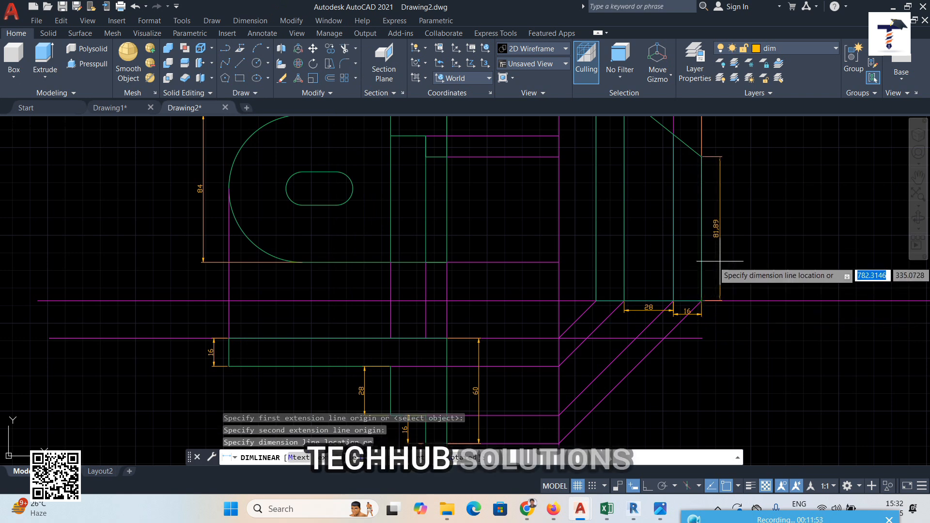
{"action": "left_click", "coordinate": [137, 11]}
{"action": "scroll", "coordinate": [646, 276], "scroll_direction": "down", "scroll_amount": 2}
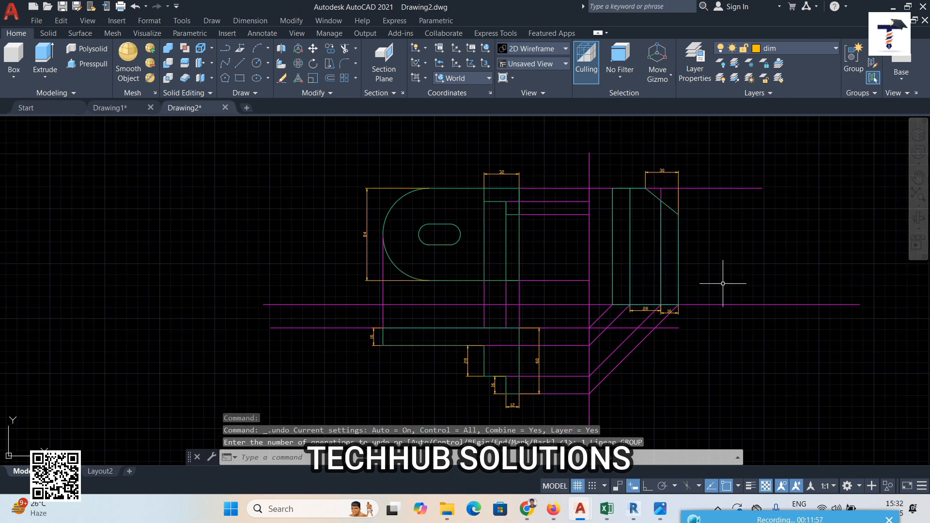
Step: Turn off the "p line" layer to preview the views without projection lines, and undo it
{"action": "left_click", "coordinate": [799, 50]}
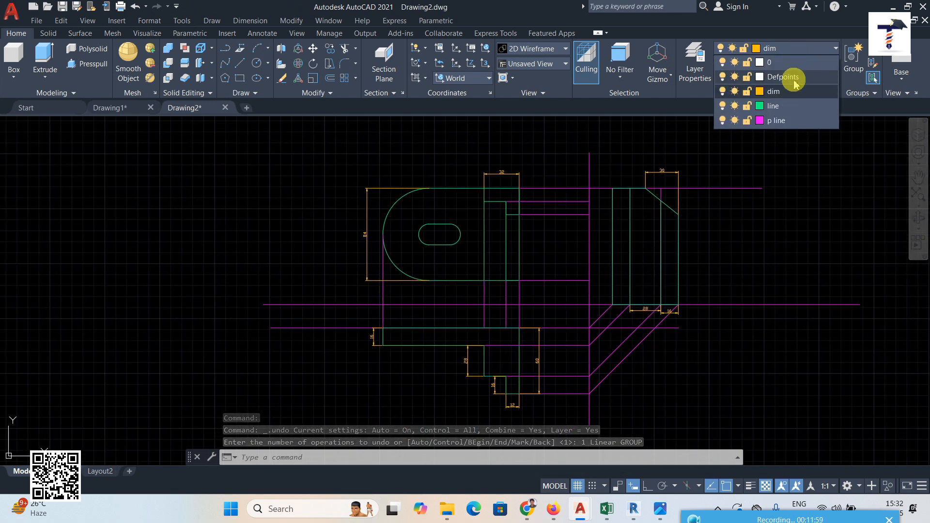
{"action": "left_click", "coordinate": [721, 120]}
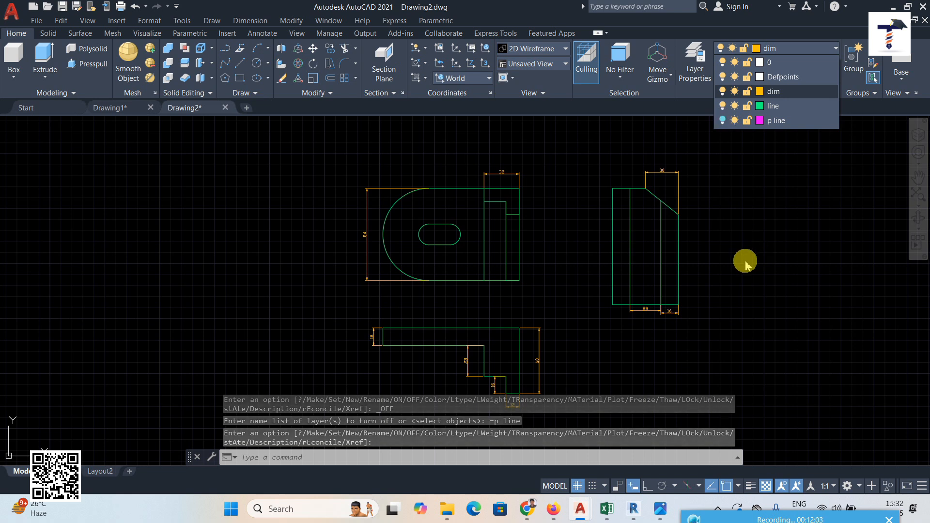
{"action": "left_click", "coordinate": [135, 10]}
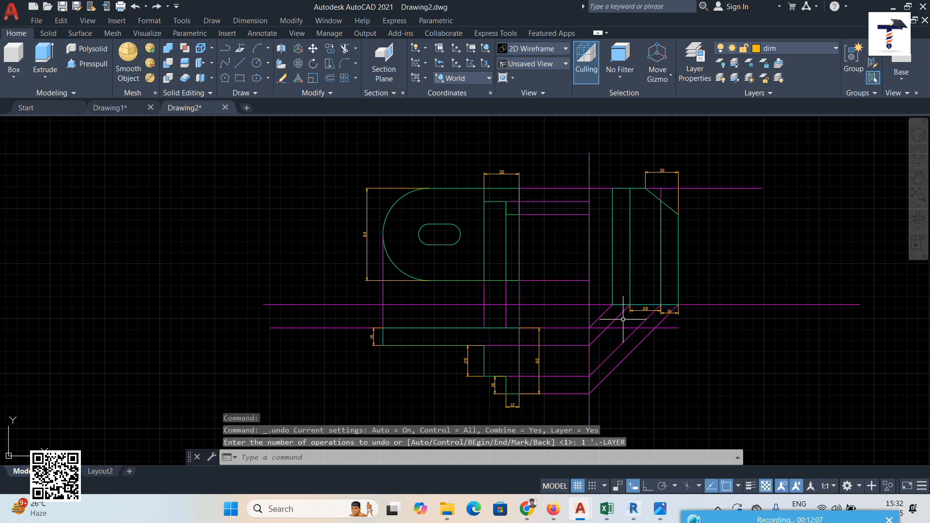
Step: Draw a horizontal line across the side view level with the slotted view's lower edge, and trim the side view's vertical edges below it
{"action": "left_click", "coordinate": [239, 63]}
{"action": "left_click", "coordinate": [588, 280]}
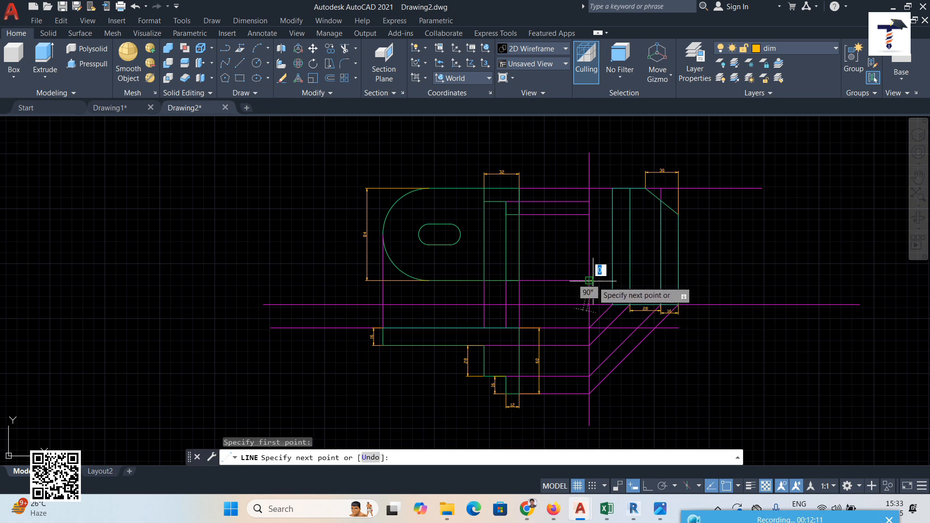
{"action": "left_click", "coordinate": [678, 279]}
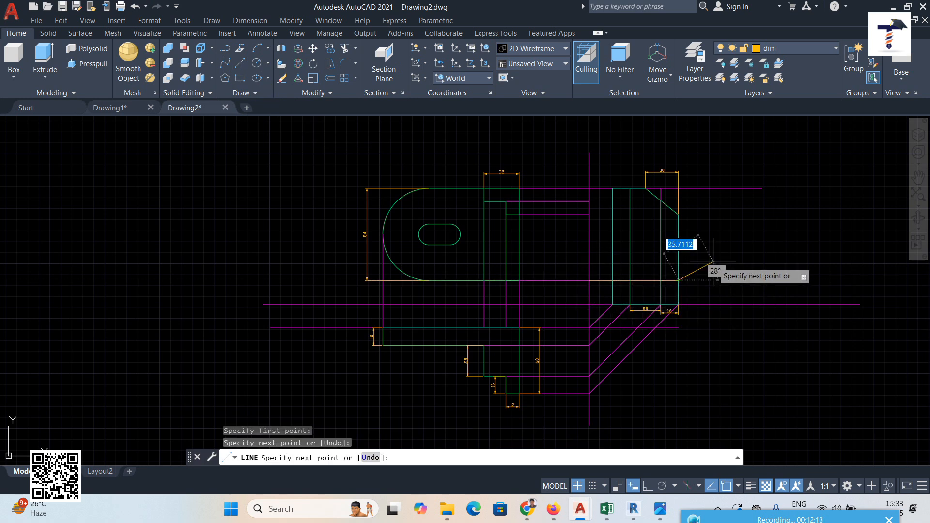
{"action": "right_click", "coordinate": [713, 261]}
{"action": "left_click", "coordinate": [718, 268]}
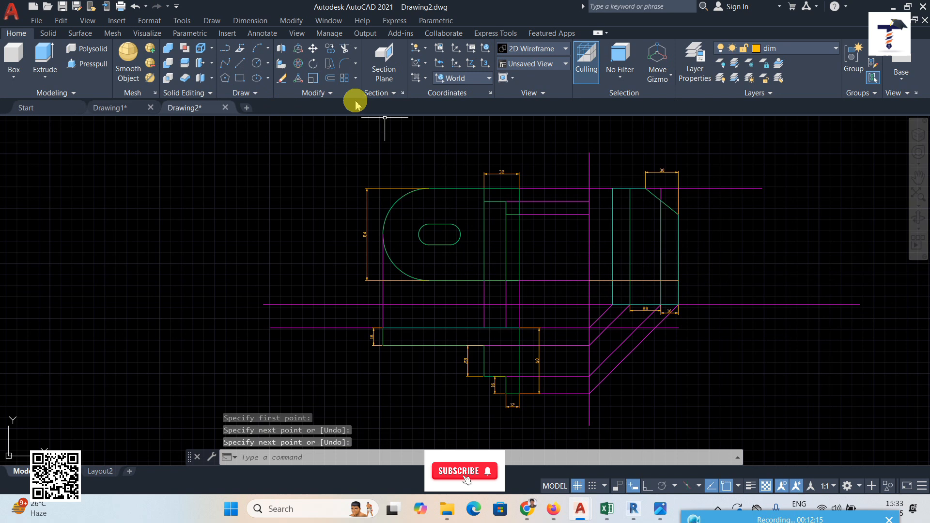
{"action": "left_click", "coordinate": [345, 48]}
{"action": "left_click_drag", "start_coordinate": [700, 296], "coordinate": [607, 292]}
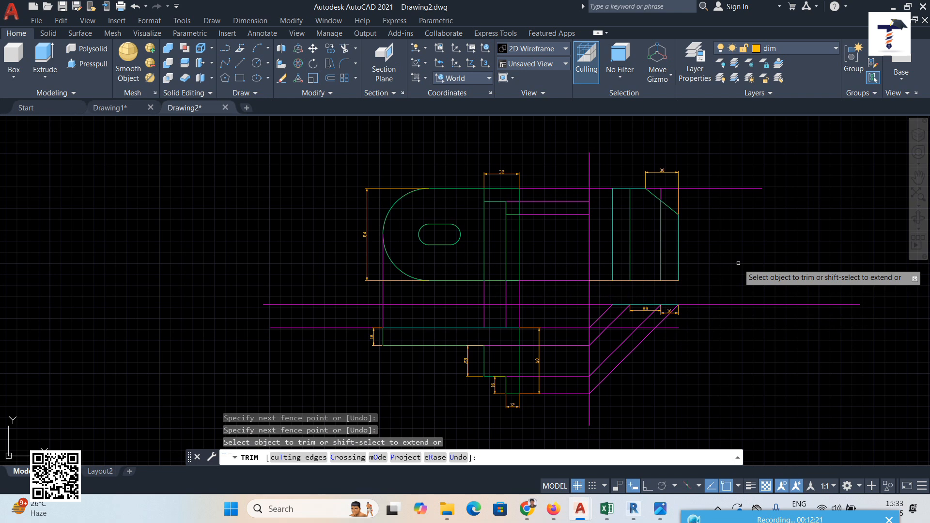
Step: Add a horizontal linear dimension between the side view's inner vertical edges, just below its new lower edge
{"action": "left_click", "coordinate": [250, 20]}
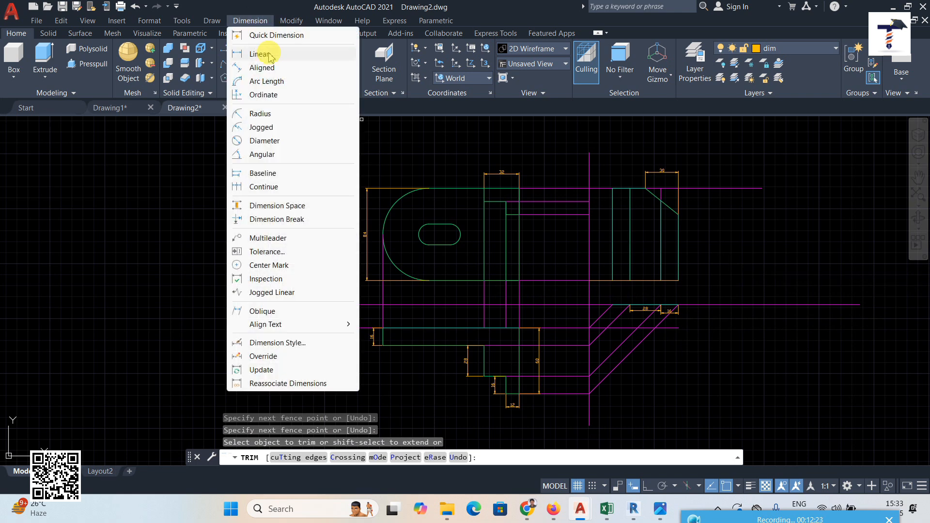
{"action": "left_click", "coordinate": [262, 54]}
{"action": "scroll", "coordinate": [652, 280], "scroll_direction": "up", "scroll_amount": 2}
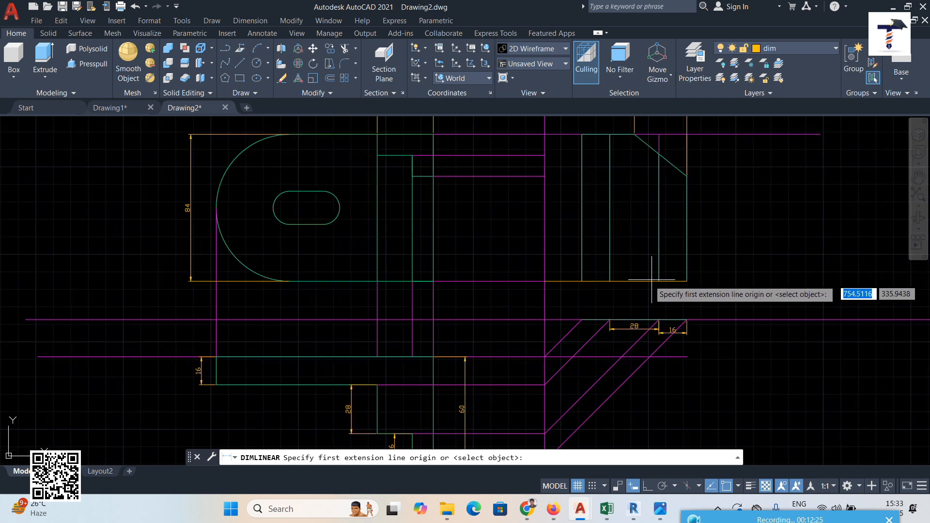
{"action": "left_click", "coordinate": [610, 281]}
{"action": "left_click", "coordinate": [658, 281]}
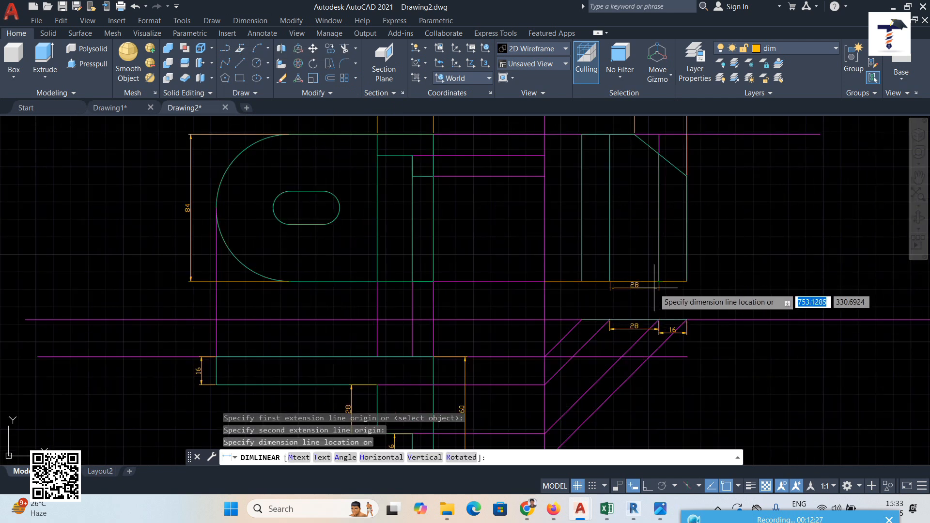
{"action": "left_click", "coordinate": [646, 292]}
Step: Add a horizontal linear dimension for the side view's outer strip beneath the sloped corner, below the new lower edge
{"action": "left_click", "coordinate": [249, 22]}
{"action": "left_click", "coordinate": [260, 54]}
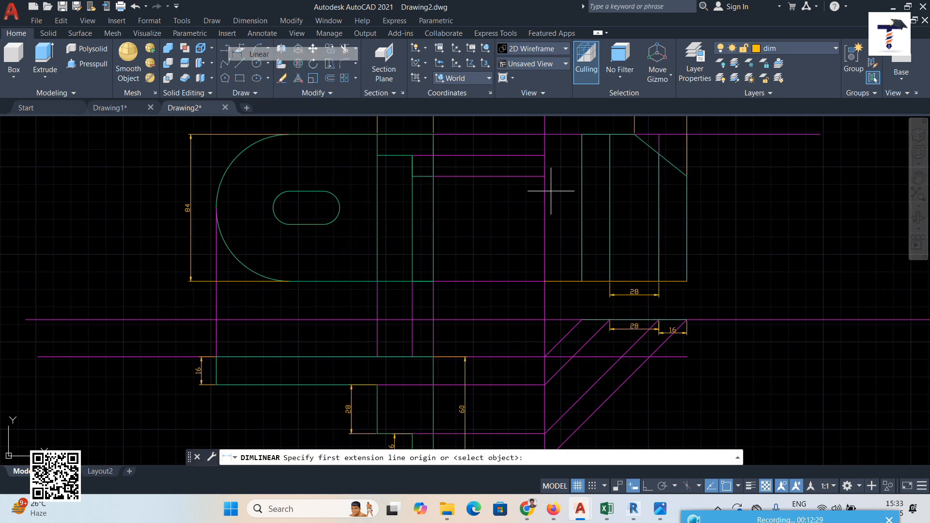
{"action": "left_click", "coordinate": [660, 281]}
{"action": "left_click", "coordinate": [686, 280]}
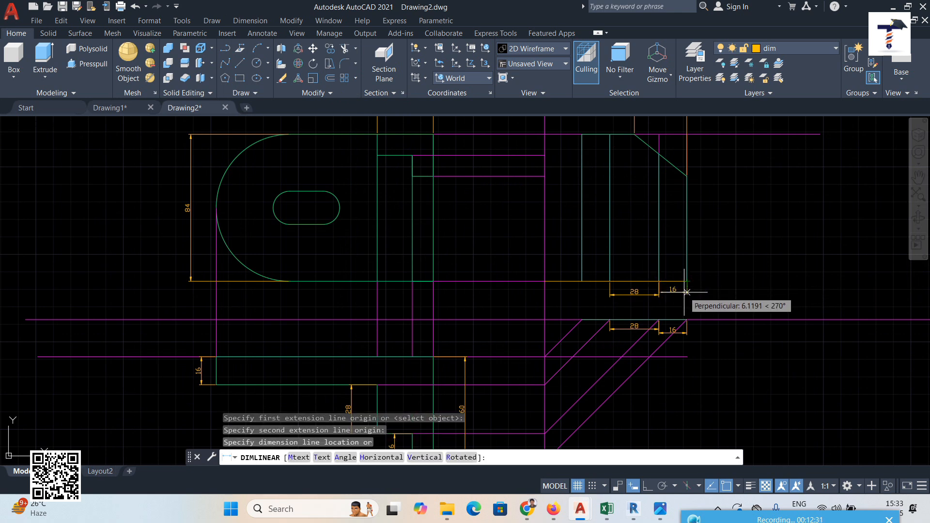
{"action": "left_click", "coordinate": [707, 293]}
Step: Delete the two old horizontal dimensions attached to the side view's former lower edge
{"action": "mouse_move", "coordinate": [634, 326]}
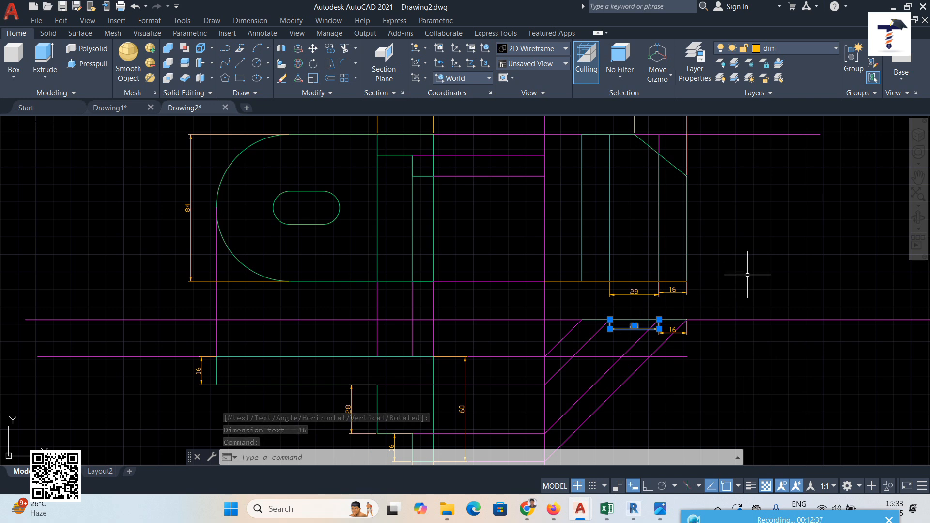
{"action": "key", "text": "Delete"}
{"action": "left_click", "coordinate": [685, 331]}
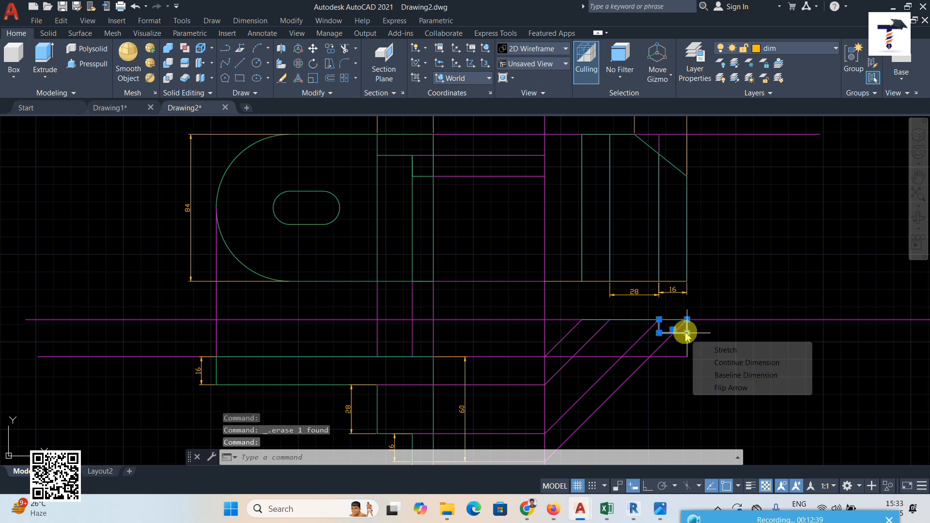
{"action": "key", "text": "Delete"}
Step: Delete the two leftover line segments of the side view's former lower edge, on the horizontal projection line
{"action": "scroll", "coordinate": [634, 311], "scroll_direction": "down", "scroll_amount": 2}
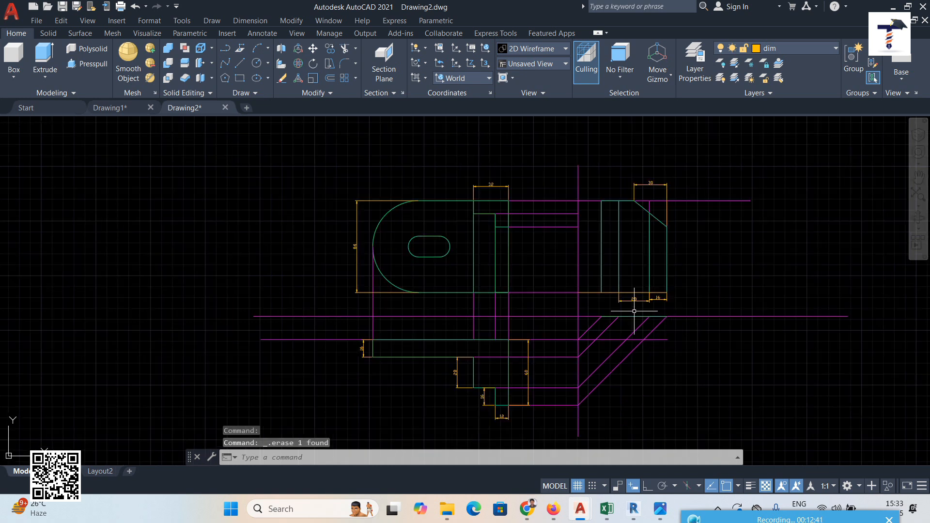
{"action": "middle_click_drag", "start_coordinate": [651, 327], "coordinate": [647, 348]}
{"action": "left_click", "coordinate": [634, 341]}
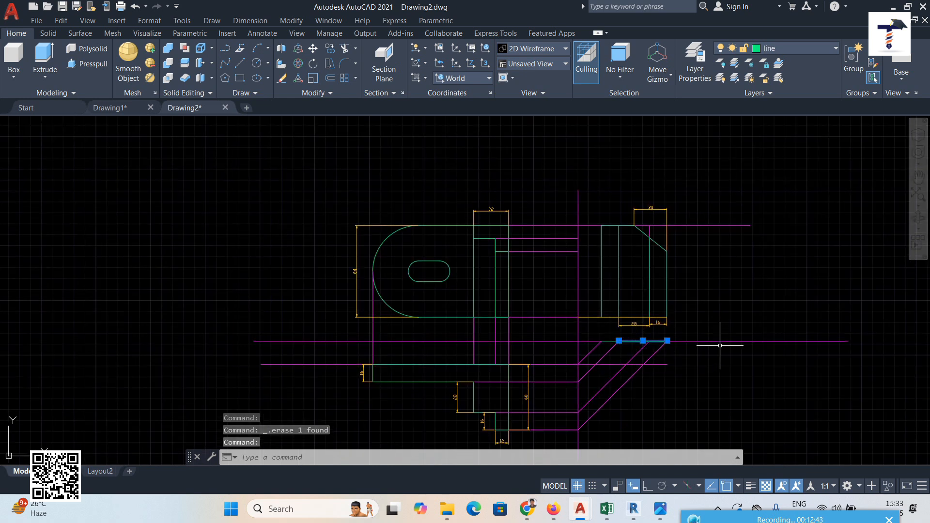
{"action": "key", "text": "Delete"}
{"action": "left_click", "coordinate": [610, 341]}
{"action": "key", "text": "Delete"}
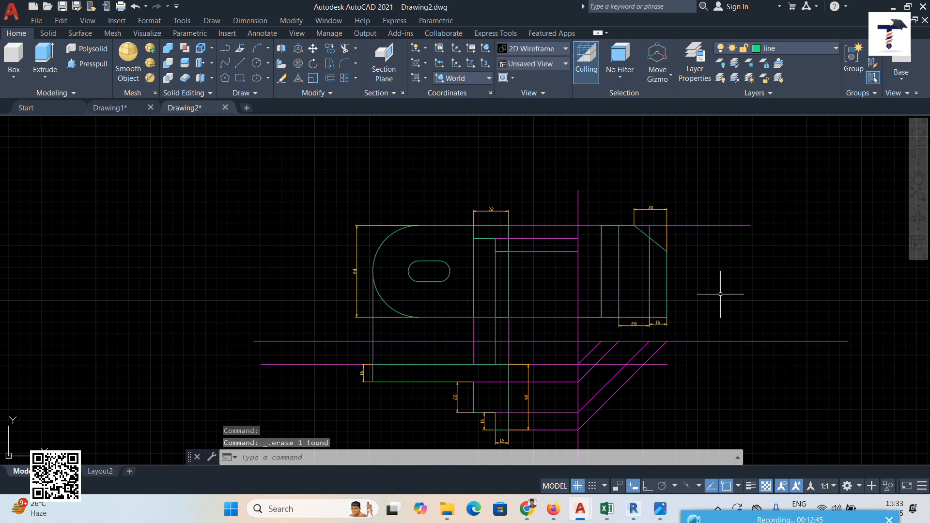
Step: Add a vertical linear dimension for the side view's outer edge beneath the sloped corner, placed just outside the view
{"action": "left_click", "coordinate": [250, 20]}
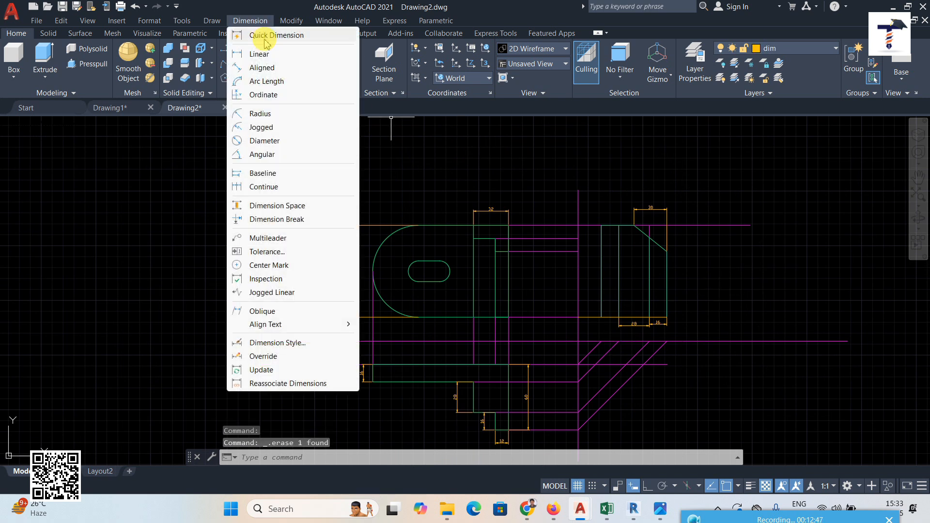
{"action": "left_click", "coordinate": [262, 50]}
{"action": "left_click", "coordinate": [667, 251]}
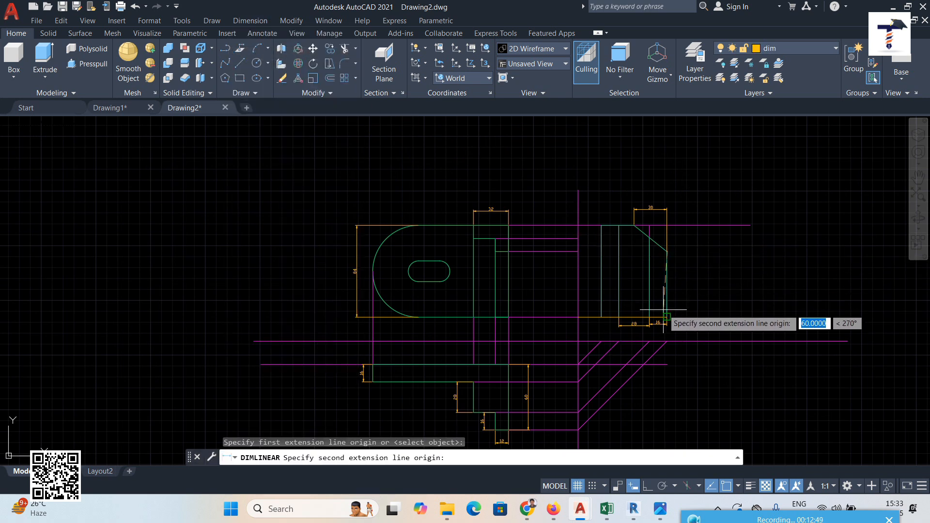
{"action": "left_click", "coordinate": [667, 317]}
{"action": "left_click", "coordinate": [677, 310]}
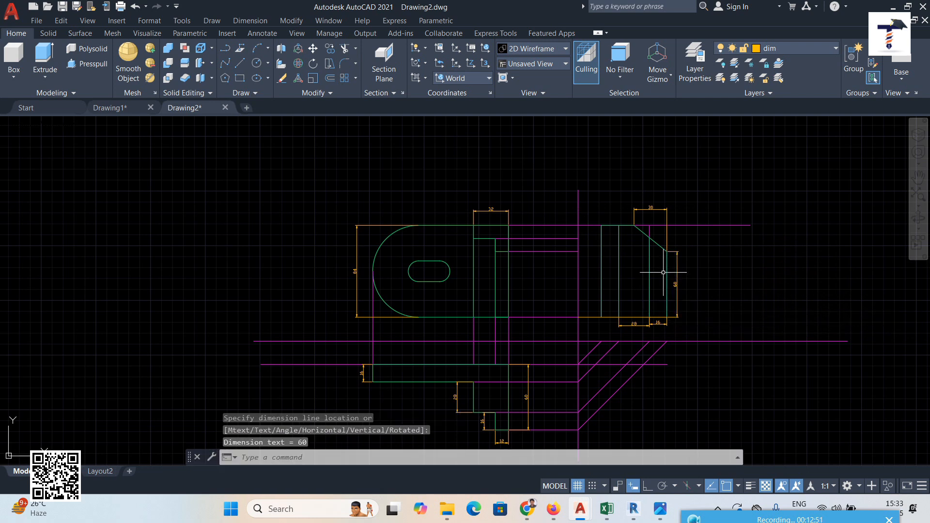
{"action": "scroll", "coordinate": [691, 272], "scroll_direction": "up", "scroll_amount": 2}
{"action": "scroll", "coordinate": [712, 274], "scroll_direction": "down", "scroll_amount": 3}
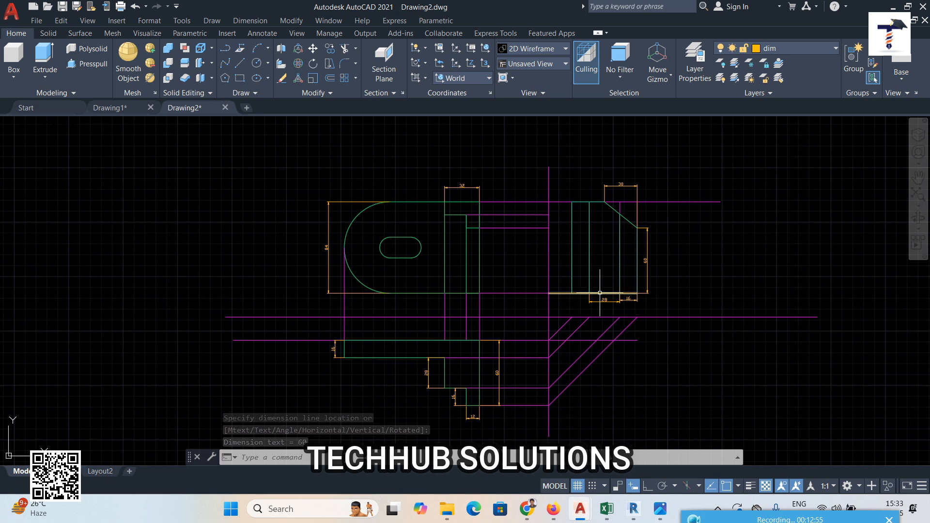
Step: Draw the side view's lower edge on layer "line", spanning from its inner lower corner to its outer lower corner
{"action": "left_click", "coordinate": [240, 63]}
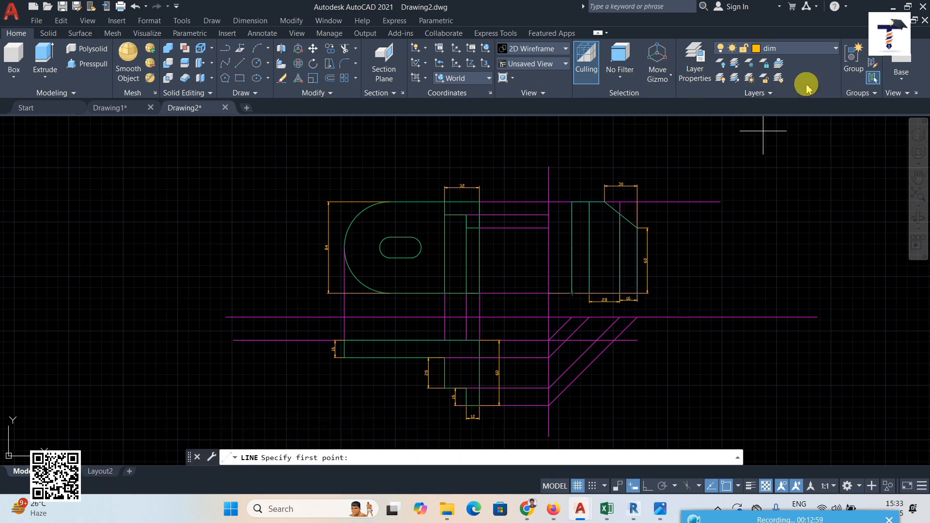
{"action": "left_click", "coordinate": [801, 48]}
{"action": "left_click", "coordinate": [785, 107]}
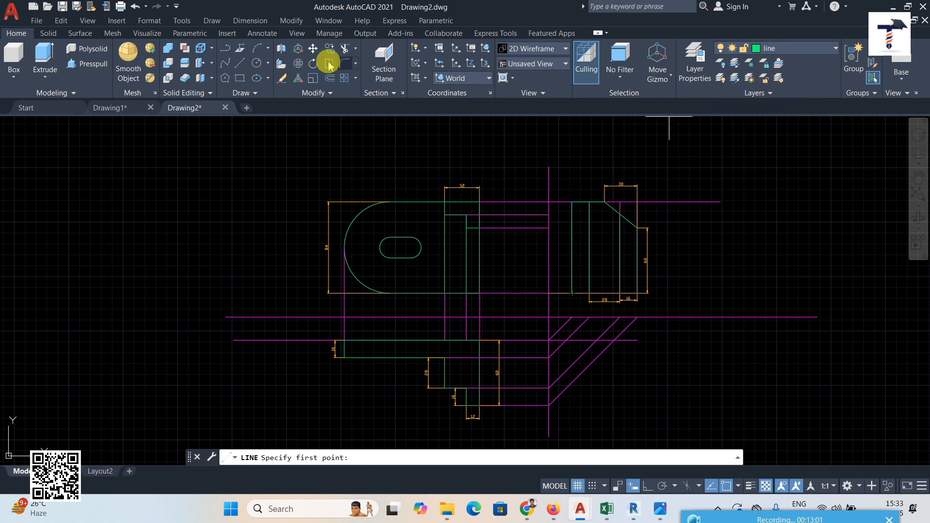
{"action": "left_click", "coordinate": [246, 63]}
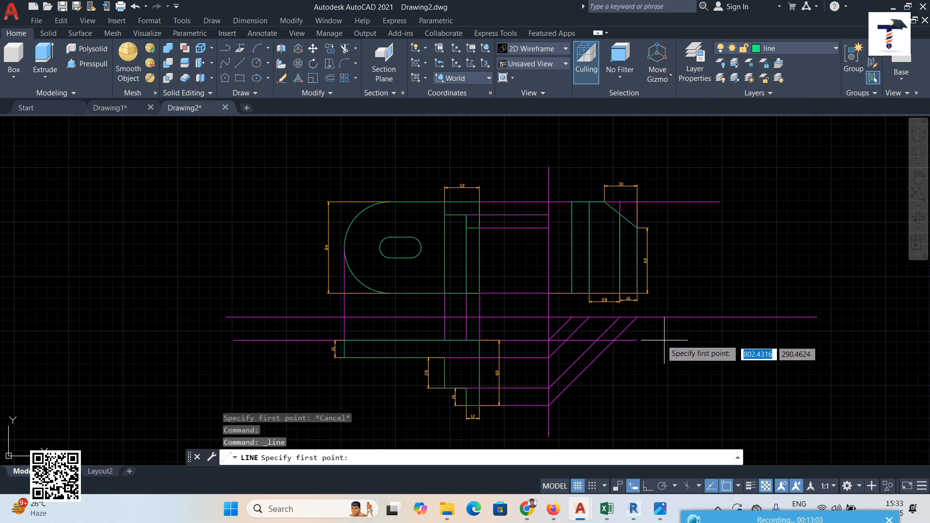
{"action": "left_click", "coordinate": [572, 293]}
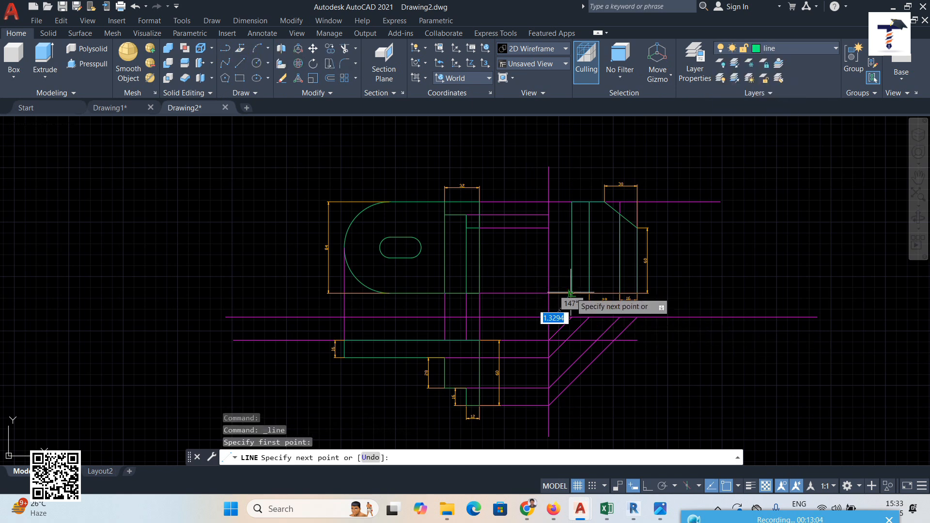
{"action": "left_click", "coordinate": [637, 293]}
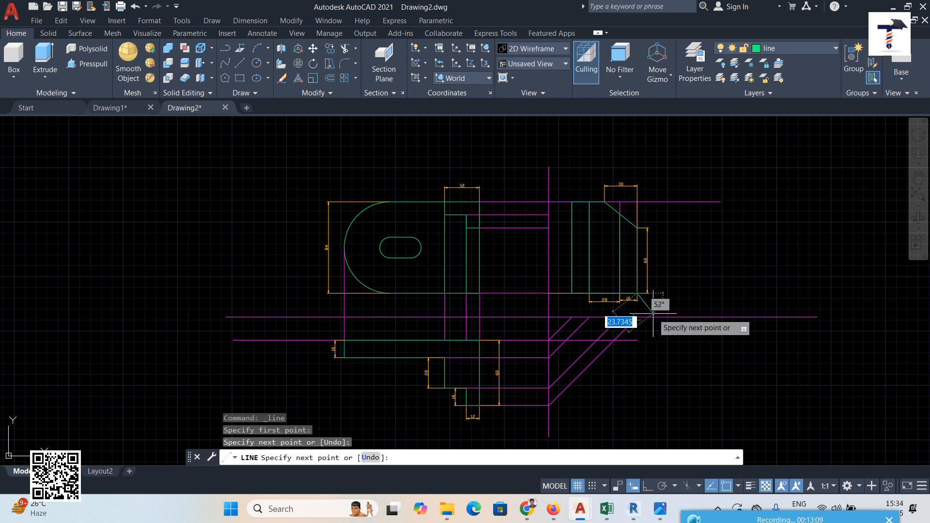
{"action": "right_click", "coordinate": [712, 276]}
{"action": "left_click", "coordinate": [727, 277]}
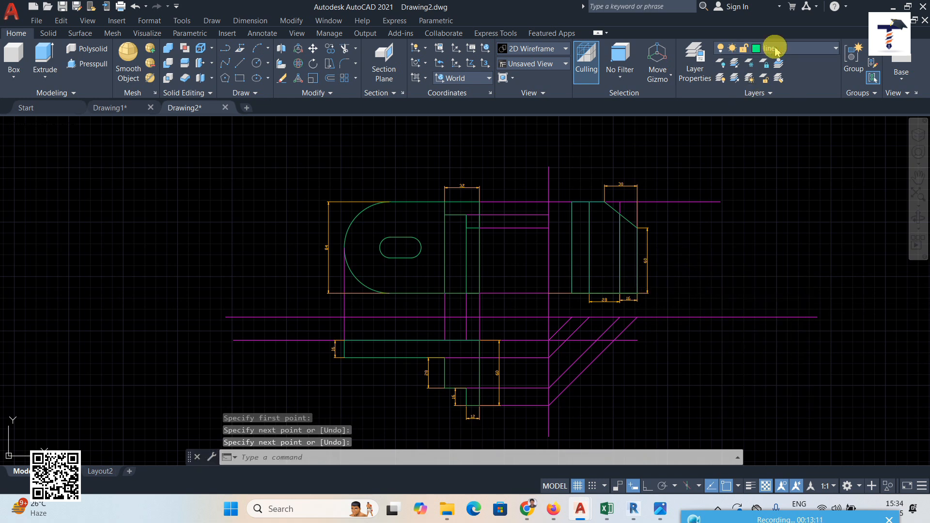
Step: Turn off layer "p line" and delete the stray "dim" layer line running along and past the side view's lower edge
{"action": "left_click", "coordinate": [775, 48]}
{"action": "left_click", "coordinate": [722, 120]}
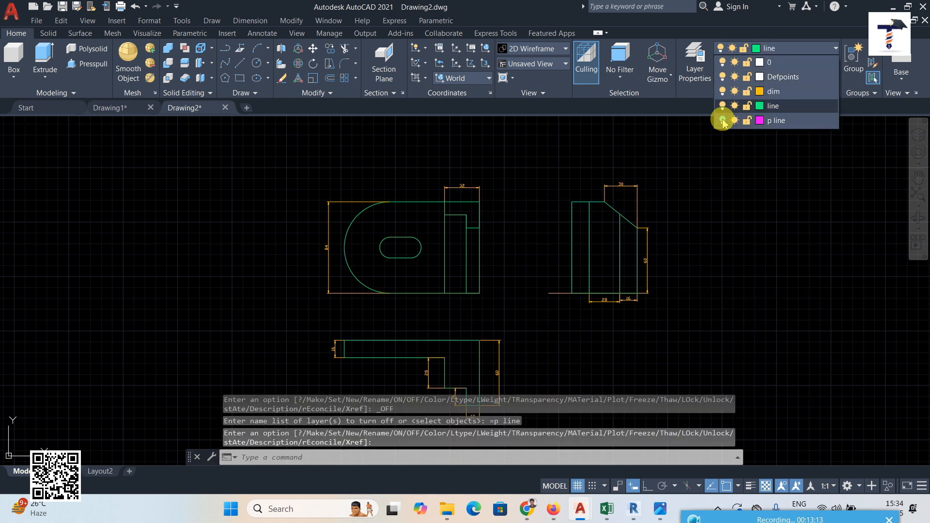
{"action": "left_click", "coordinate": [554, 292]}
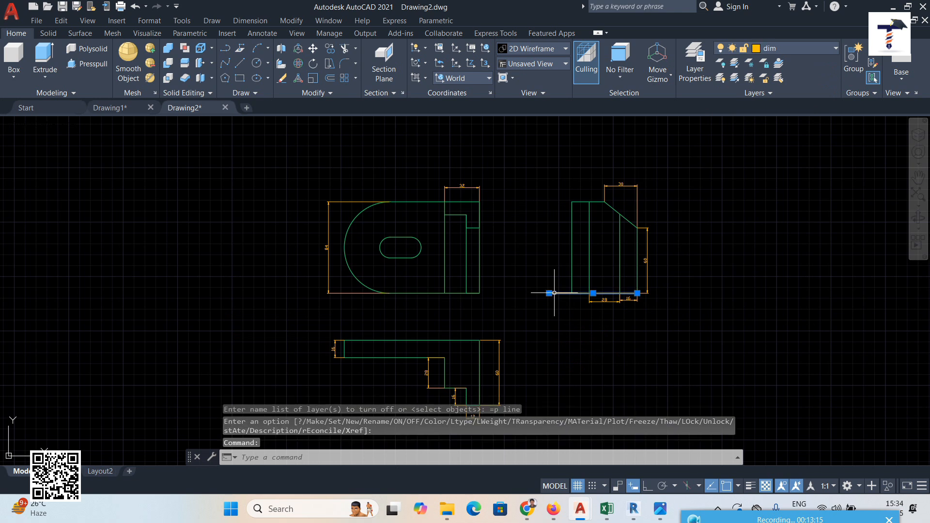
{"action": "key", "text": "Delete"}
{"action": "scroll", "coordinate": [653, 319], "scroll_direction": "down", "scroll_amount": 3}
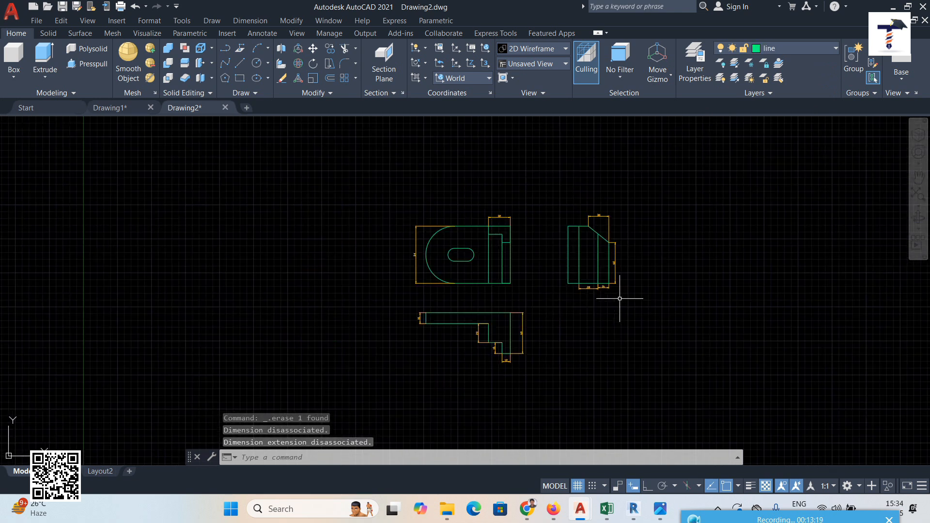
{"action": "scroll", "coordinate": [588, 290], "scroll_direction": "up", "scroll_amount": 2}
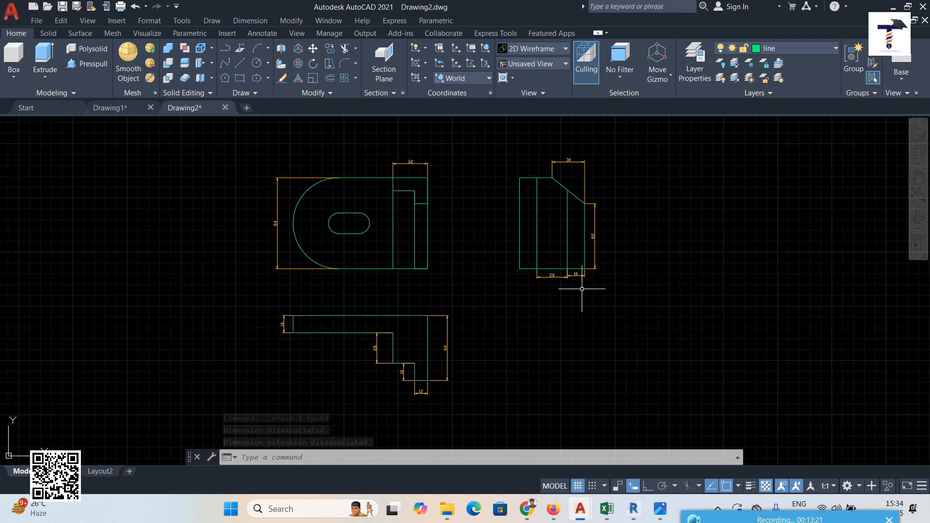
{"action": "scroll", "coordinate": [489, 270], "scroll_direction": "down", "scroll_amount": 2}
{"action": "scroll", "coordinate": [369, 238], "scroll_direction": "up", "scroll_amount": 2}
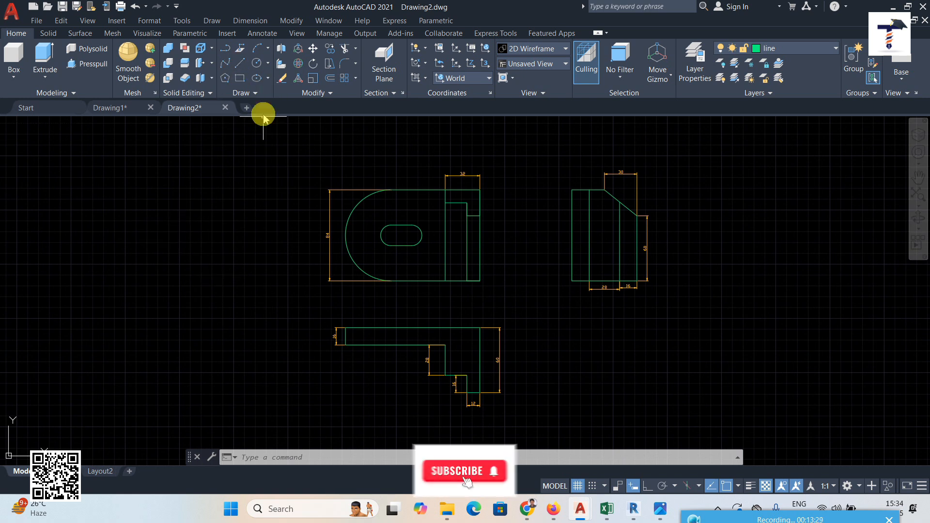
Step: Draw a long vertical line on layer "p line" beside the slotted view's rounded end, with Ortho on
{"action": "left_click", "coordinate": [239, 63]}
{"action": "left_click", "coordinate": [279, 156]}
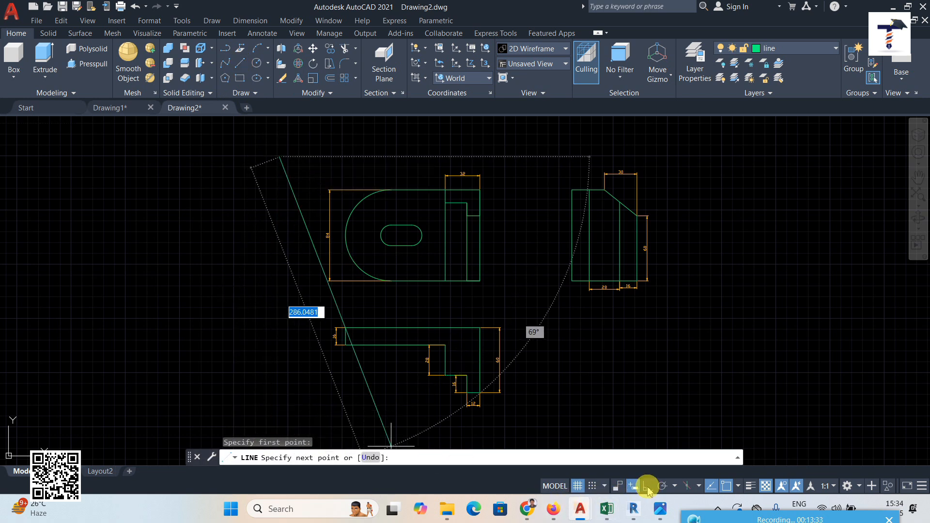
{"action": "left_click", "coordinate": [804, 48]}
{"action": "left_click", "coordinate": [777, 121]}
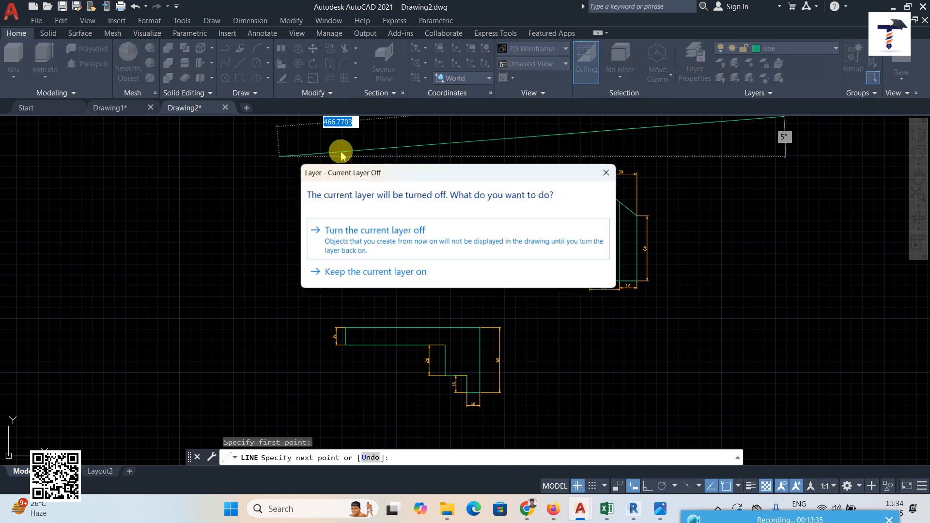
{"action": "left_click", "coordinate": [388, 243]}
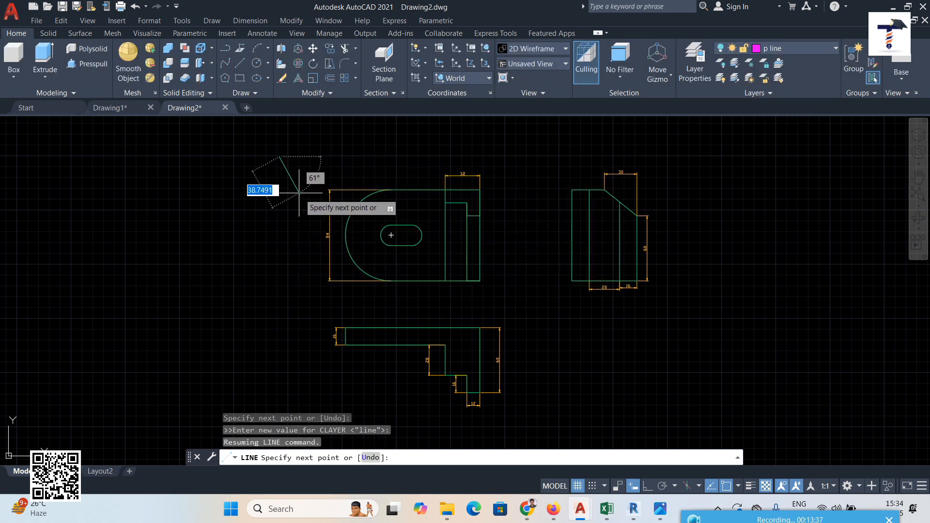
{"action": "left_click", "coordinate": [649, 487]}
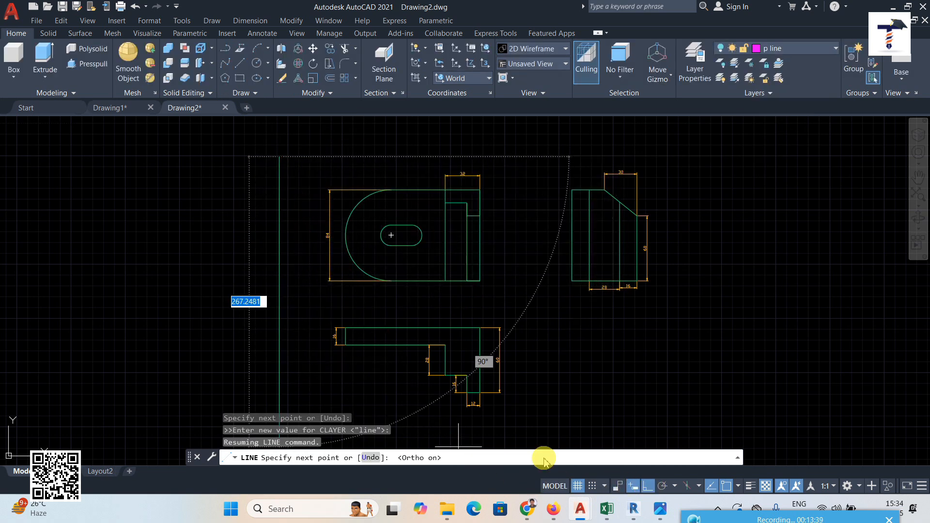
{"action": "middle_click_drag", "start_coordinate": [315, 383], "coordinate": [336, 339]}
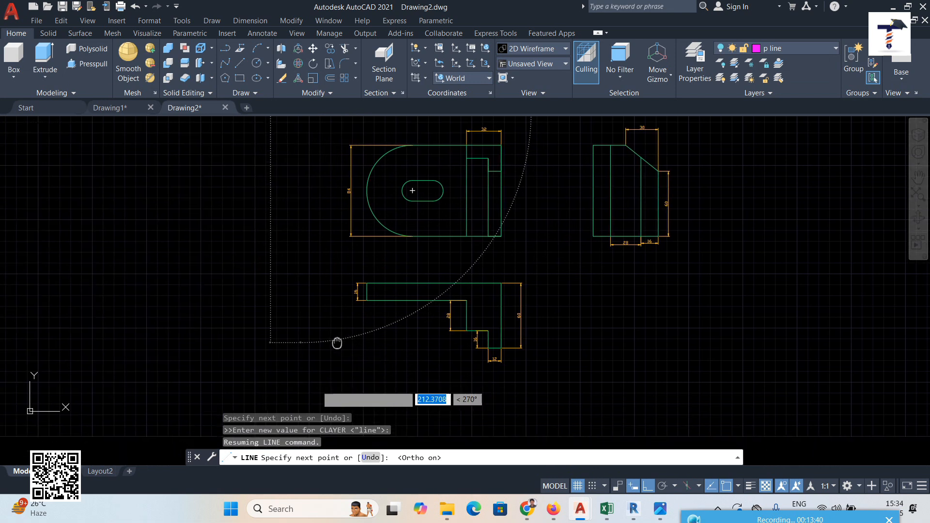
{"action": "right_click", "coordinate": [313, 371]}
{"action": "left_click", "coordinate": [332, 238]}
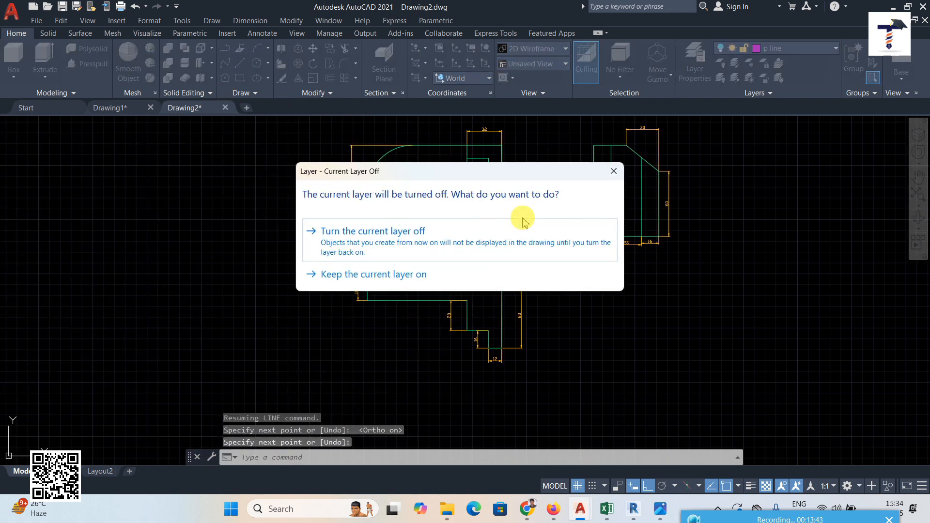
Step: Turn layer "p line" back on
{"action": "left_click", "coordinate": [606, 172]}
{"action": "left_click", "coordinate": [785, 51]}
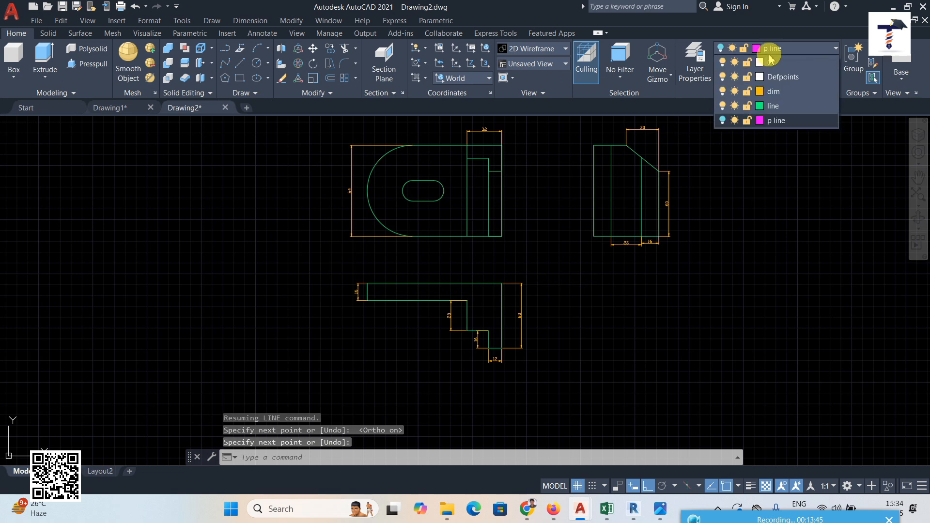
{"action": "left_click", "coordinate": [722, 120]}
{"action": "scroll", "coordinate": [652, 279], "scroll_direction": "down", "scroll_amount": 2}
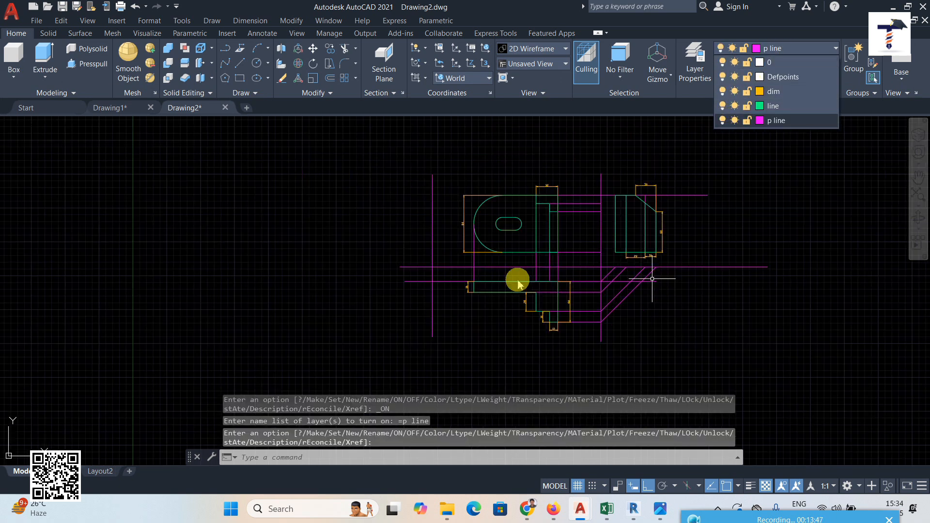
Step: Draw a horizontal projection line from the stepped view's upper outer corner to the new vertical line
{"action": "left_click", "coordinate": [245, 63]}
{"action": "left_click", "coordinate": [239, 62]}
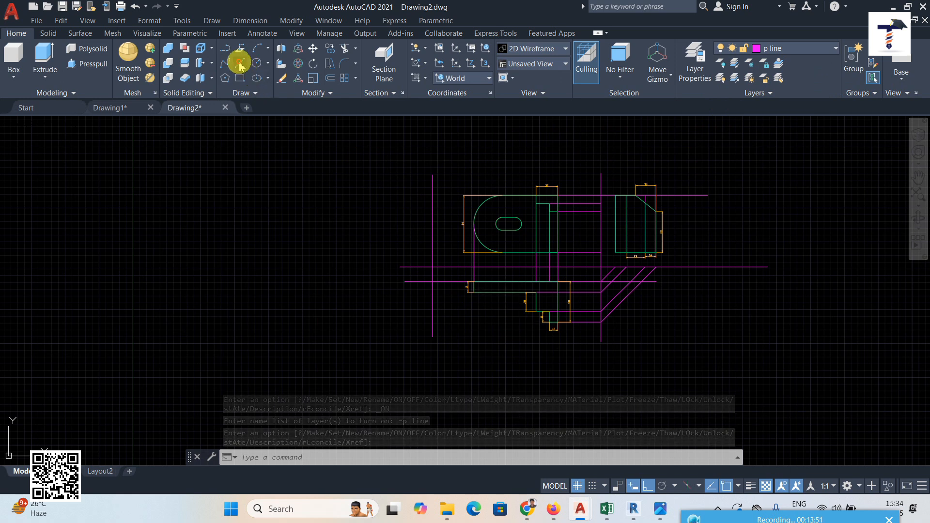
{"action": "scroll", "coordinate": [499, 276], "scroll_direction": "up", "scroll_amount": 2}
{"action": "left_click", "coordinate": [458, 283]}
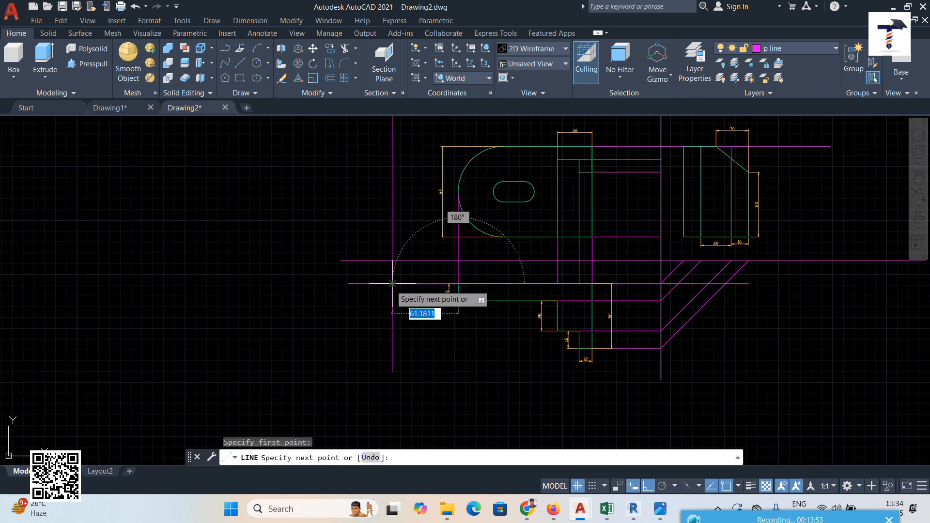
{"action": "left_click", "coordinate": [393, 284]}
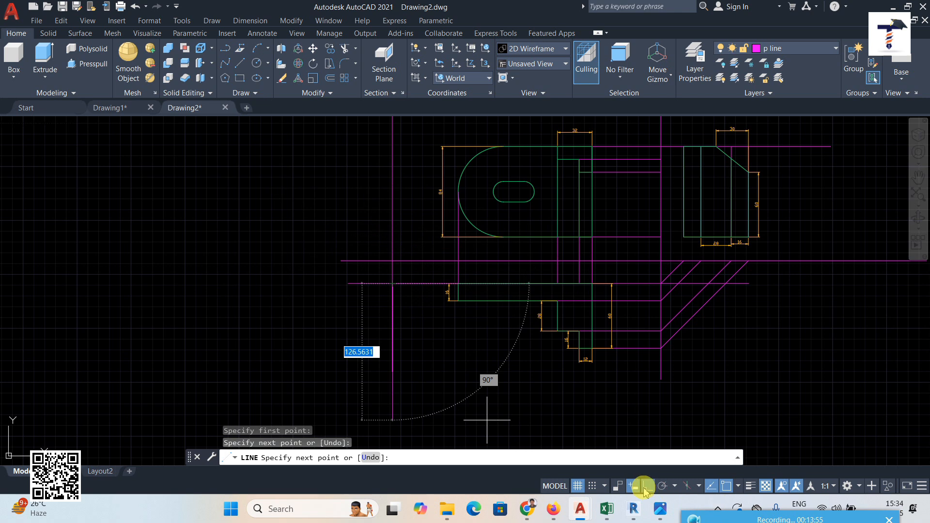
Step: Continue from the vertical line's intersection with a projection line 200 long at 135°, with Ortho off, and finish it
{"action": "left_click", "coordinate": [644, 489]}
{"action": "middle_click_drag", "start_coordinate": [224, 151], "coordinate": [232, 246]}
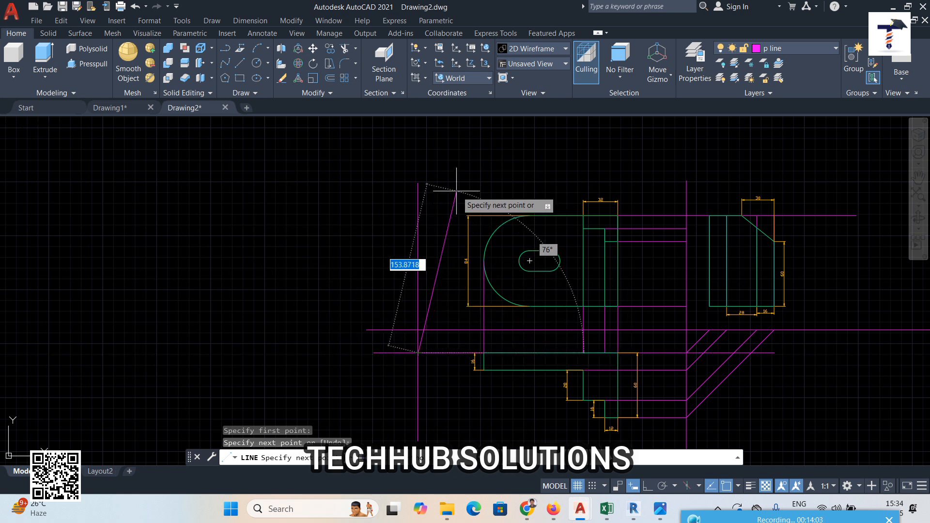
{"action": "key", "text": "F8"}
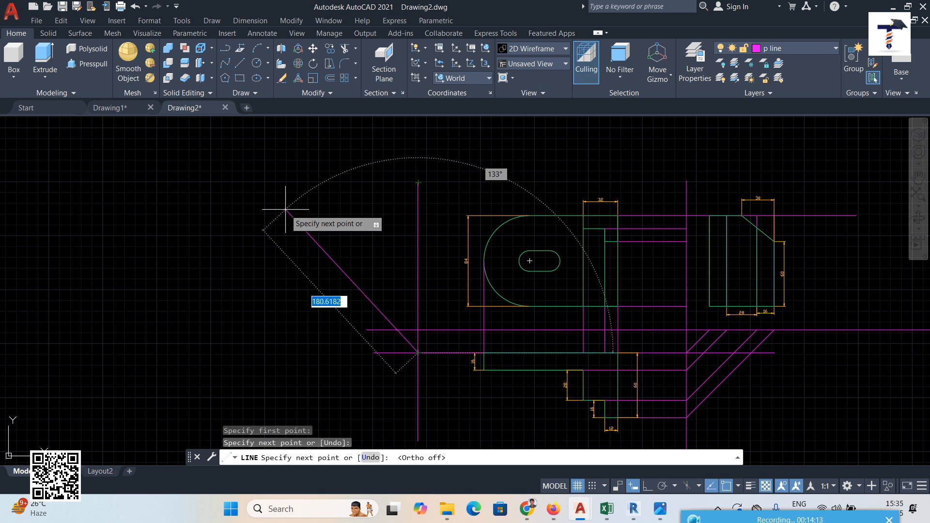
{"action": "type", "text": "200"}
{"action": "key", "text": "Tab"}
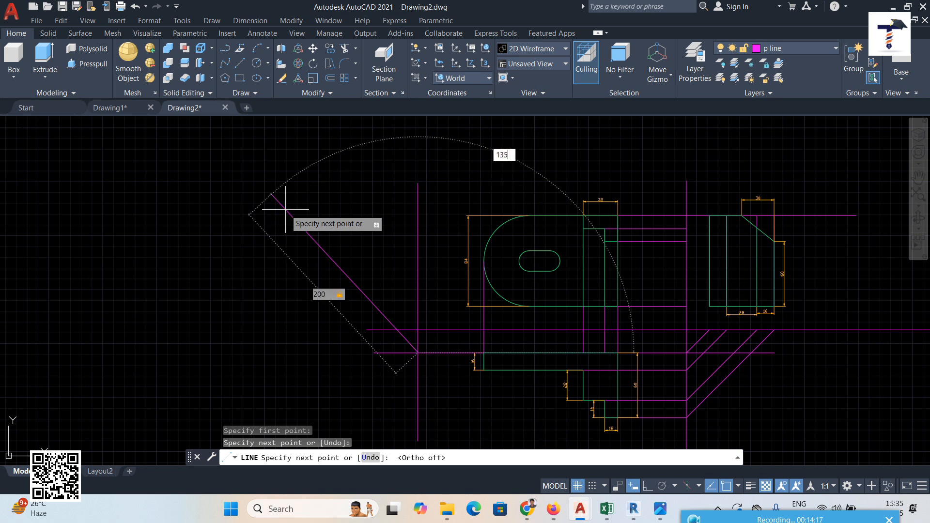
{"action": "type", "text": "135"}
{"action": "key", "text": "Return"}
{"action": "right_click", "coordinate": [286, 209]}
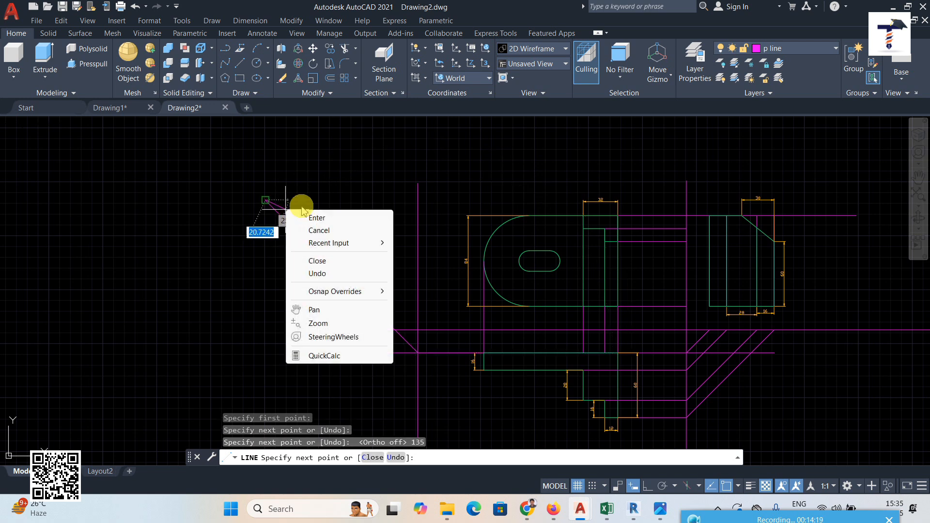
{"action": "left_click", "coordinate": [314, 217]}
Step: Draw a horizontal projection line from the start of the slotted view's upper arc outward past the 135° line
{"action": "left_click", "coordinate": [239, 63]}
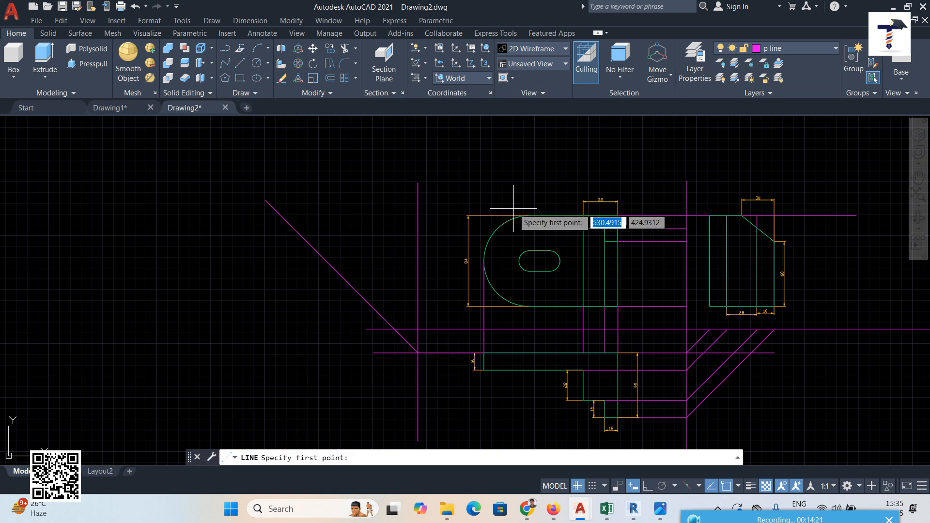
{"action": "left_click", "coordinate": [529, 215]}
{"action": "right_click", "coordinate": [191, 215]}
{"action": "left_click", "coordinate": [218, 223]}
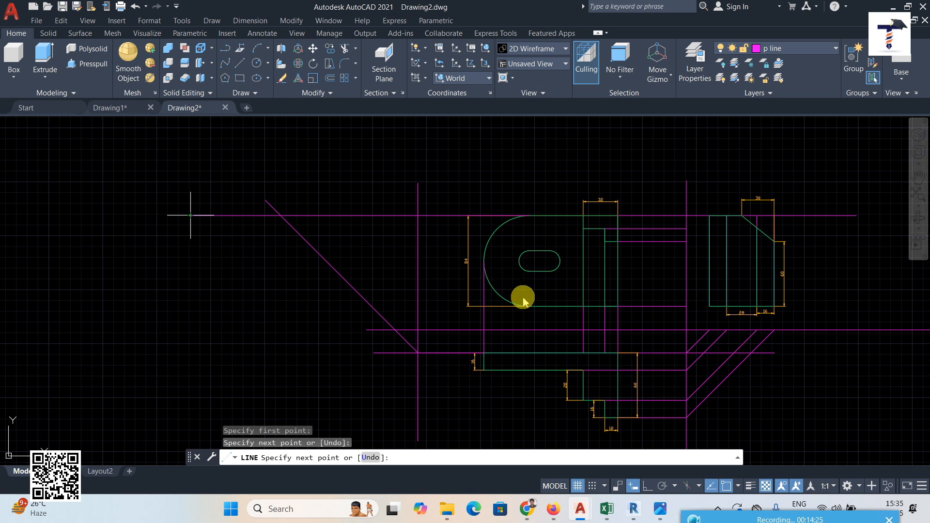
Step: Try to draw a horizontal projection line from the lower end of the slotted view's arc outward past the 135° line
{"action": "left_click", "coordinate": [239, 62]}
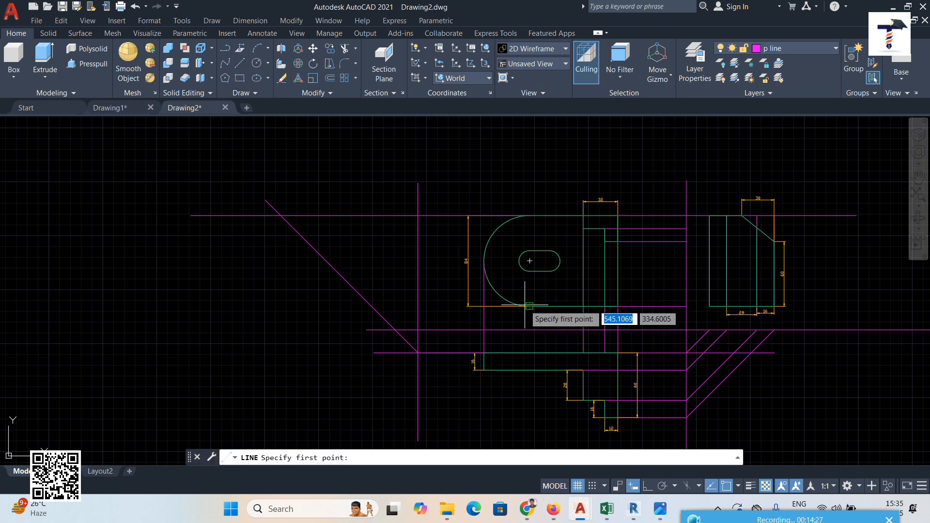
{"action": "left_click", "coordinate": [529, 306]}
{"action": "left_click", "coordinate": [213, 306]}
{"action": "right_click", "coordinate": [213, 306]}
{"action": "left_click", "coordinate": [235, 311]}
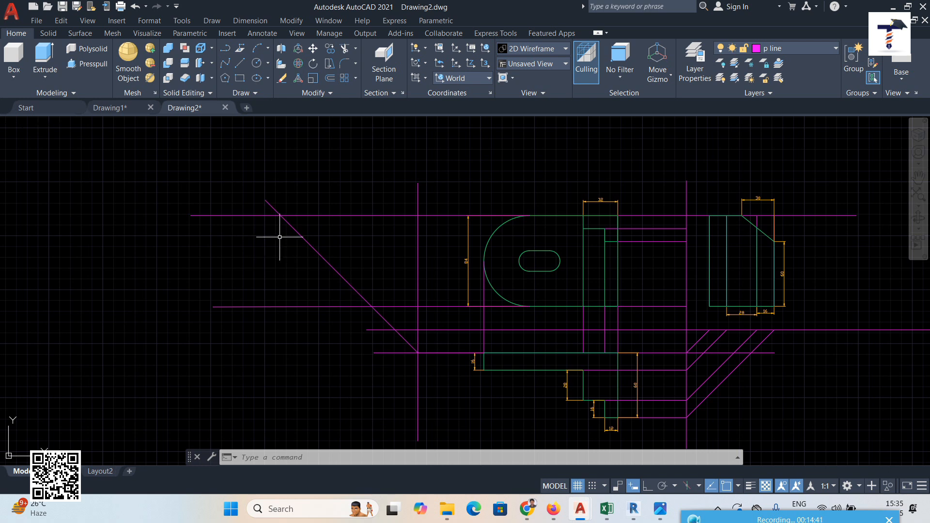
Step: Undo the last projection line drawn from the lower end of the slotted view's arc
{"action": "middle_click_drag", "start_coordinate": [361, 377], "coordinate": [408, 296]}
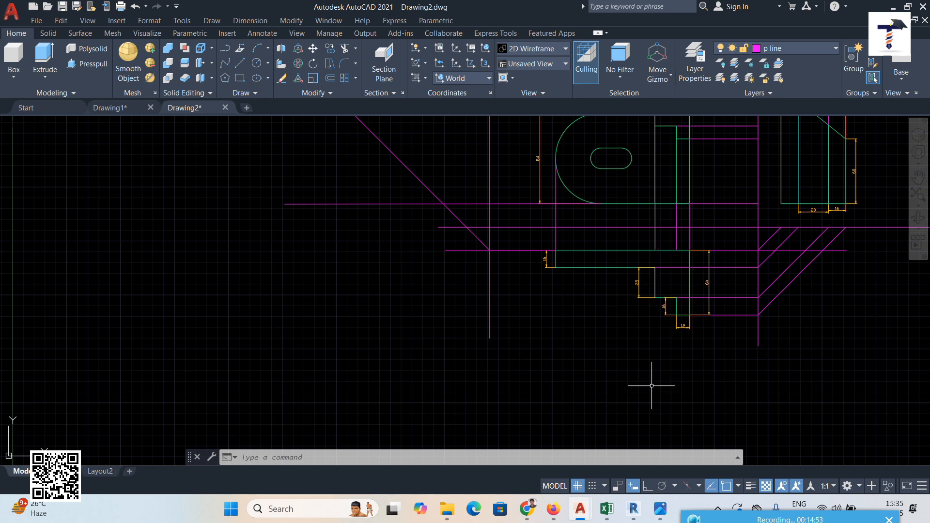
{"action": "middle_click_drag", "start_coordinate": [674, 367], "coordinate": [558, 436]}
{"action": "middle_click_drag", "start_coordinate": [690, 403], "coordinate": [667, 404]}
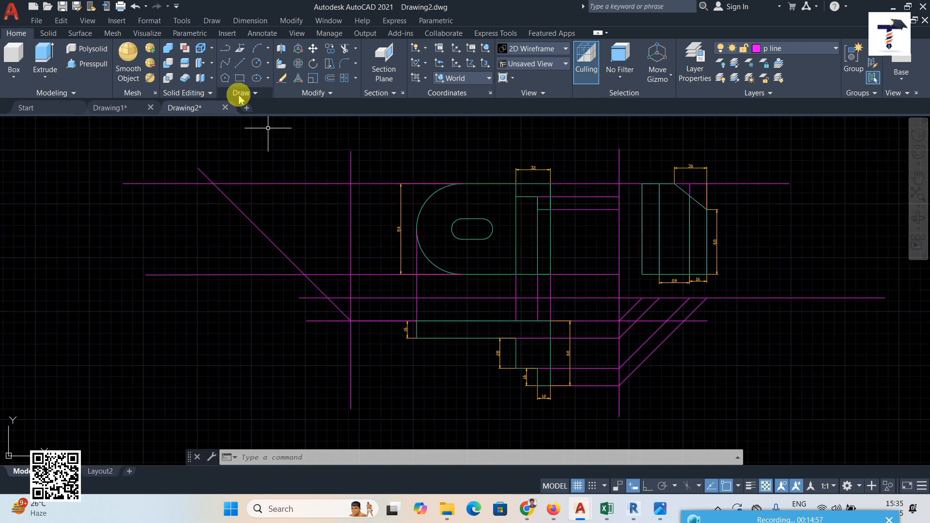
{"action": "left_click", "coordinate": [136, 7]}
{"action": "left_click", "coordinate": [138, 6]}
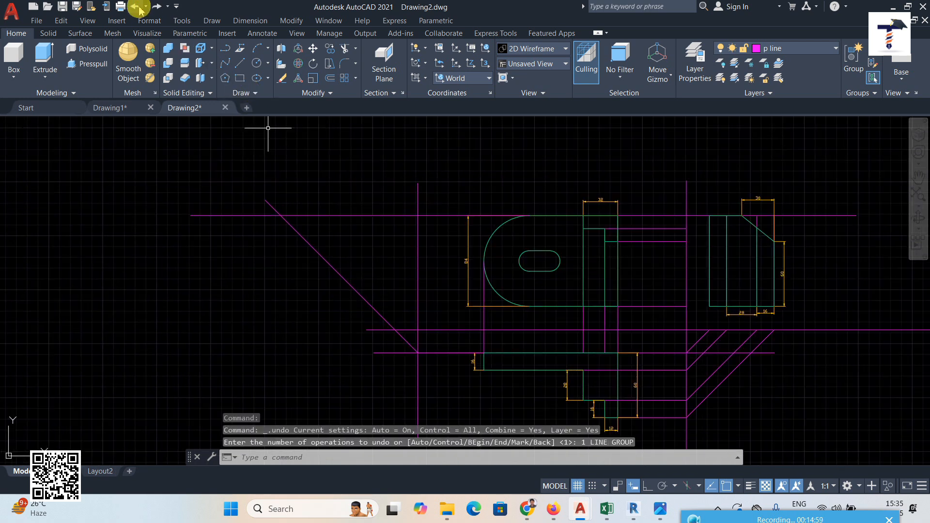
{"action": "middle_click_drag", "start_coordinate": [709, 334], "coordinate": [618, 276]}
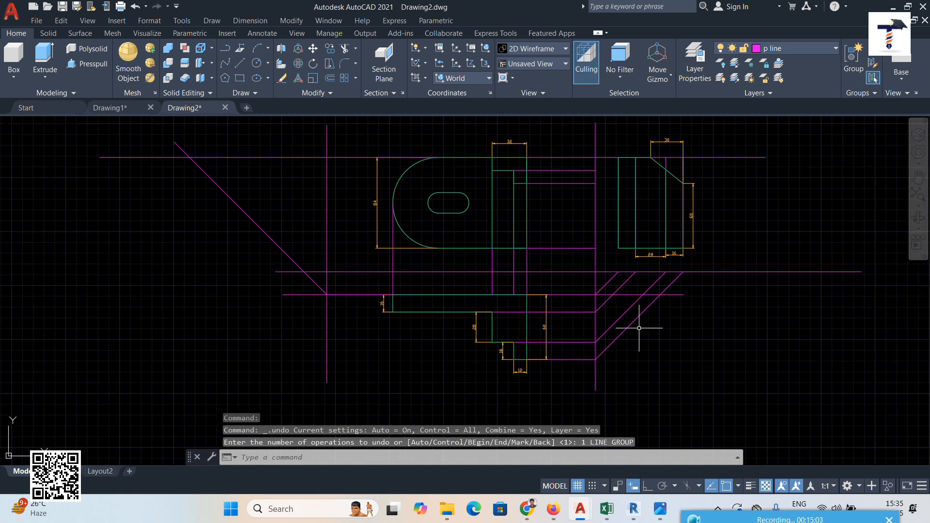
{"action": "middle_click_drag", "start_coordinate": [703, 343], "coordinate": [671, 351]}
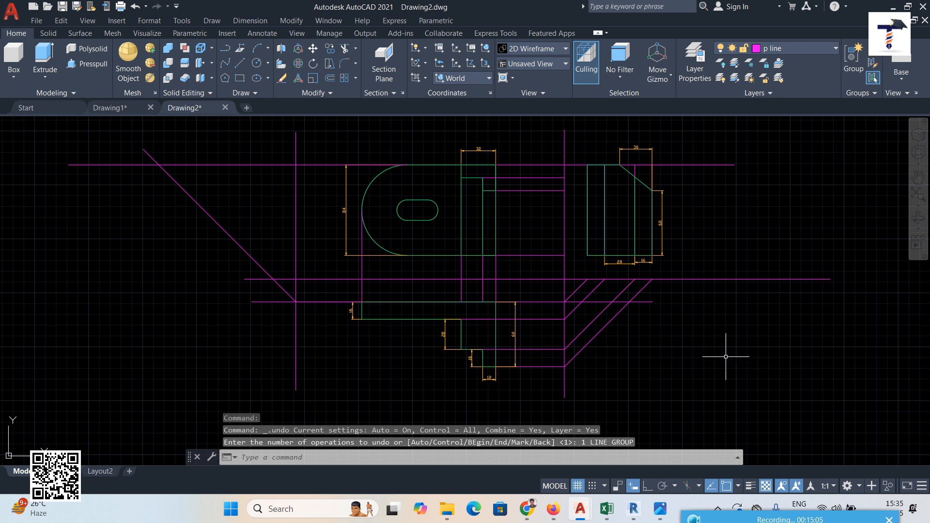